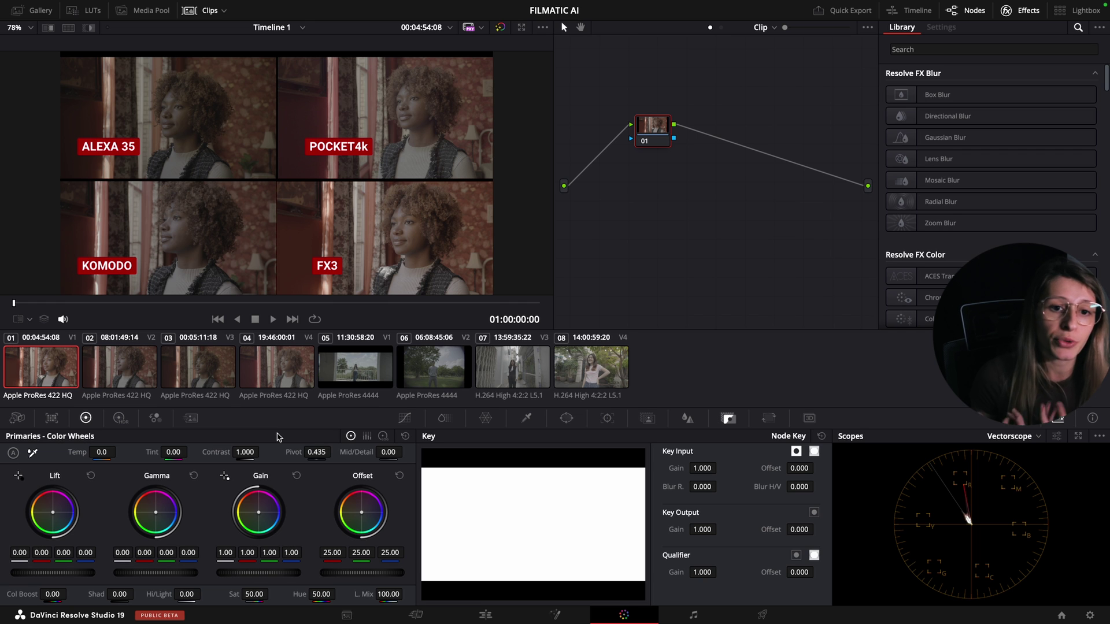
Preview the four-camera shot at clip 05, and return to clip 01 at the start of the timeline
{"action": "left_click", "coordinate": [329, 436]}
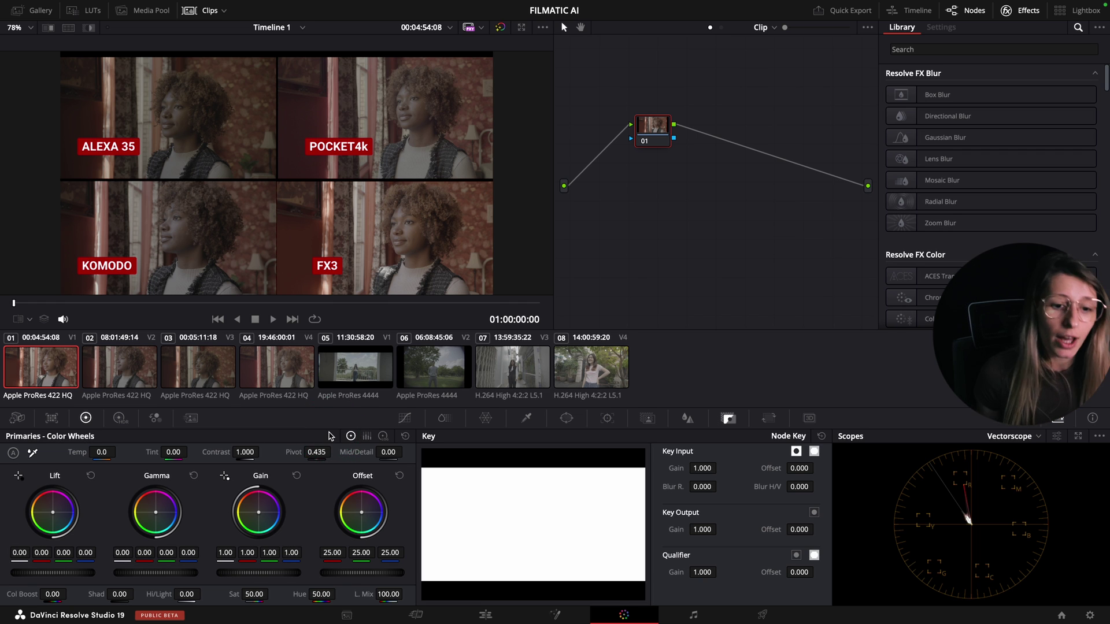
{"action": "left_click", "coordinate": [355, 370]}
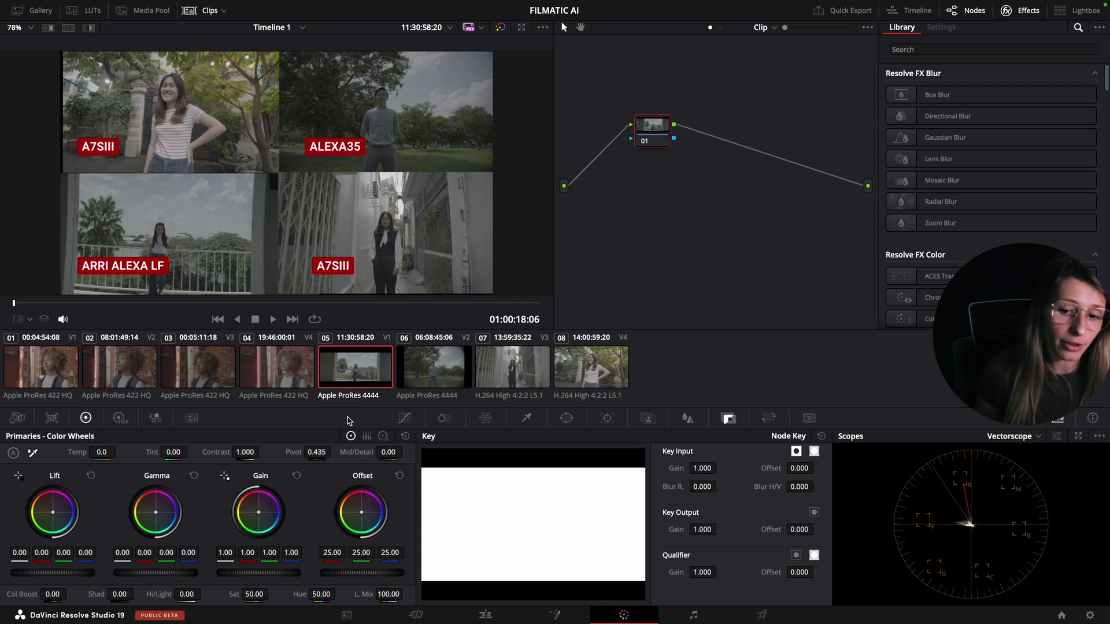
{"action": "key", "text": "Home"}
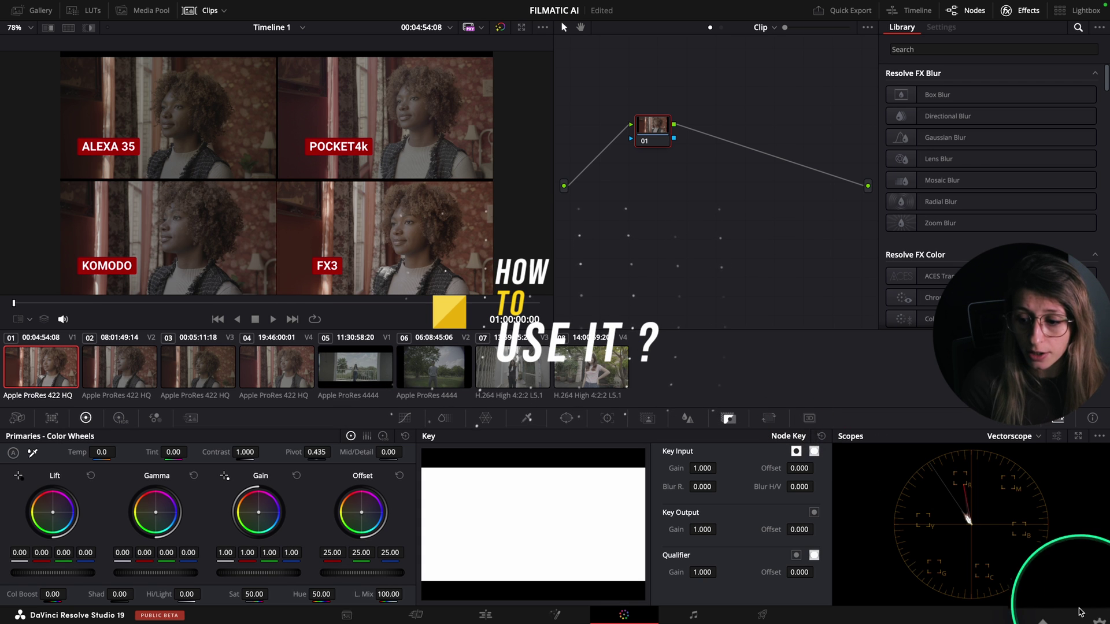
Check the color science and the timeline and output color spaces in the project's color management settings
{"action": "left_click", "coordinate": [1090, 616]}
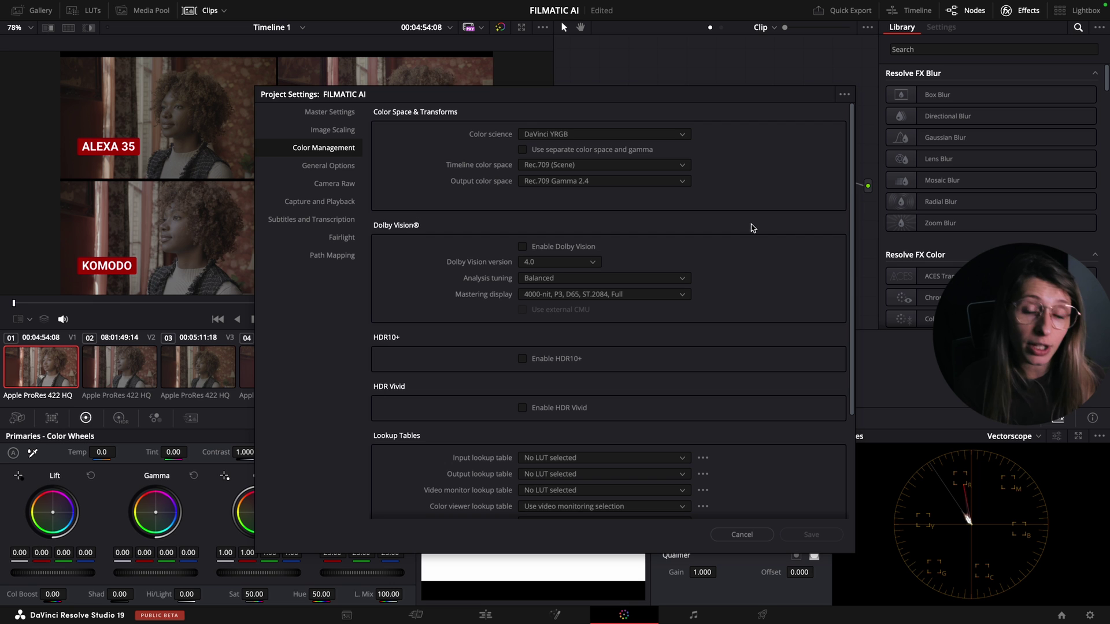
{"action": "key", "text": "Escape"}
{"action": "left_click", "coordinate": [788, 240]}
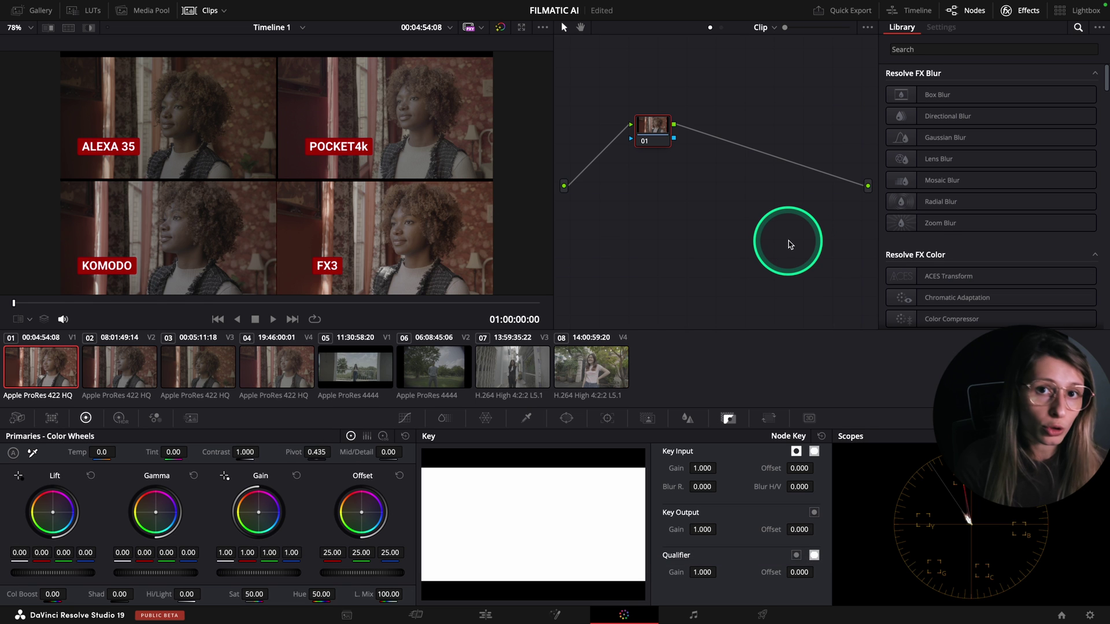
Search the effects library for "color" and apply the ColorClone effect to node 01 of clip 01
{"action": "left_click", "coordinate": [934, 50]}
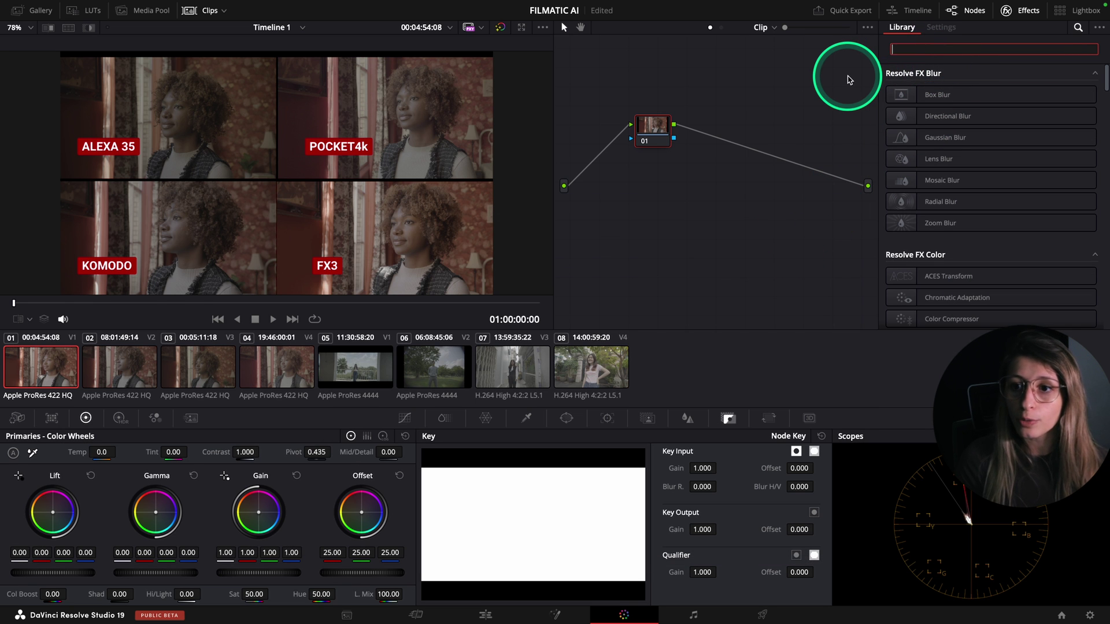
{"action": "type", "text": "color"}
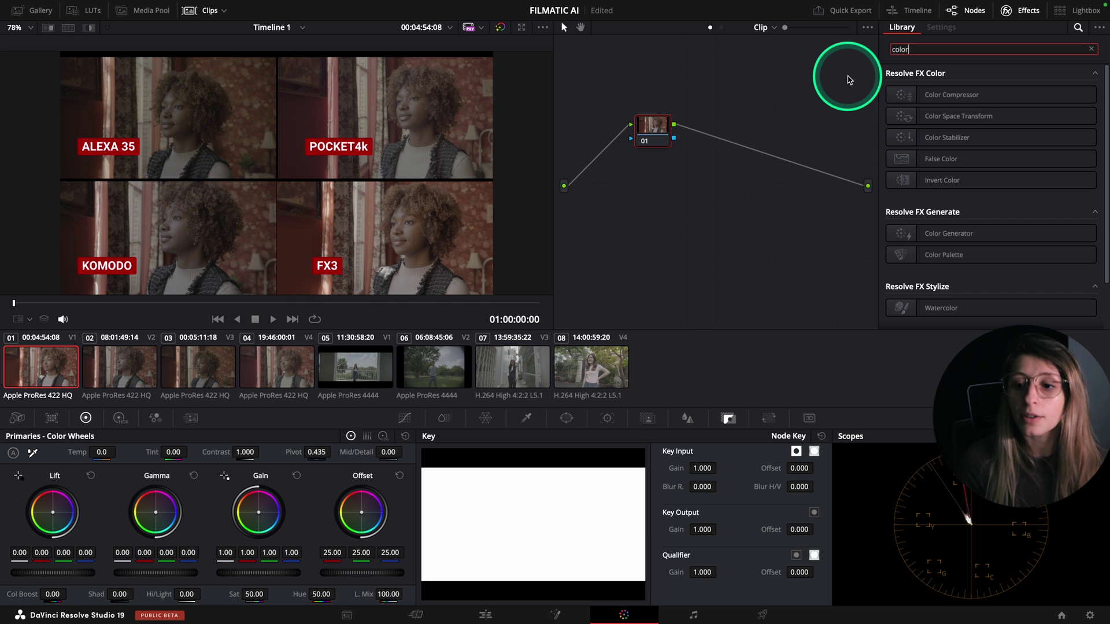
{"action": "scroll", "coordinate": [929, 274], "scroll_direction": "down", "scroll_amount": 2}
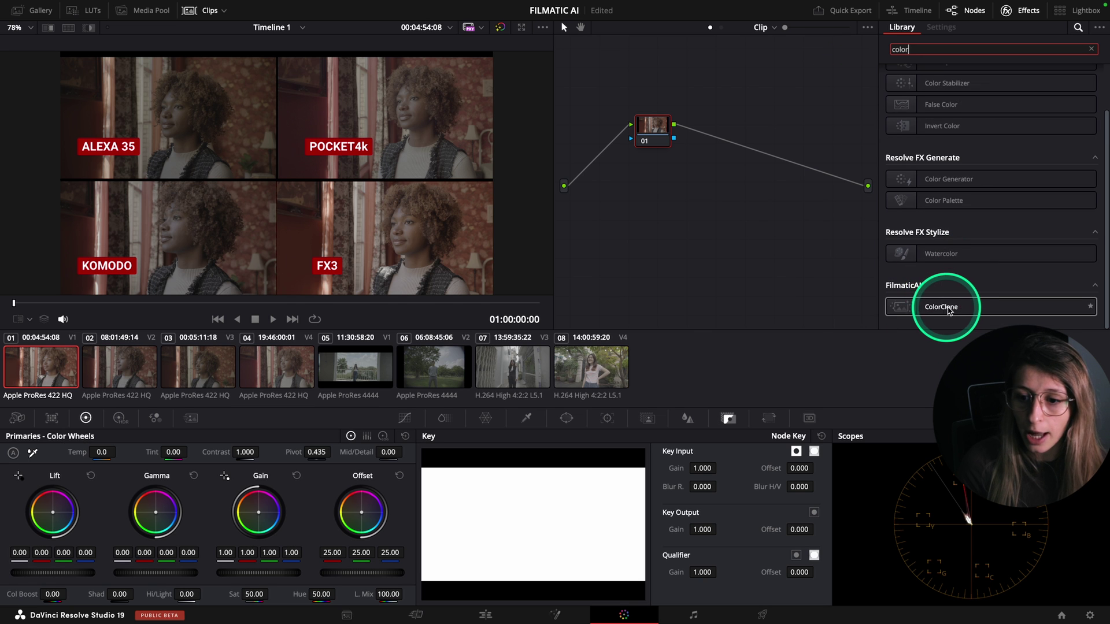
{"action": "left_click_drag", "start_coordinate": [942, 308], "coordinate": [641, 124]}
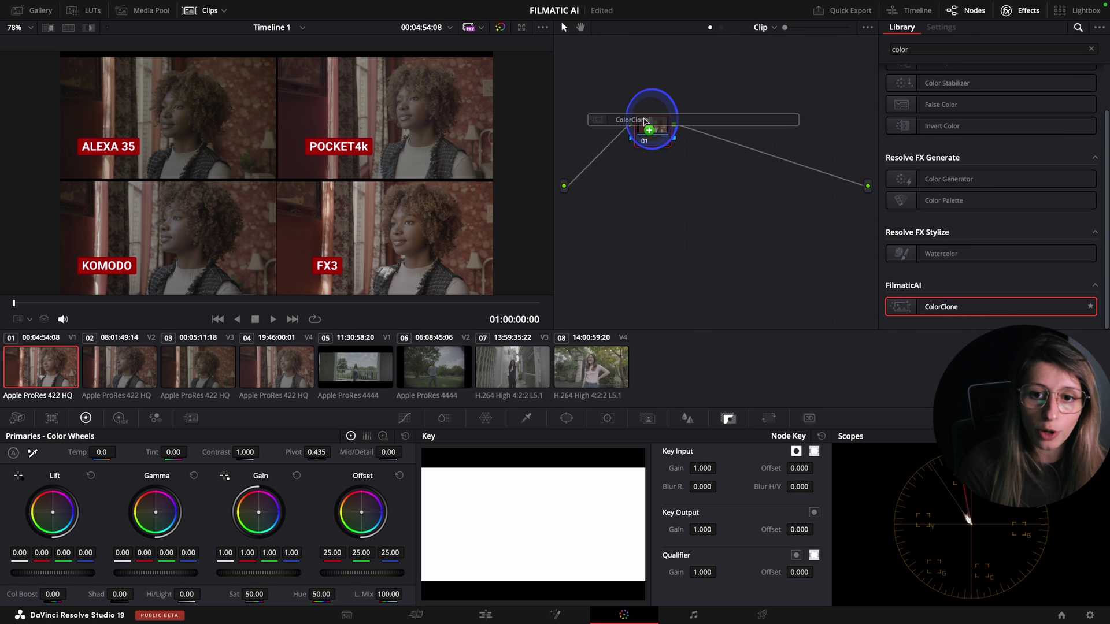
{"action": "left_click", "coordinate": [68, 28]}
{"action": "left_click", "coordinate": [74, 29]}
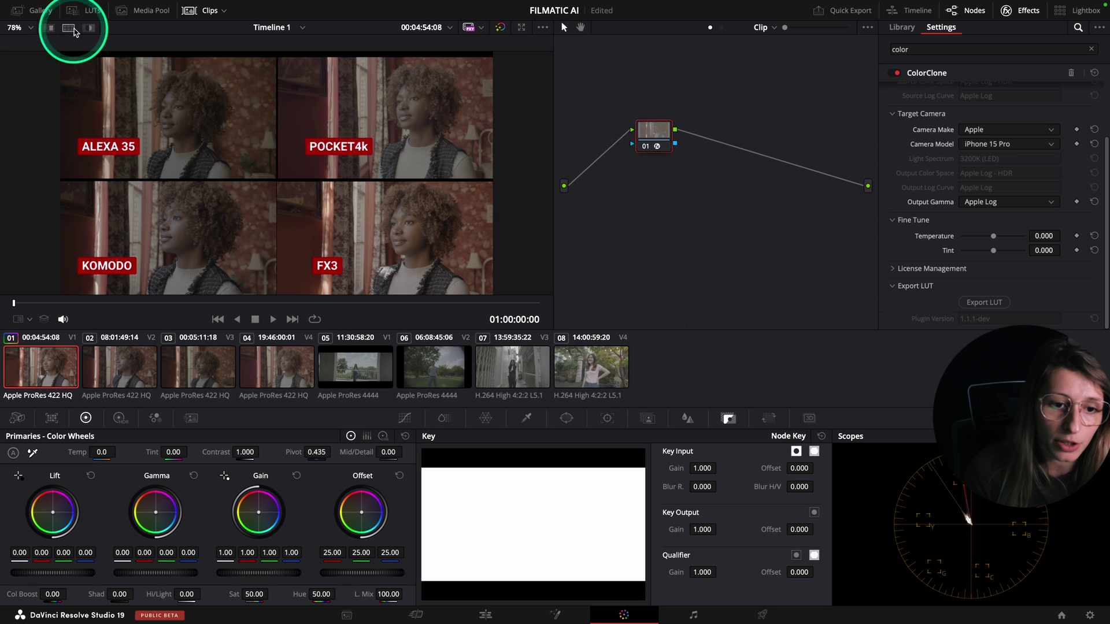
Label node 01 "COLOR CLONE"
{"action": "right_click", "coordinate": [661, 131]}
{"action": "left_click", "coordinate": [682, 143]}
{"action": "right_click", "coordinate": [659, 138]}
{"action": "left_click", "coordinate": [673, 160]}
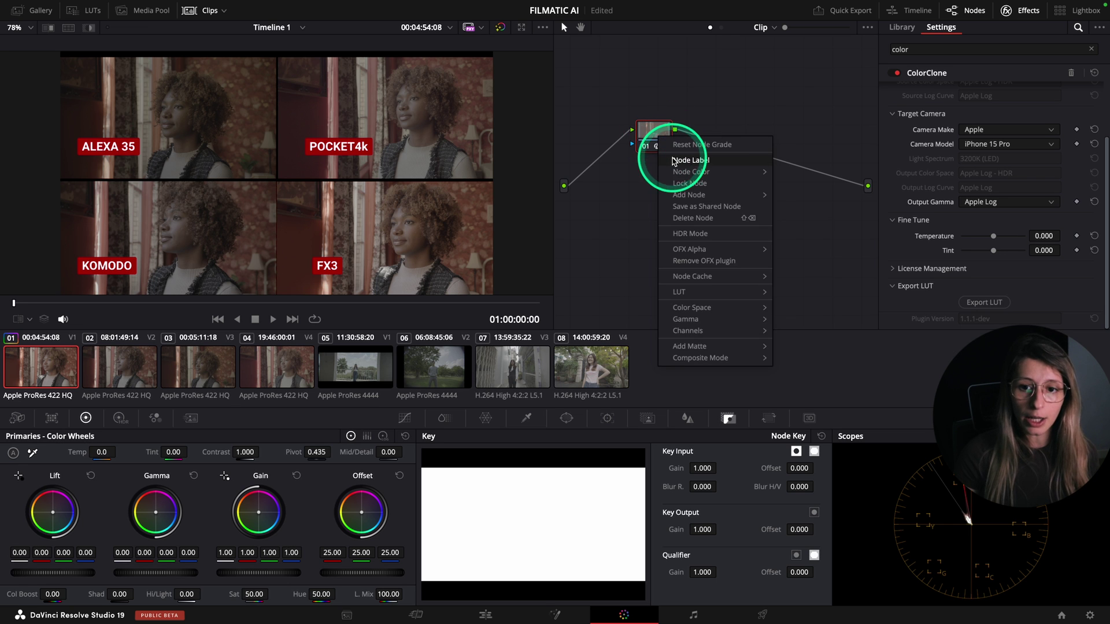
{"action": "type", "text": "COLOR CLONE"}
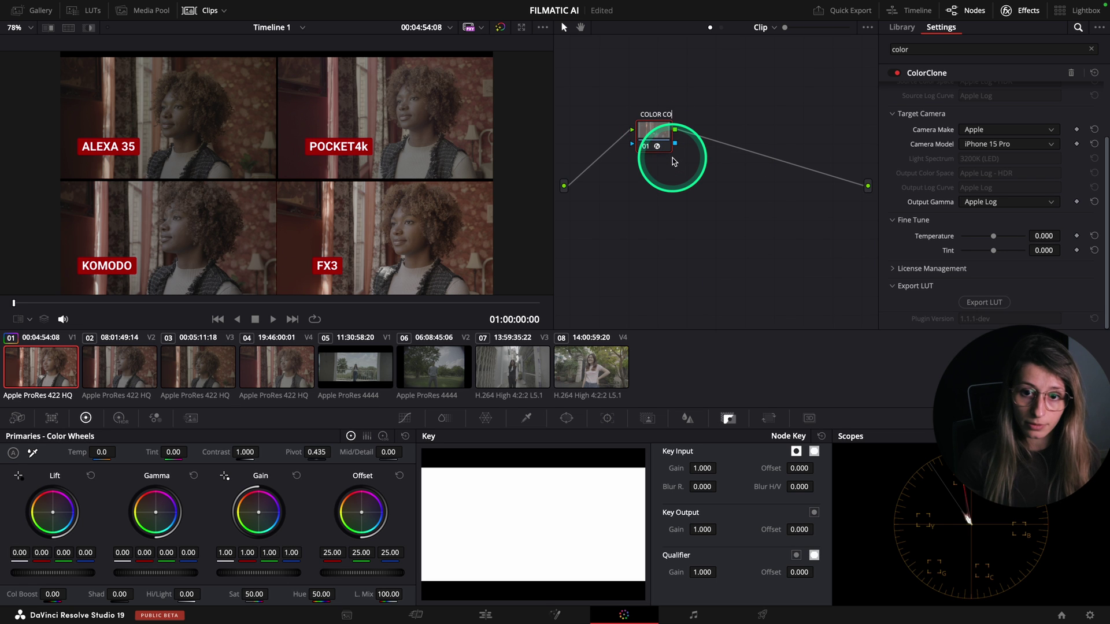
{"action": "left_click", "coordinate": [743, 200]}
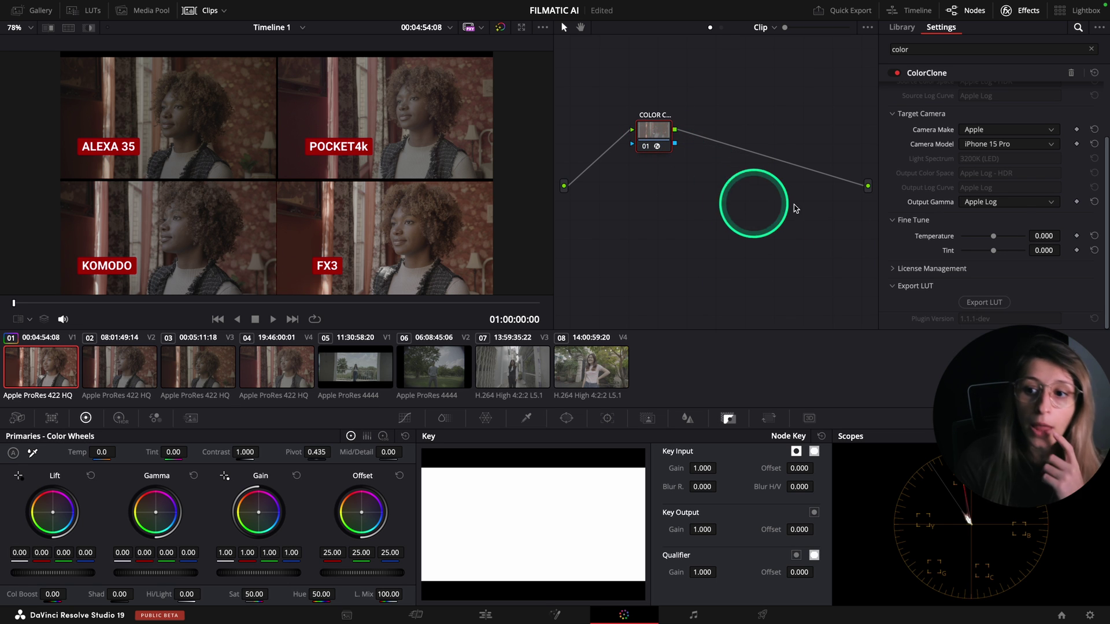
Set ColorClone's source camera make to Sony and its model to FX3 for clip 01
{"action": "scroll", "coordinate": [1009, 196], "scroll_direction": "up", "scroll_amount": 2}
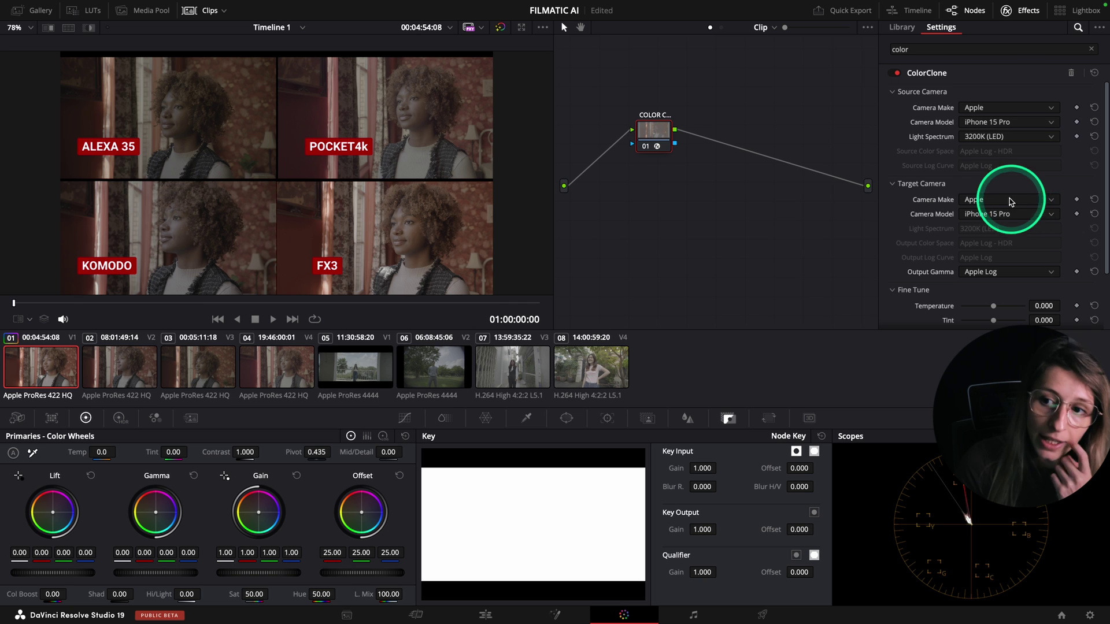
{"action": "left_click", "coordinate": [996, 110]}
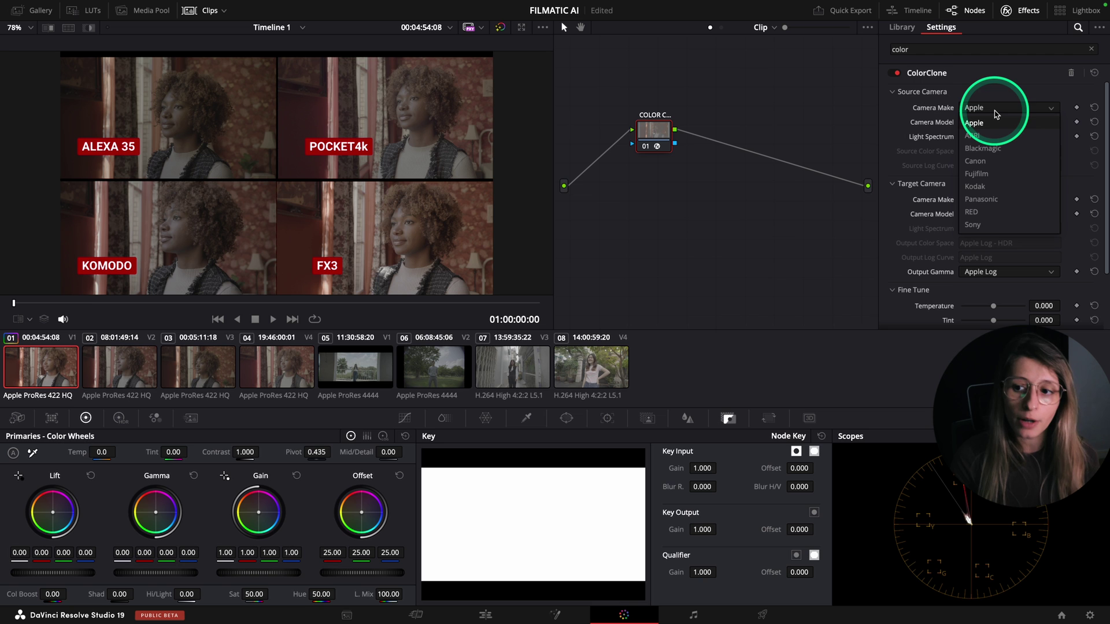
{"action": "left_click", "coordinate": [973, 226]}
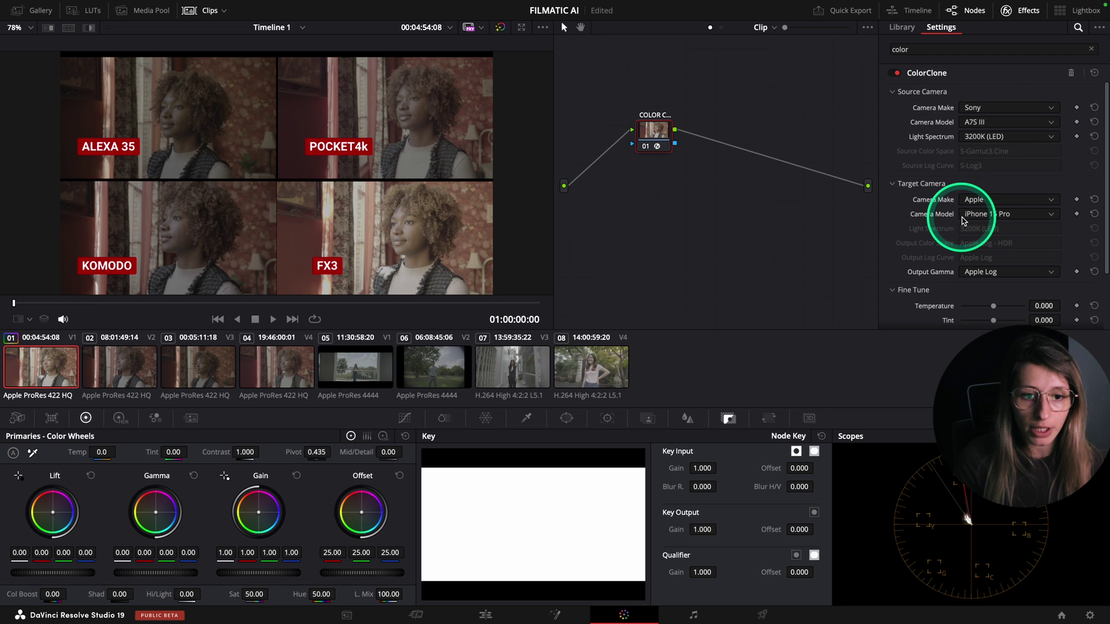
{"action": "left_click", "coordinate": [973, 124]}
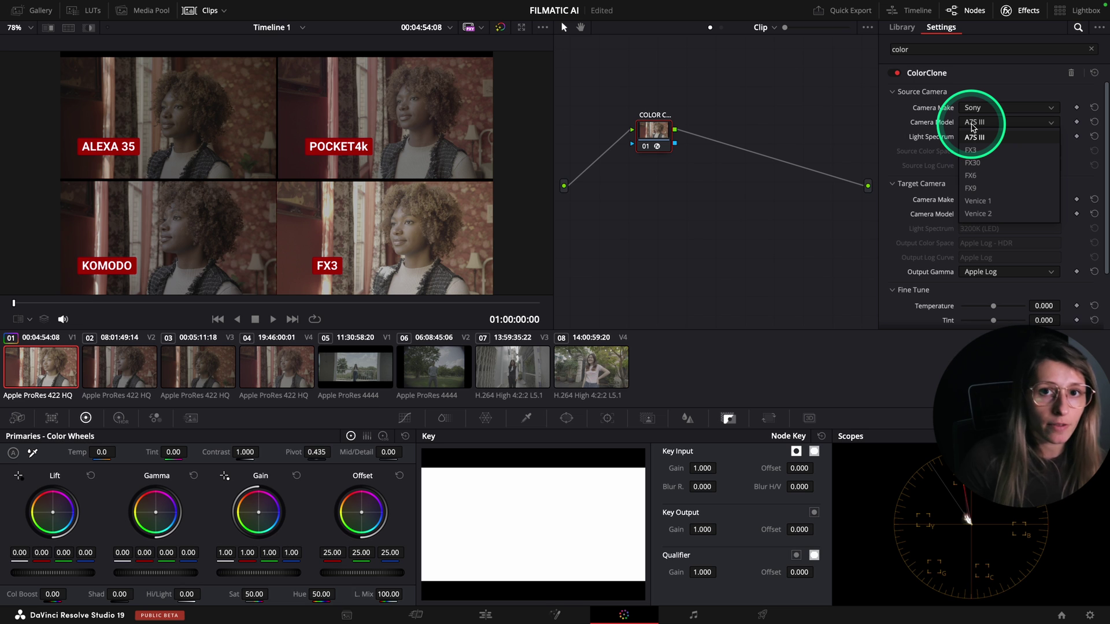
{"action": "left_click", "coordinate": [977, 151]}
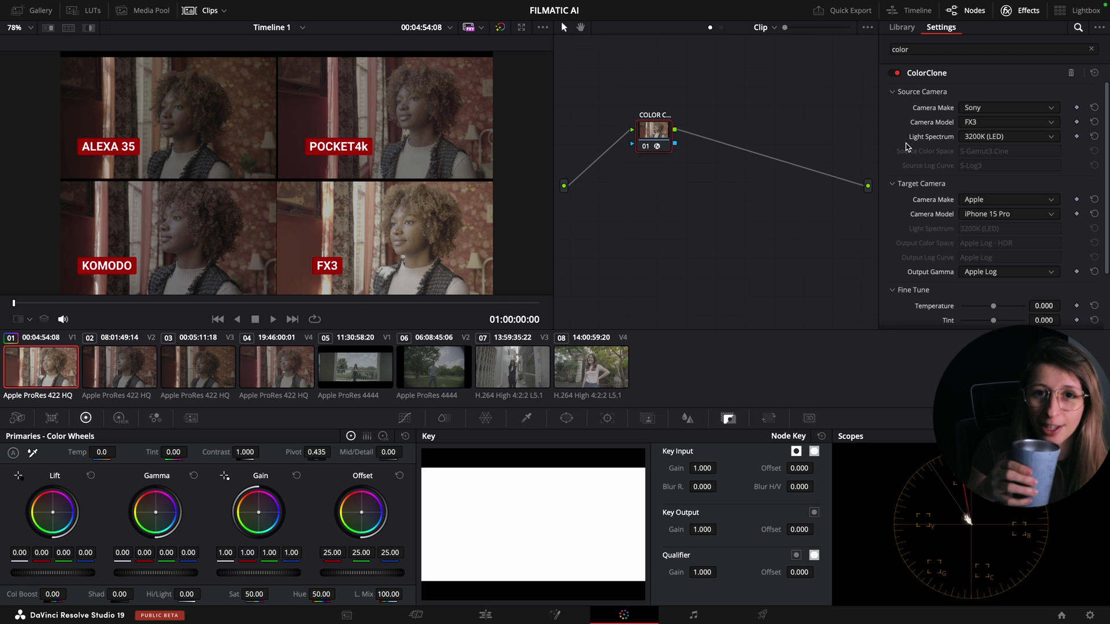
{"action": "left_click", "coordinate": [729, 299]}
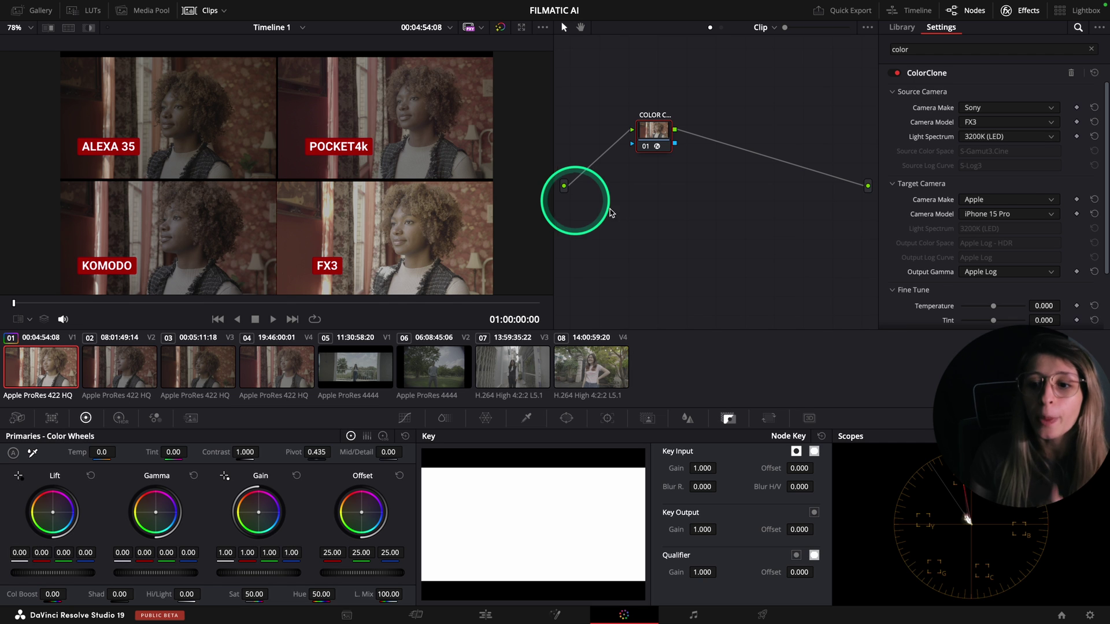
Set ColorClone's target camera to ARRI Alexa 35 with the ARRI LogC4 to Rec709 - 65 output gamma
{"action": "left_click", "coordinate": [999, 199]}
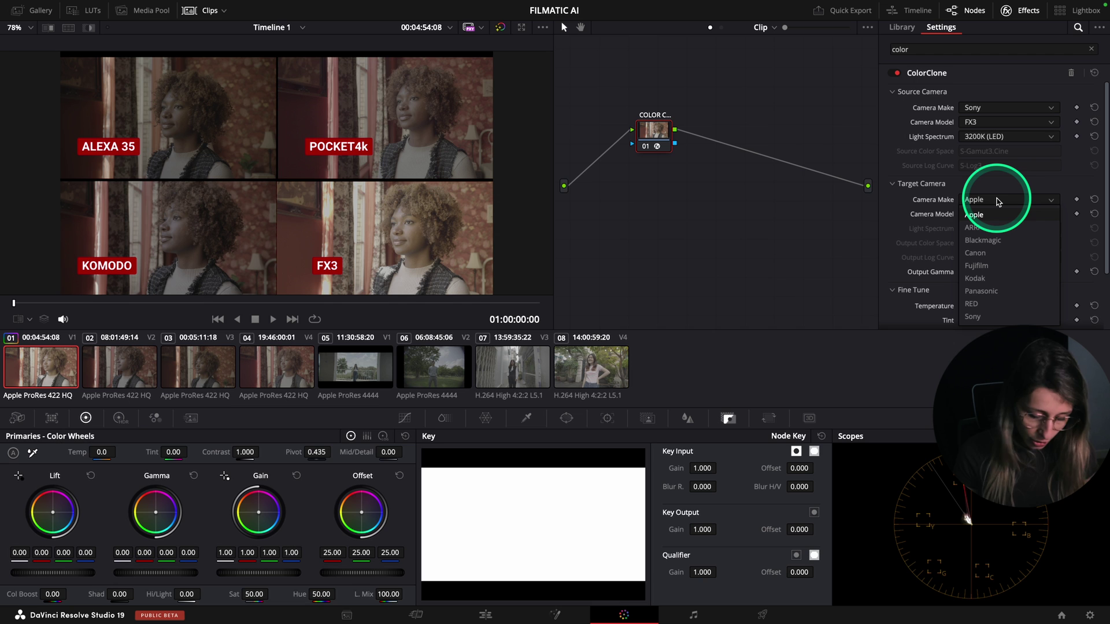
{"action": "left_click", "coordinate": [972, 227]}
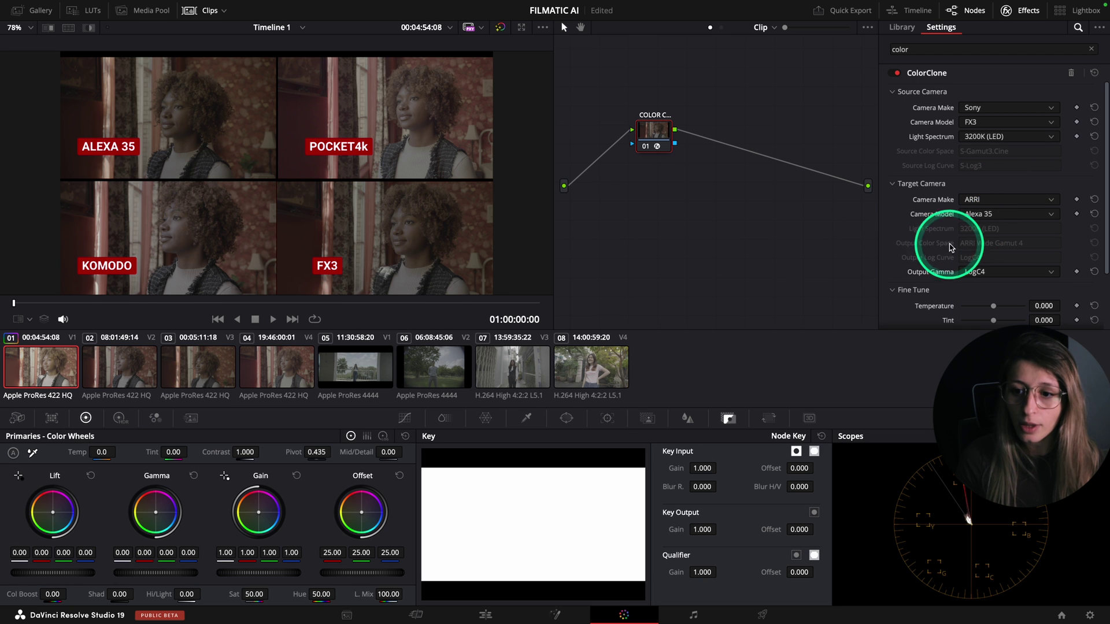
{"action": "left_click", "coordinate": [977, 215]}
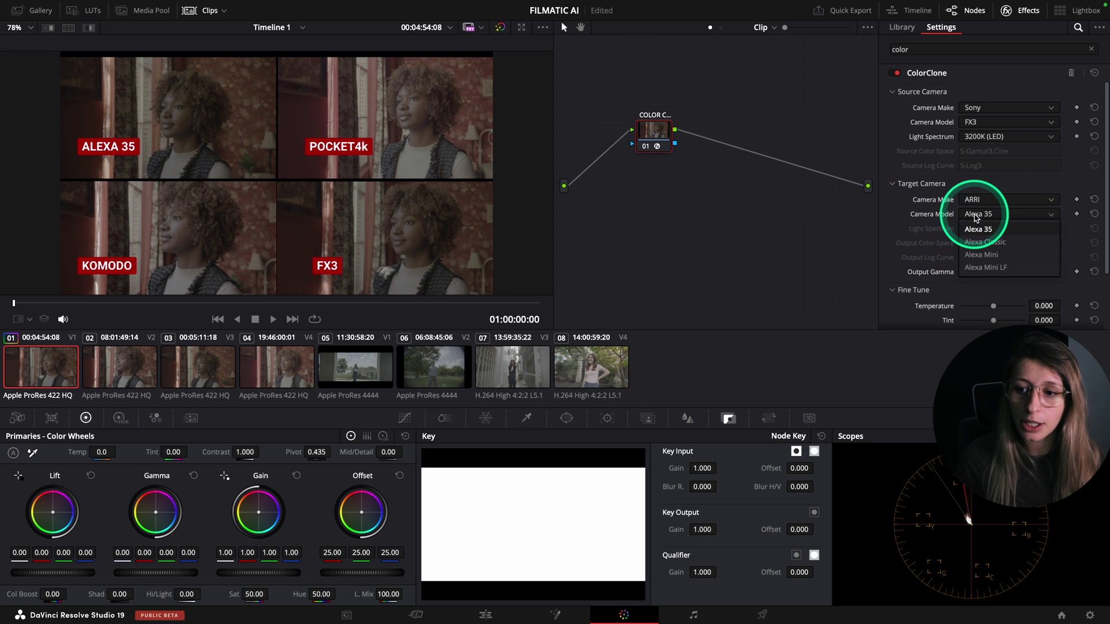
{"action": "left_click", "coordinate": [981, 230]}
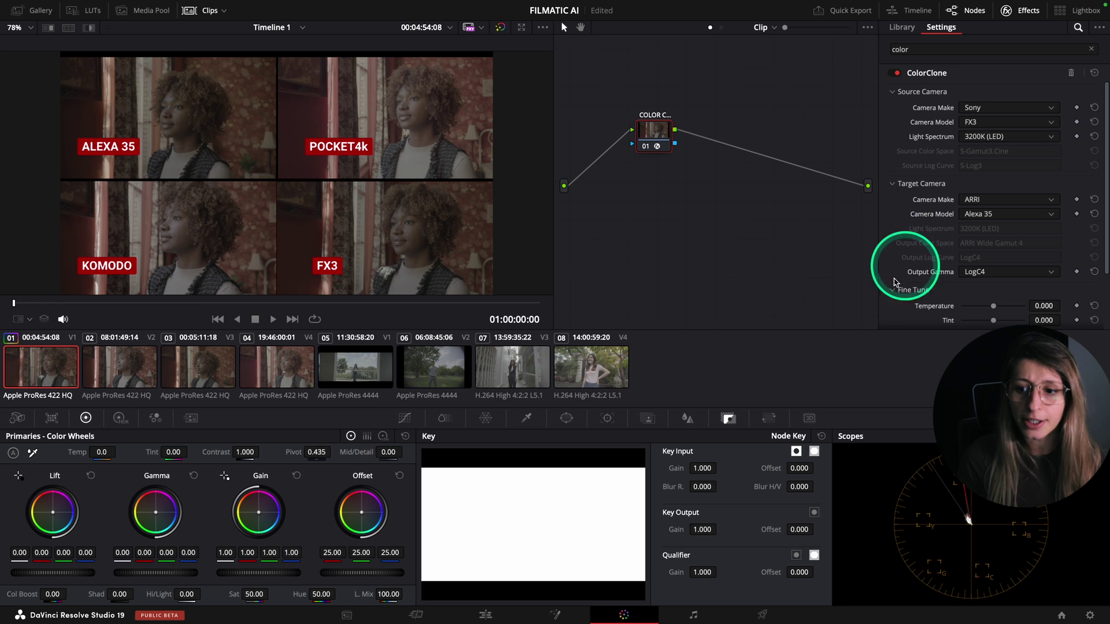
{"action": "left_click", "coordinate": [974, 272]}
{"action": "left_click", "coordinate": [977, 337]}
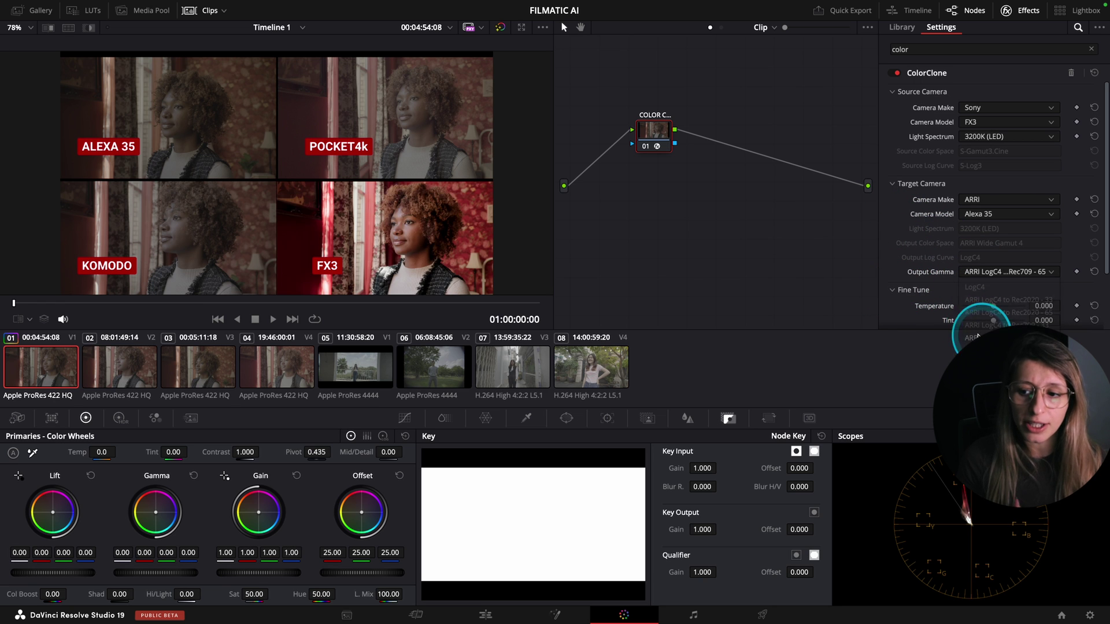
{"action": "scroll", "coordinate": [1018, 289], "scroll_direction": "down", "scroll_amount": 2}
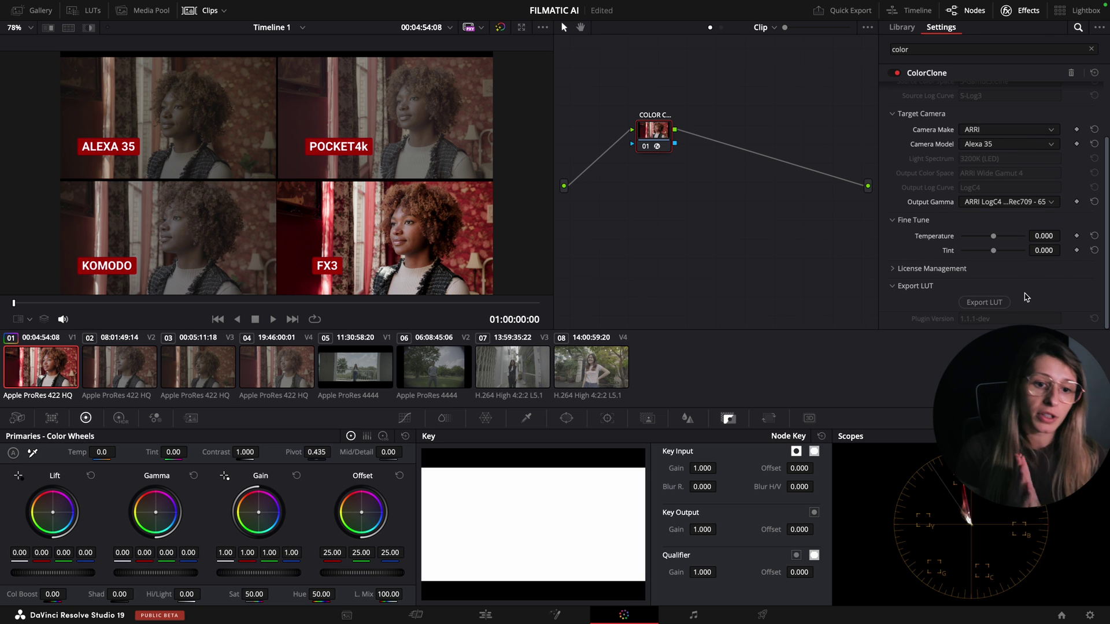
{"action": "left_click_drag", "start_coordinate": [998, 217], "coordinate": [995, 271]}
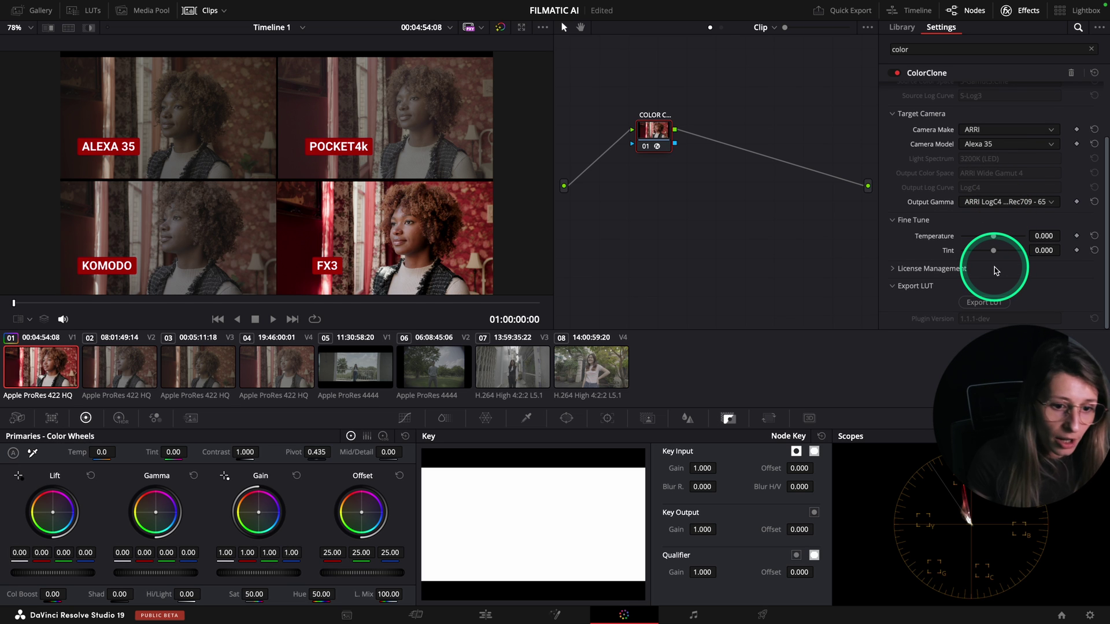
{"action": "scroll", "coordinate": [981, 254], "scroll_direction": "up", "scroll_amount": 2}
{"action": "scroll", "coordinate": [959, 277], "scroll_direction": "down", "scroll_amount": 2}
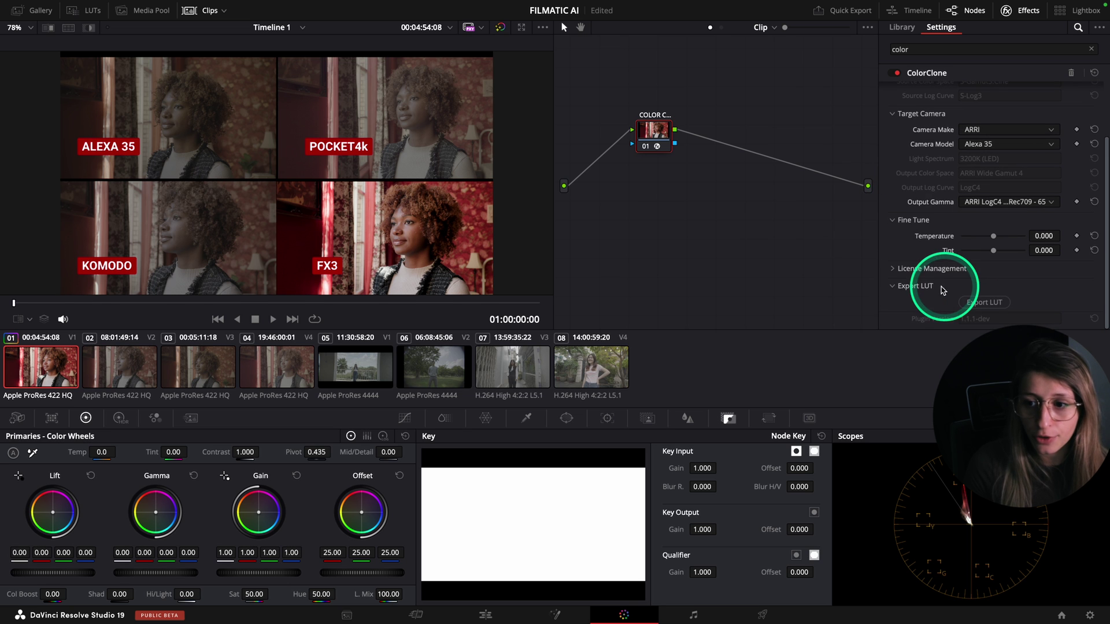
Copy the ColorClone grade from clip 01 onto clip 02, and move its node slightly in the graph
{"action": "left_click", "coordinate": [123, 367]}
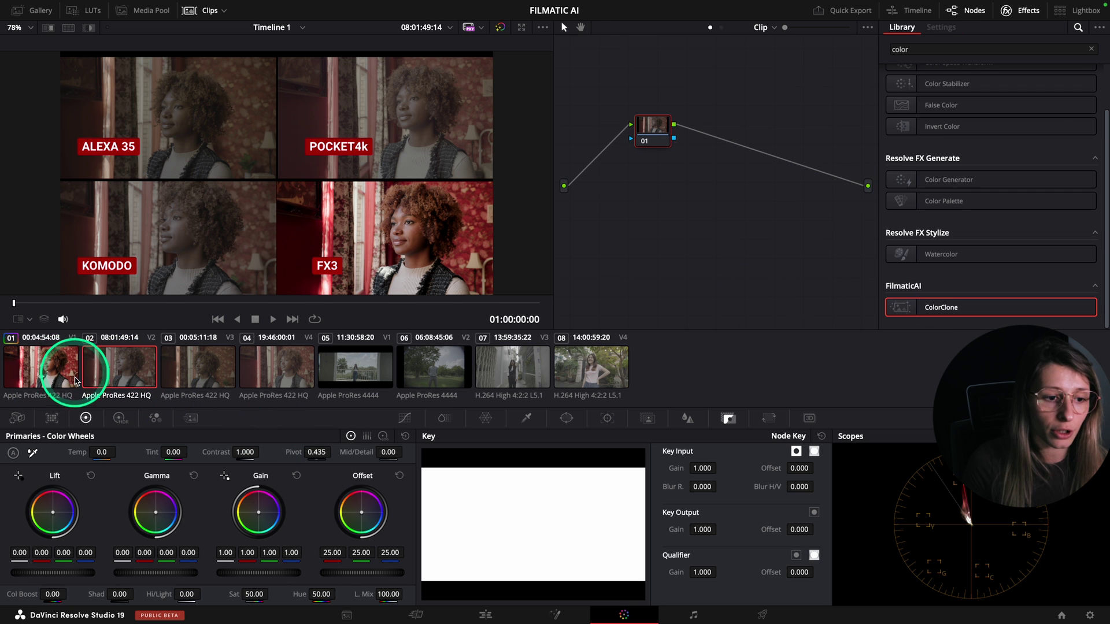
{"action": "left_click", "coordinate": [70, 32]}
{"action": "left_click", "coordinate": [70, 33]}
{"action": "middle_click", "coordinate": [51, 356]}
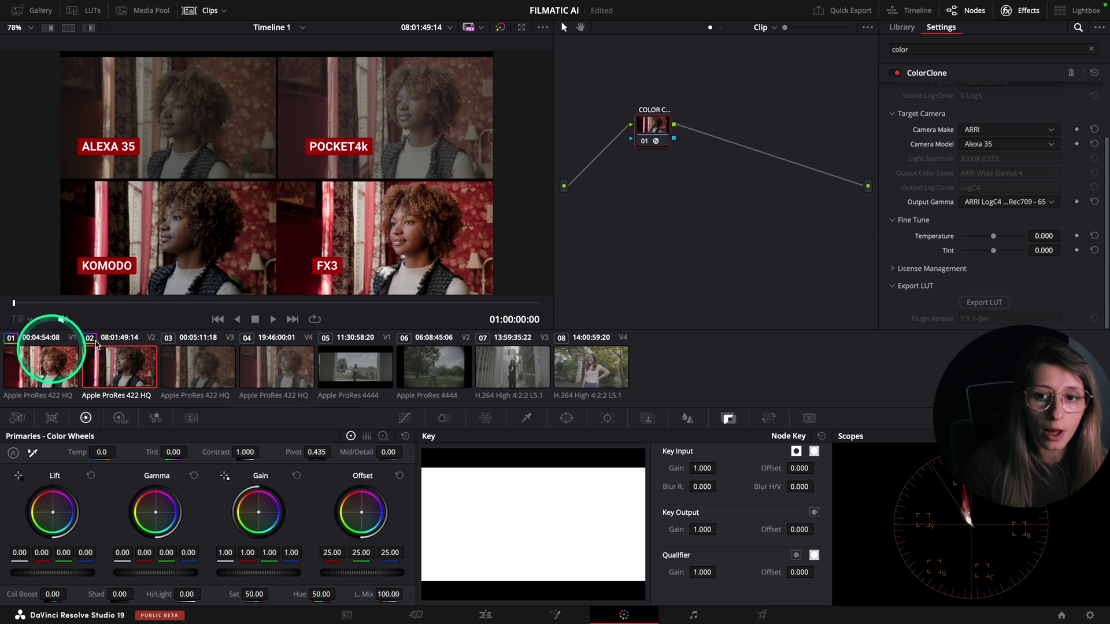
{"action": "left_click_drag", "start_coordinate": [654, 124], "coordinate": [677, 155]}
Set ColorClone's source camera make to RED and its model to Komodo for clip 02
{"action": "scroll", "coordinate": [981, 186], "scroll_direction": "up", "scroll_amount": 3}
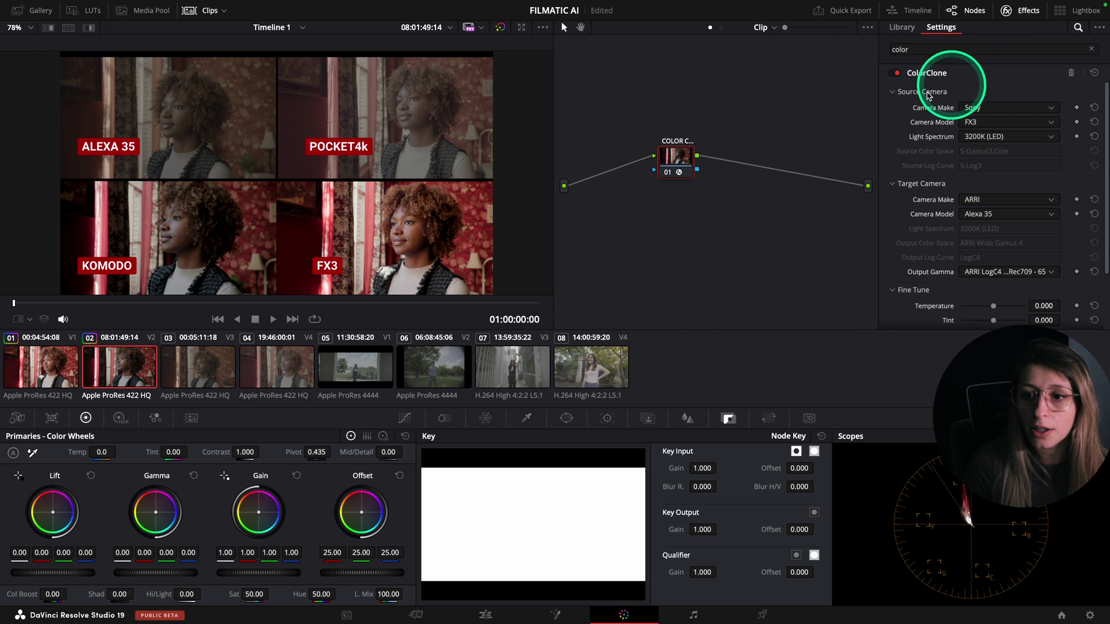
{"action": "left_click", "coordinate": [1000, 110]}
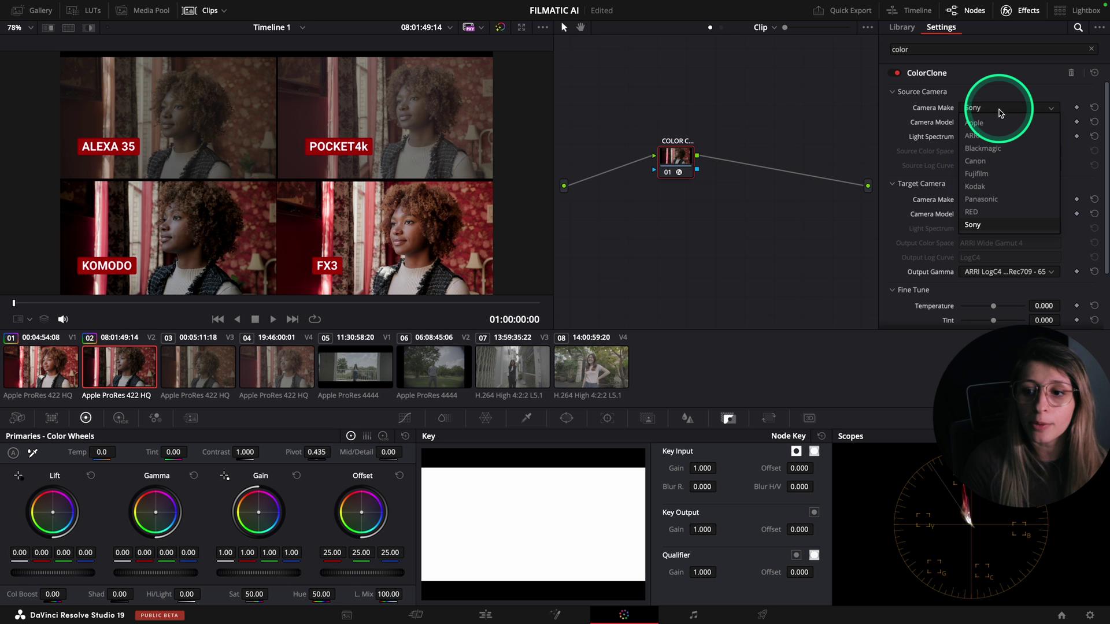
{"action": "left_click", "coordinate": [973, 212]}
{"action": "left_click", "coordinate": [978, 122]}
{"action": "left_click", "coordinate": [977, 137]}
{"action": "left_click_drag", "start_coordinate": [150, 305], "coordinate": [2, 320]}
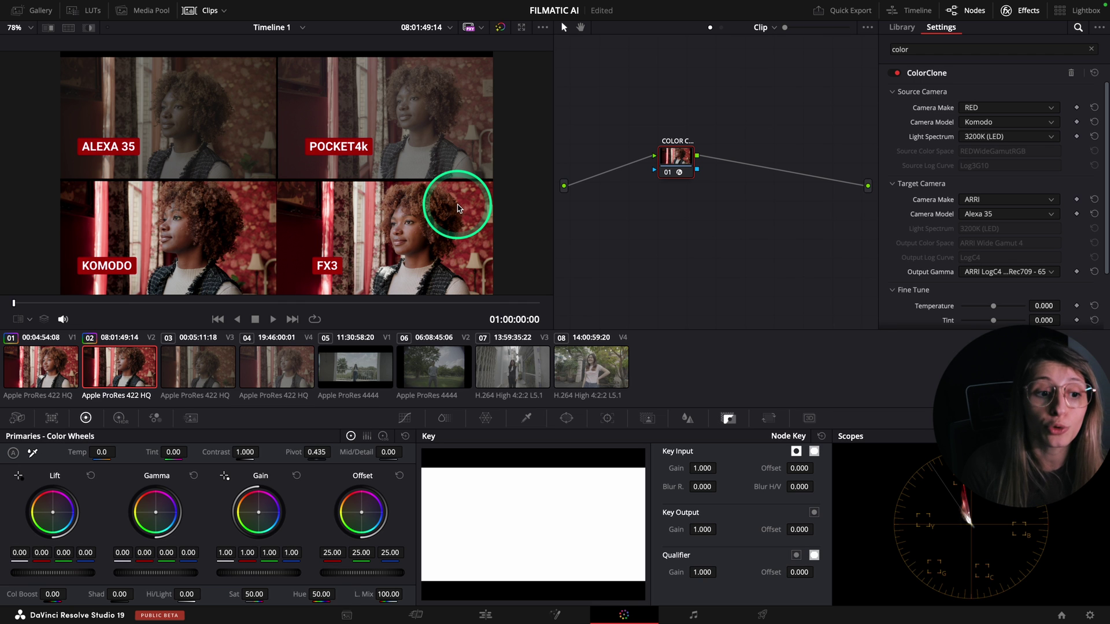
Copy clip 01's grade onto clip 03 and set its ColorClone source camera make to ARRI
{"action": "left_click", "coordinate": [201, 372]}
{"action": "middle_click", "coordinate": [40, 366]}
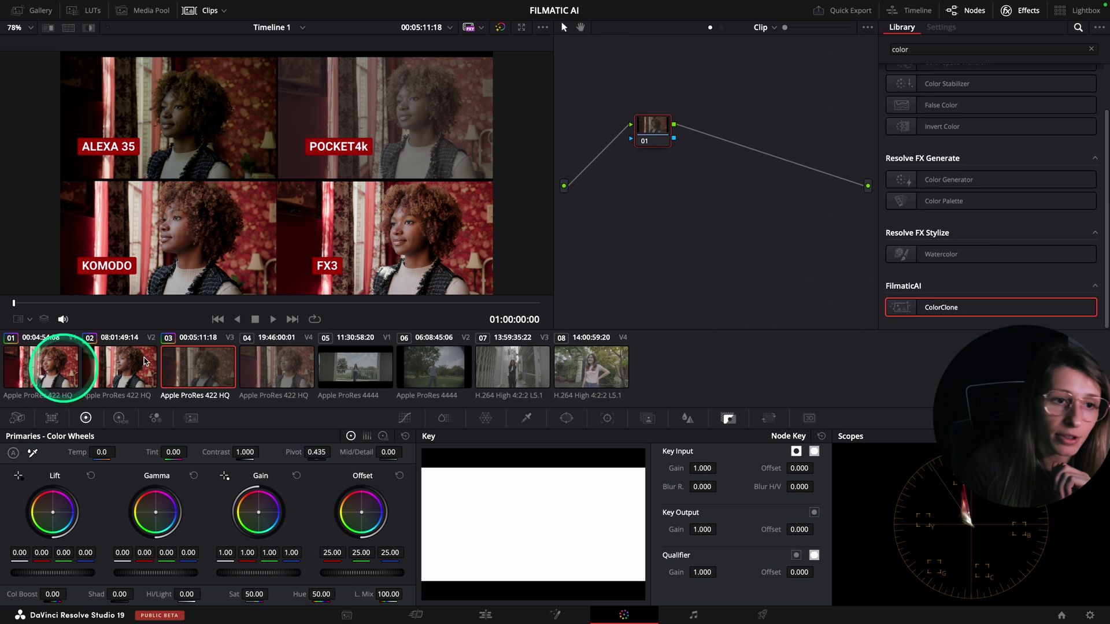
{"action": "left_click", "coordinate": [652, 128]}
{"action": "left_click", "coordinate": [1003, 108]}
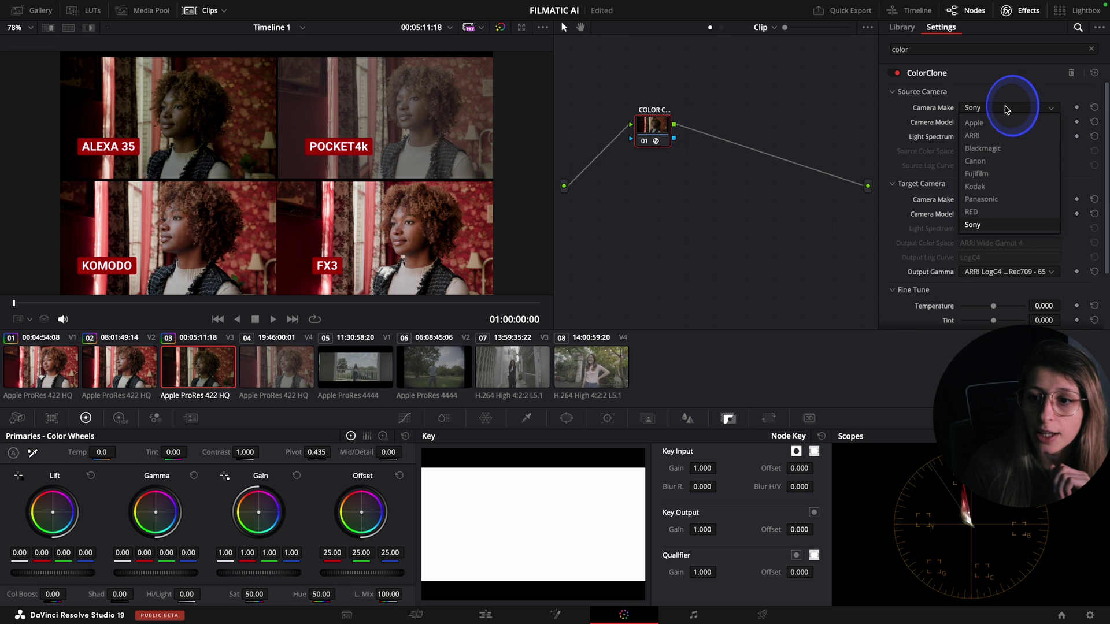
{"action": "left_click", "coordinate": [971, 136]}
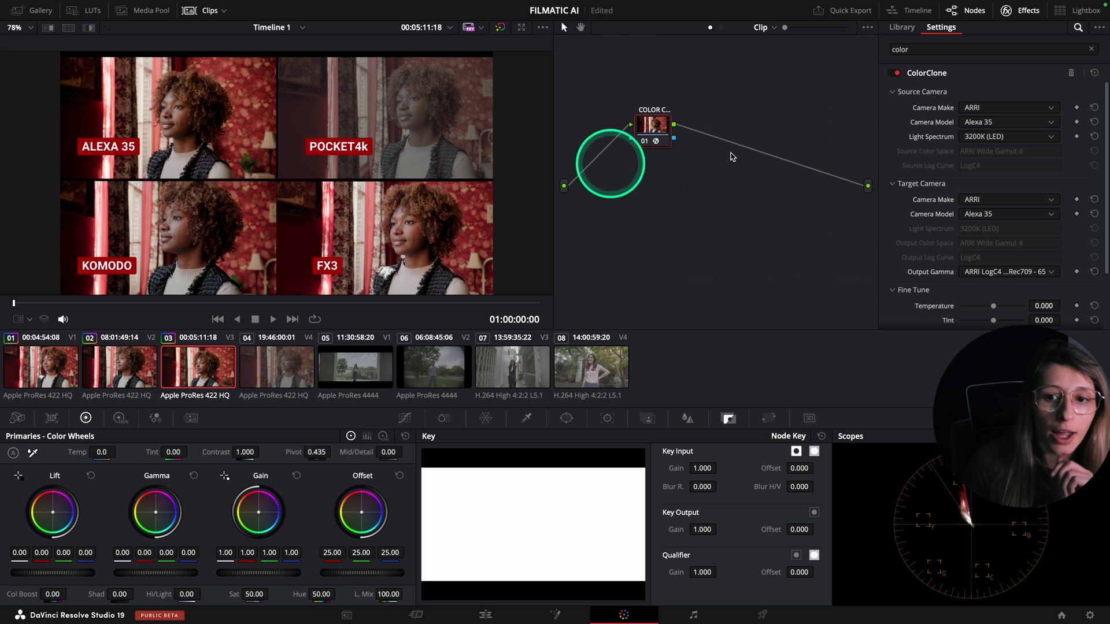
Copy clip 03's grade onto clip 04 and select its ColorClone node
{"action": "left_click", "coordinate": [292, 393]}
{"action": "left_click", "coordinate": [68, 27]}
{"action": "left_click", "coordinate": [68, 28]}
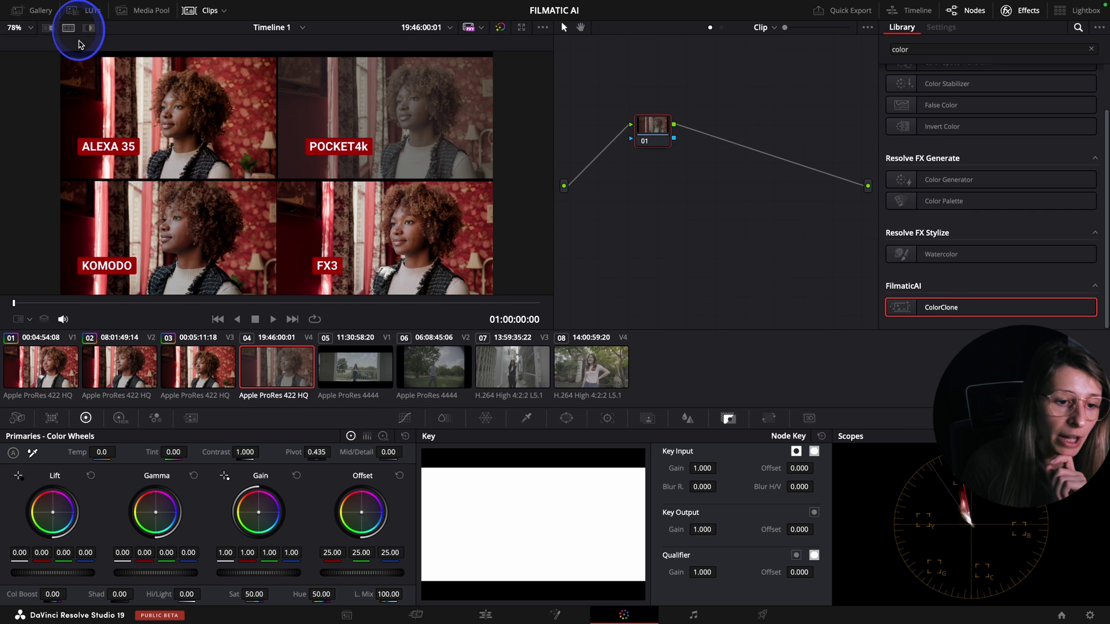
{"action": "middle_click", "coordinate": [198, 362]}
{"action": "left_click", "coordinate": [647, 136]}
Set clip 04's ColorClone source camera make to Blackmagic and its model to Pocket Cinema Camera 4K
{"action": "left_click", "coordinate": [970, 109]}
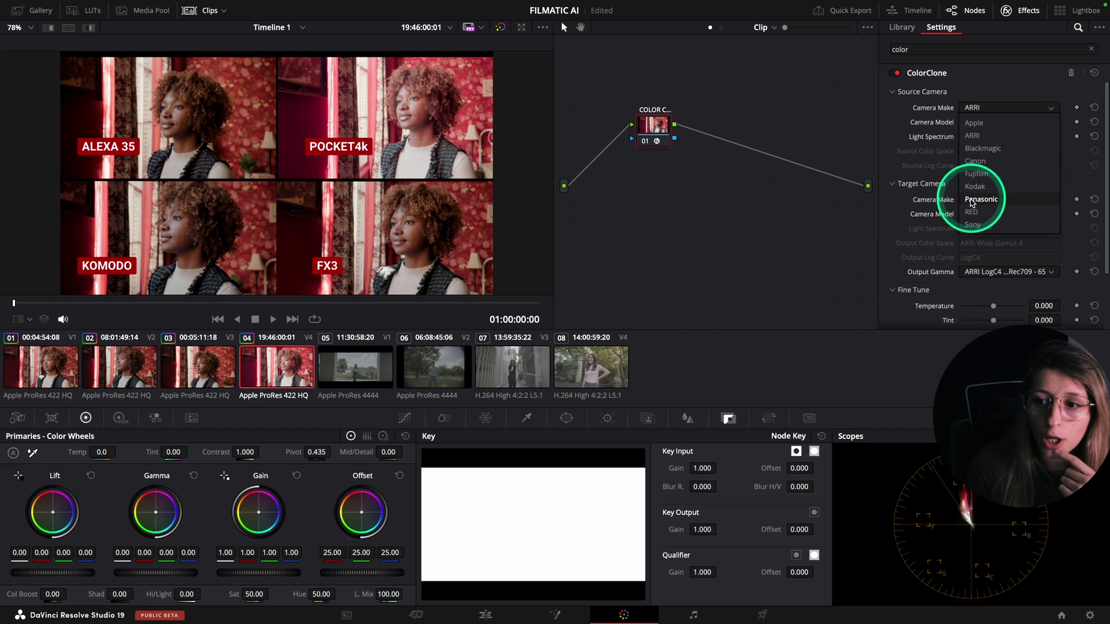
{"action": "left_click", "coordinate": [983, 148]}
{"action": "left_click", "coordinate": [1008, 122]}
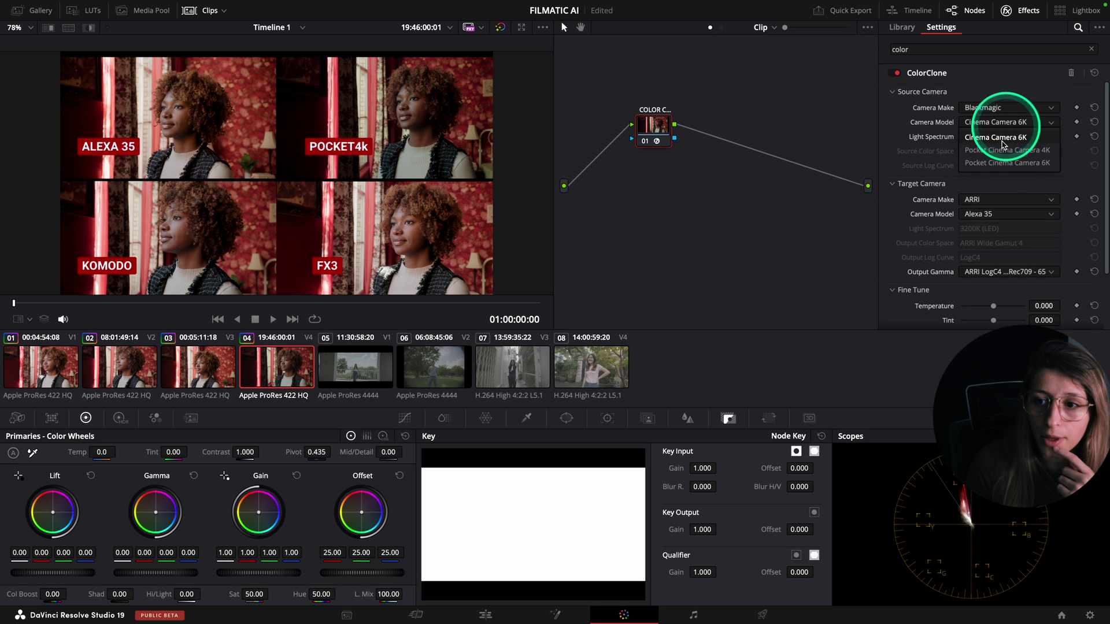
{"action": "left_click", "coordinate": [1028, 153]}
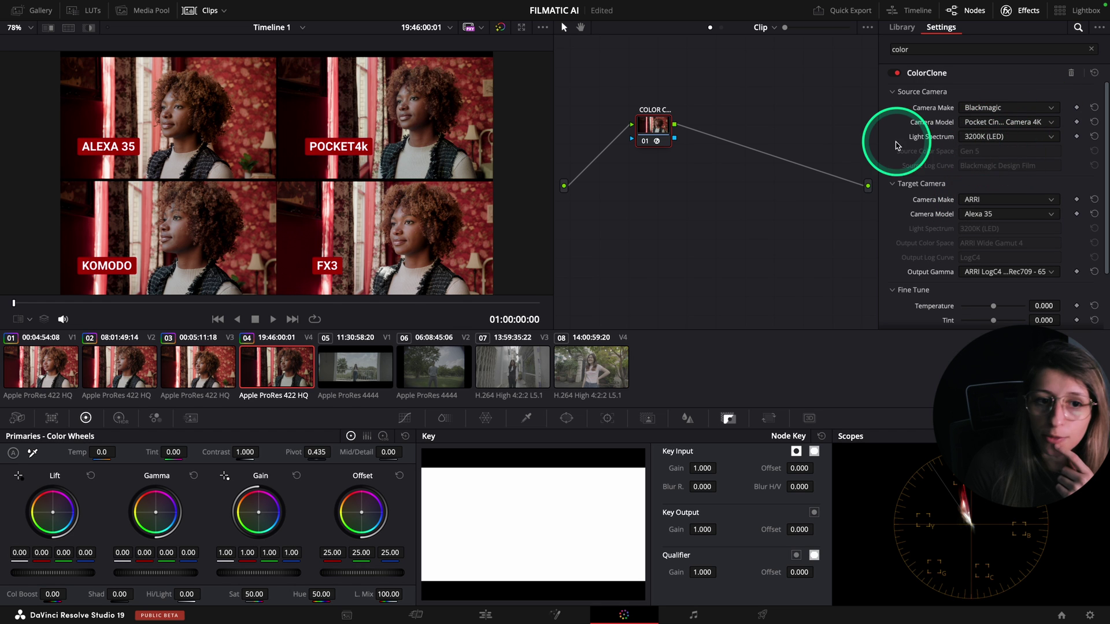
Scrub through the opening frames of the four-camera comparison to examine how well the shots match
{"action": "left_click", "coordinate": [147, 304]}
{"action": "left_click_drag", "start_coordinate": [148, 303], "coordinate": [16, 310]}
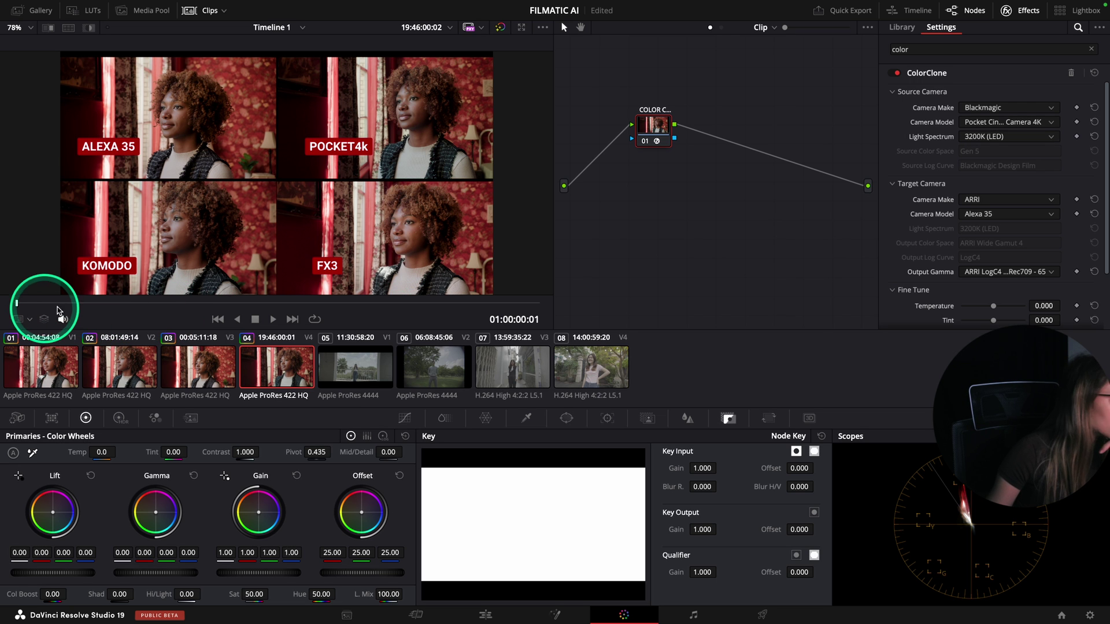
{"action": "left_click", "coordinate": [25, 303]}
{"action": "mouse_move", "coordinate": [25, 304]}
{"action": "left_mouse_down"}
{"action": "mouse_move", "coordinate": [40, 308]}
{"action": "mouse_move", "coordinate": [20, 310]}
{"action": "left_mouse_up"}
{"action": "left_click", "coordinate": [14, 304]}
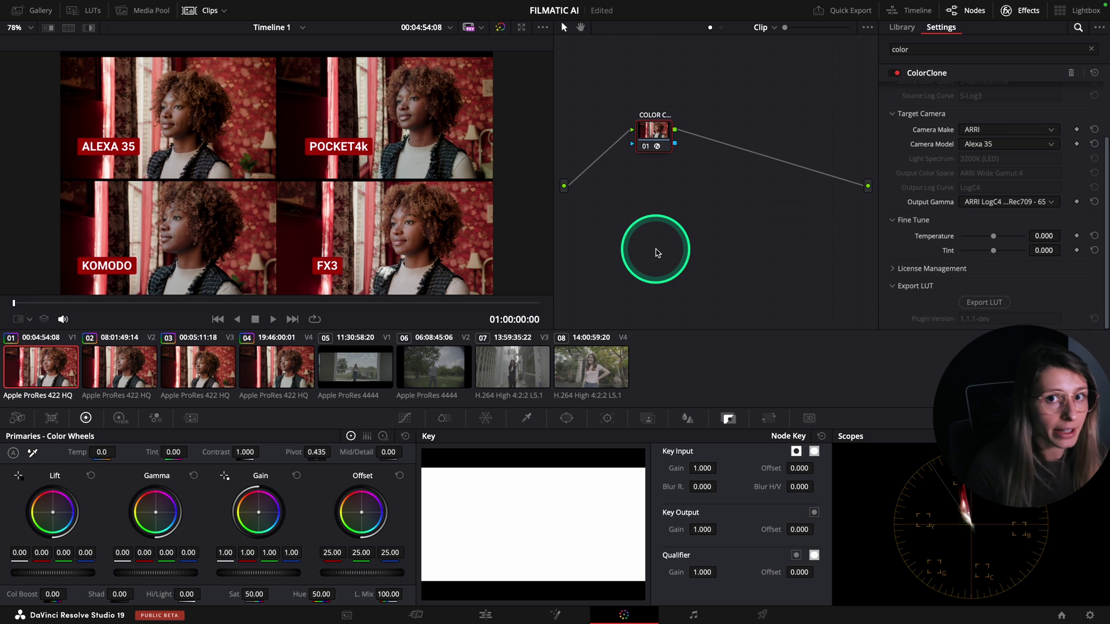
{"action": "left_click", "coordinate": [70, 28]}
{"action": "left_click", "coordinate": [70, 28]}
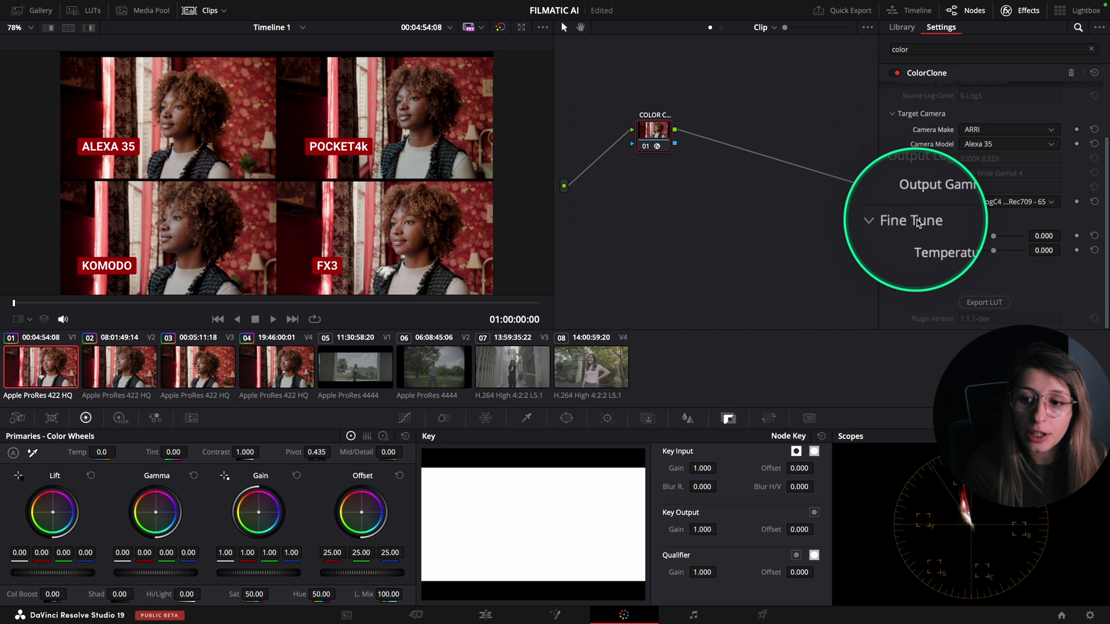
Fine-tune clip 01's ColorClone temperature to -0.126
{"action": "scroll", "coordinate": [1016, 260], "scroll_direction": "up", "scroll_amount": 2}
{"action": "left_click_drag", "start_coordinate": [1015, 260], "coordinate": [1047, 268]}
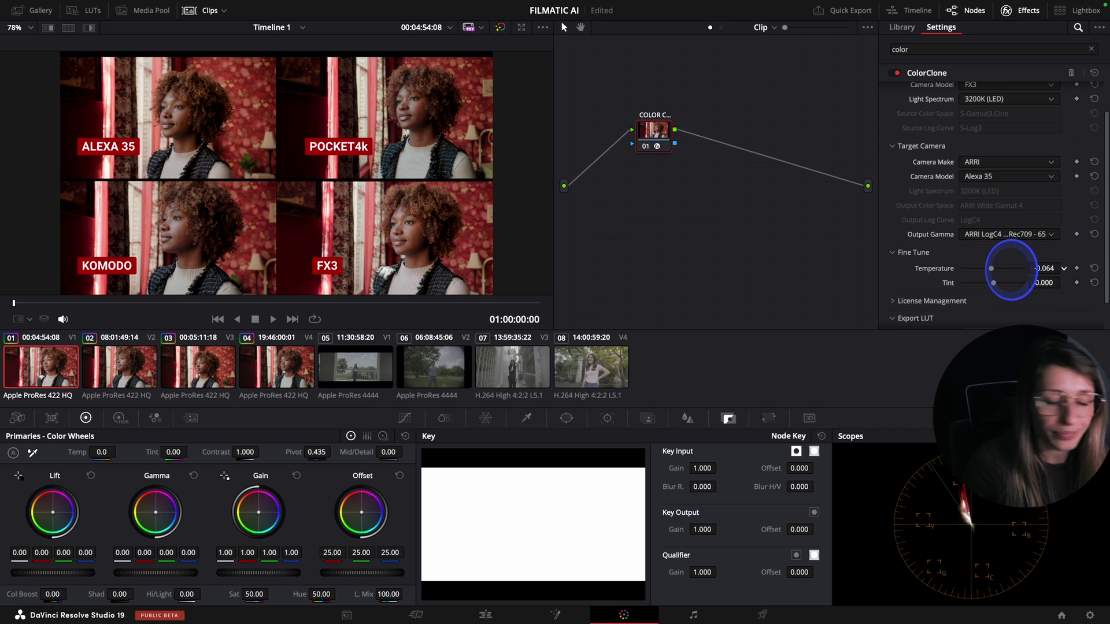
{"action": "left_click_drag", "start_coordinate": [1002, 270], "coordinate": [977, 270]}
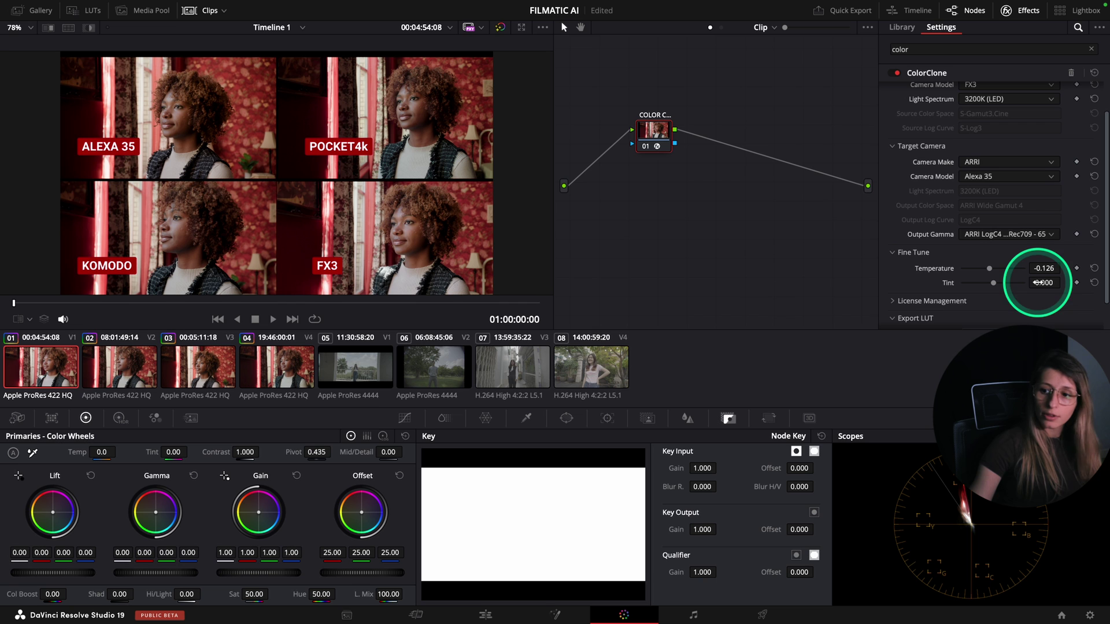
Fine-tune clip 02's ColorClone tint to 0.080
{"action": "left_click", "coordinate": [127, 379]}
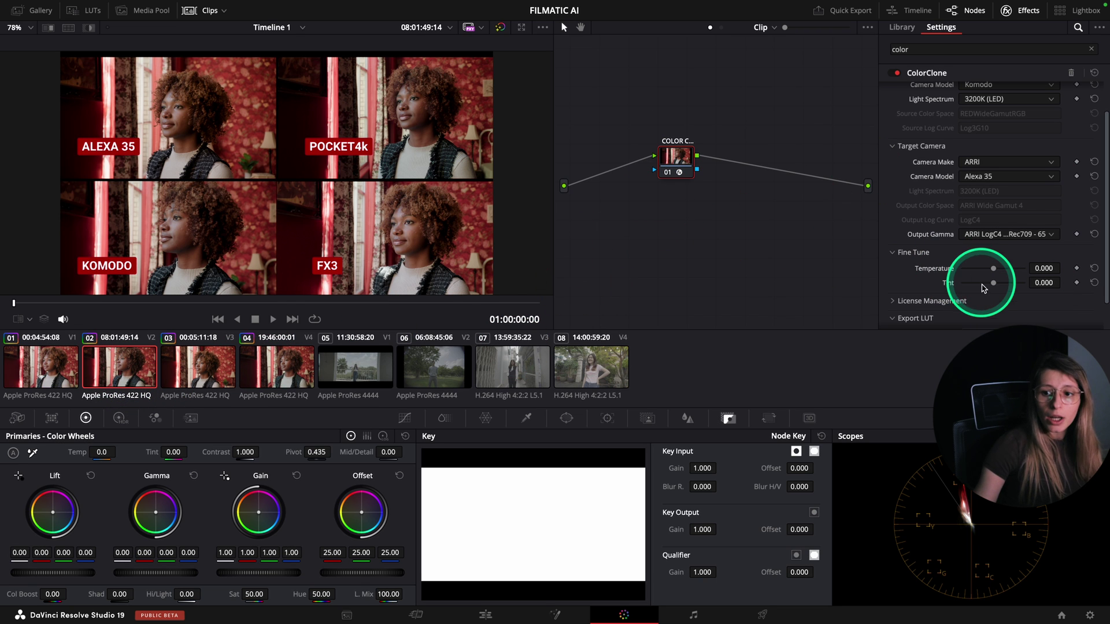
{"action": "left_click", "coordinate": [69, 28]}
{"action": "left_click", "coordinate": [68, 28]}
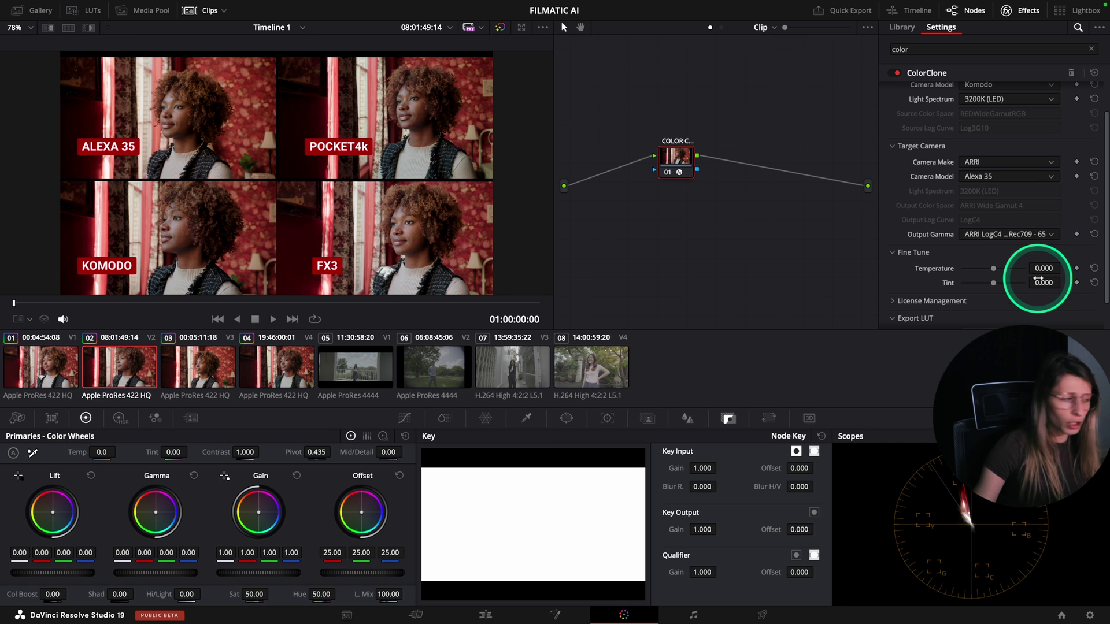
{"action": "left_click", "coordinate": [1044, 283]}
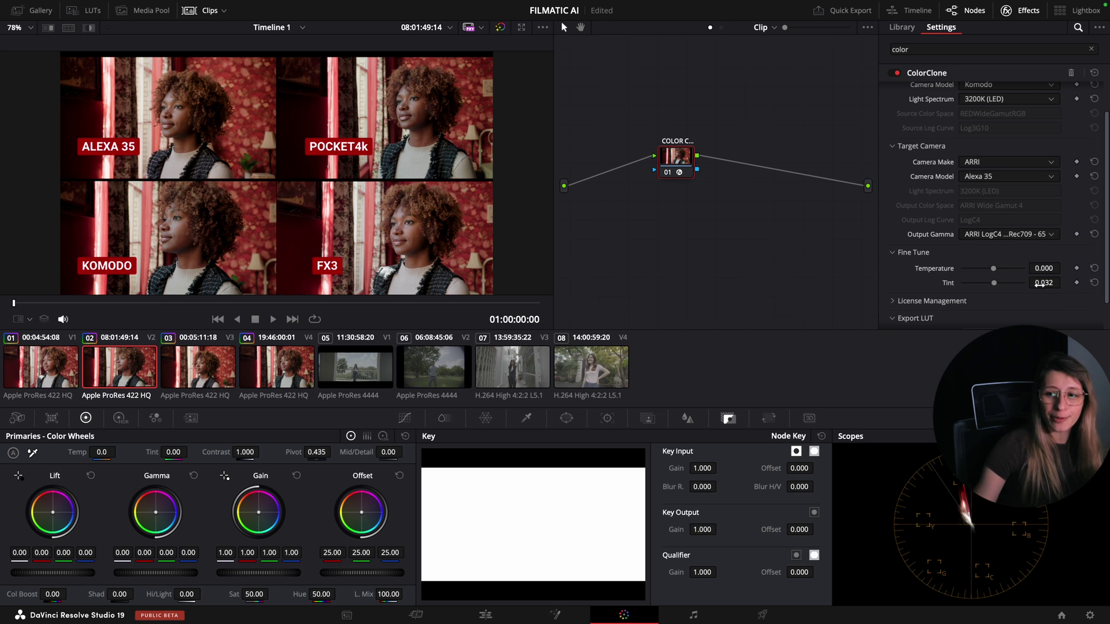
{"action": "left_click_drag", "start_coordinate": [1044, 283], "coordinate": [844, 295]}
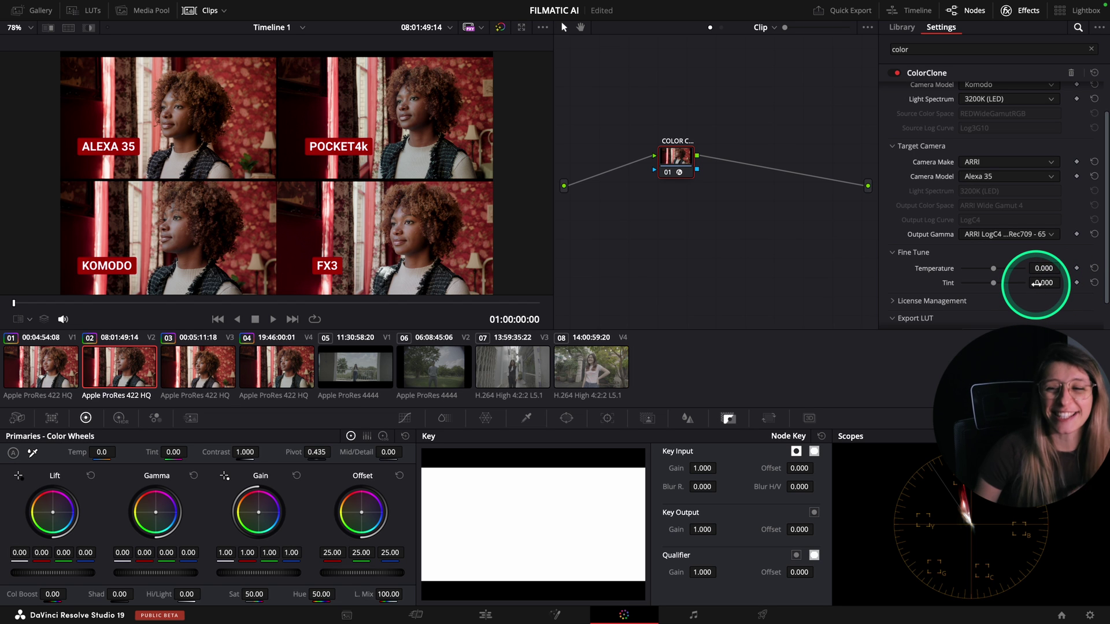
{"action": "left_click_drag", "start_coordinate": [1036, 283], "coordinate": [1064, 282]}
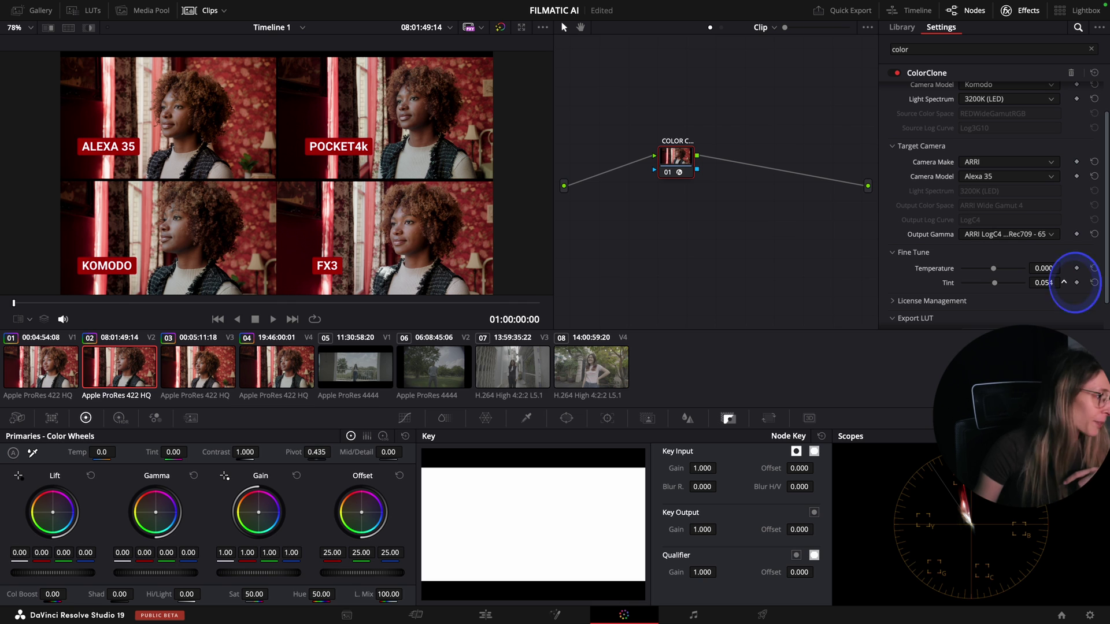
{"action": "left_click", "coordinate": [1064, 282]}
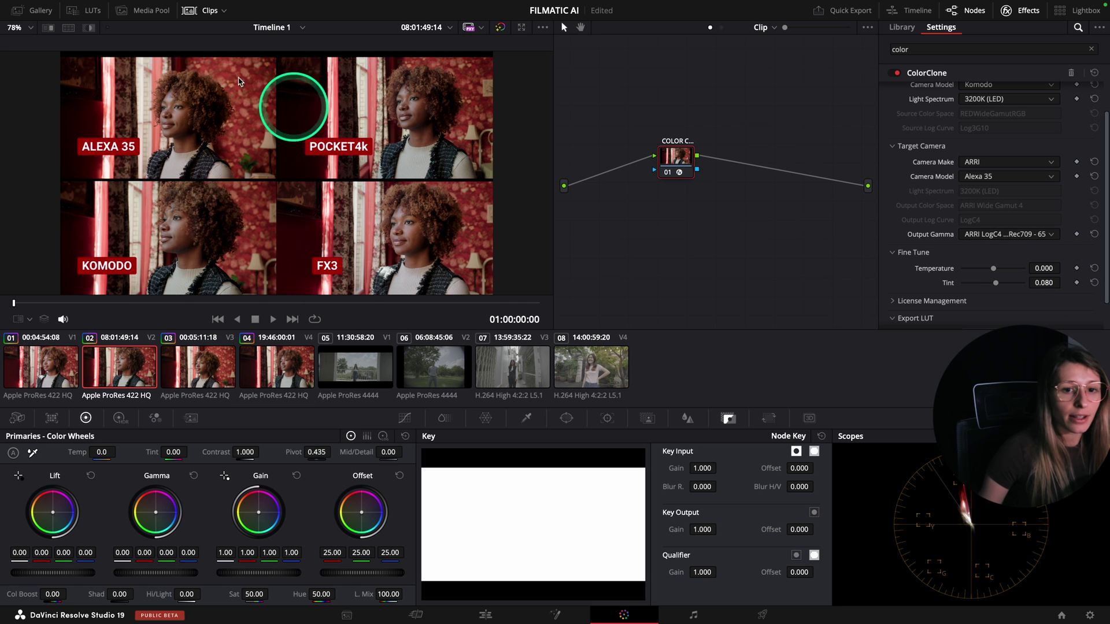
Fine-tune clip 04's ColorClone tint to 0.081 and temperature to 0.140
{"action": "left_click", "coordinate": [273, 367]}
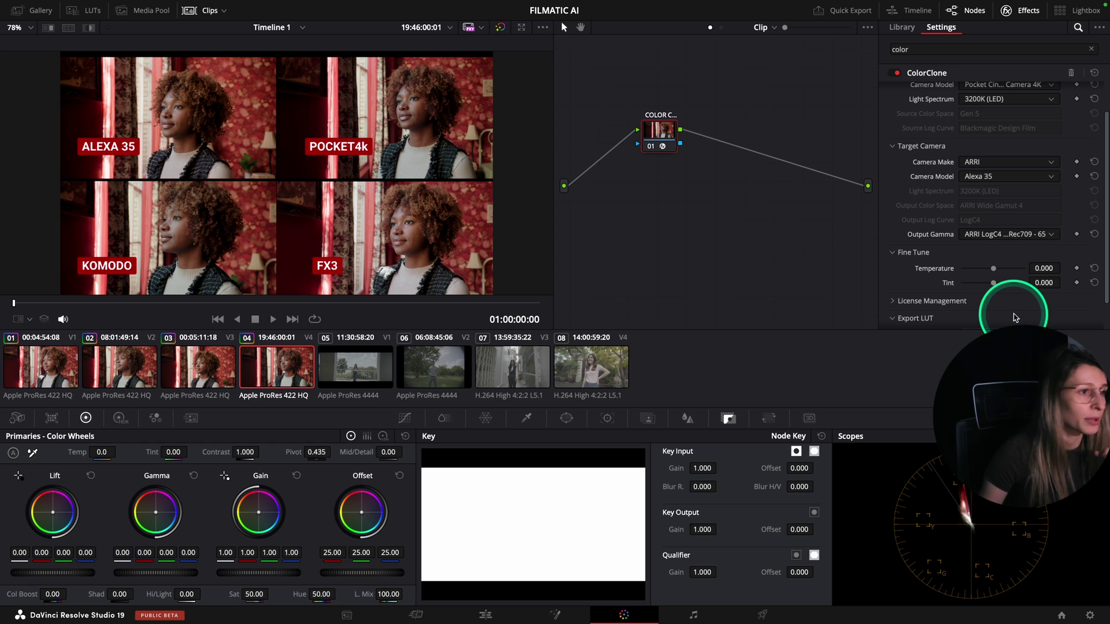
{"action": "left_click", "coordinate": [1052, 281]}
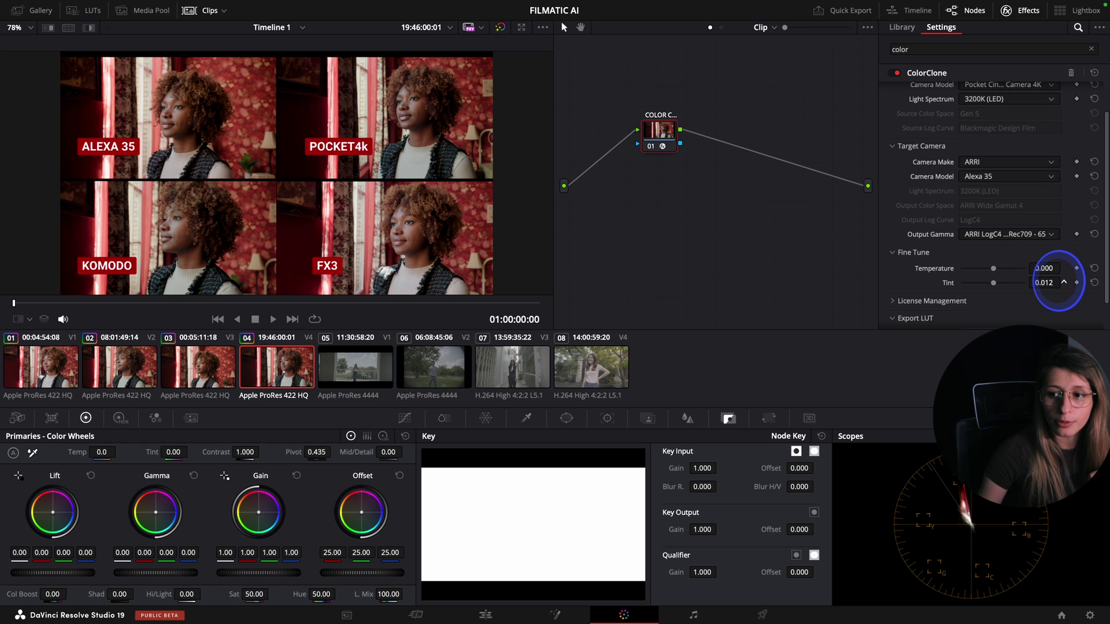
{"action": "left_click_drag", "start_coordinate": [1056, 282], "coordinate": [1068, 282]}
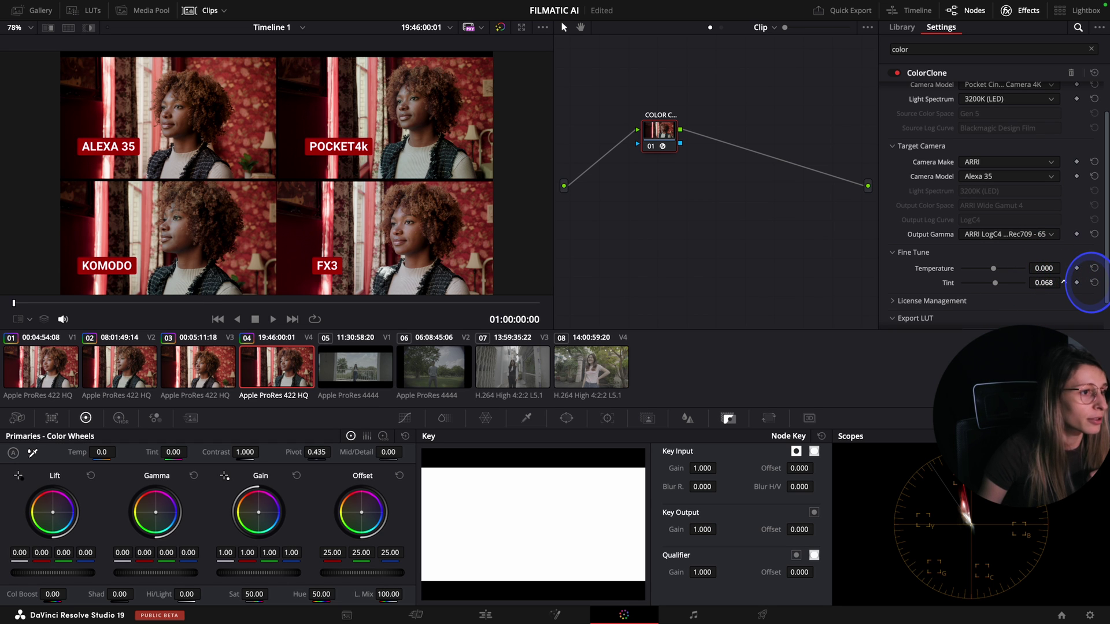
{"action": "left_click_drag", "start_coordinate": [1052, 282], "coordinate": [1044, 267]}
Compare the four matched camera shots full screen while scrubbing through the footage, and return to the normal viewer
{"action": "key", "text": "super+f"}
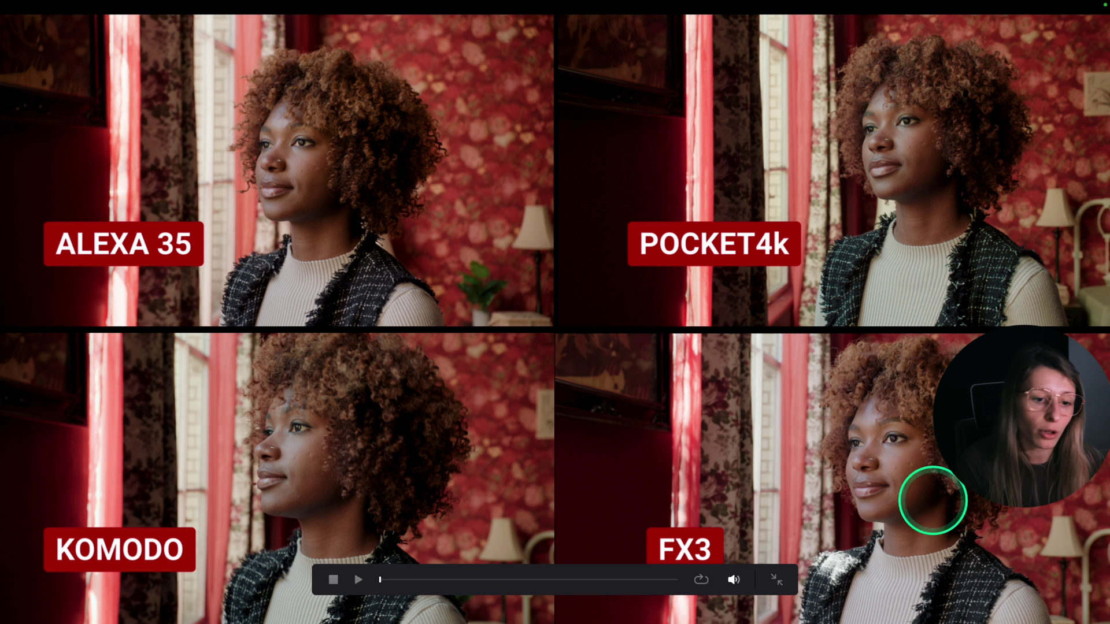
{"action": "mouse_move", "coordinate": [405, 580]}
{"action": "left_mouse_down"}
{"action": "mouse_move", "coordinate": [493, 587]}
{"action": "mouse_move", "coordinate": [421, 587]}
{"action": "mouse_move", "coordinate": [397, 599]}
{"action": "mouse_move", "coordinate": [404, 590]}
{"action": "left_mouse_up"}
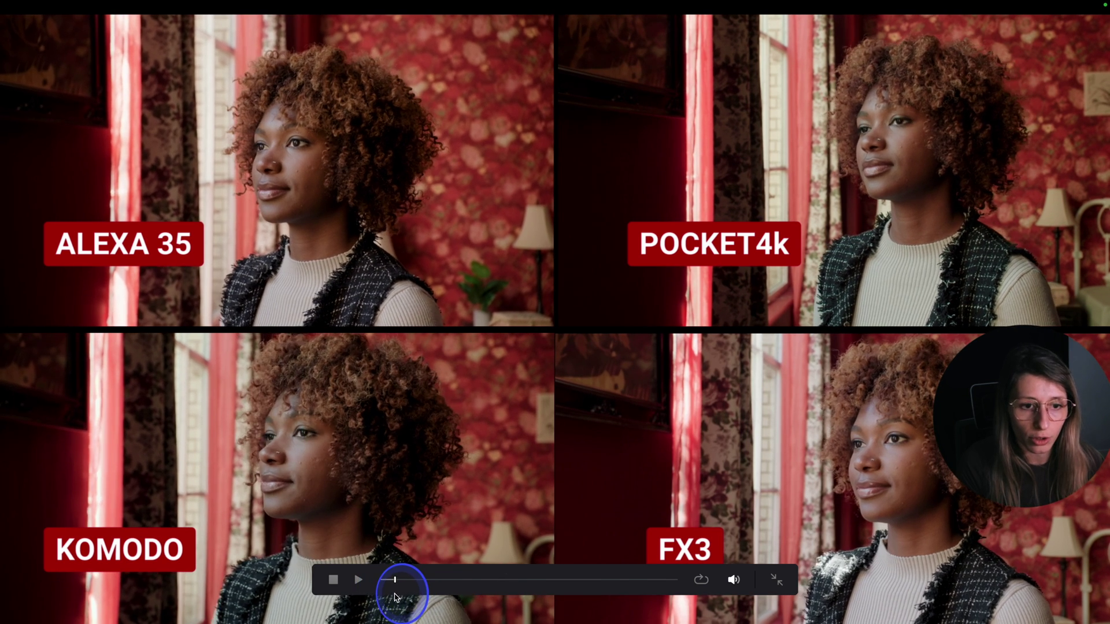
{"action": "key", "text": "Escape"}
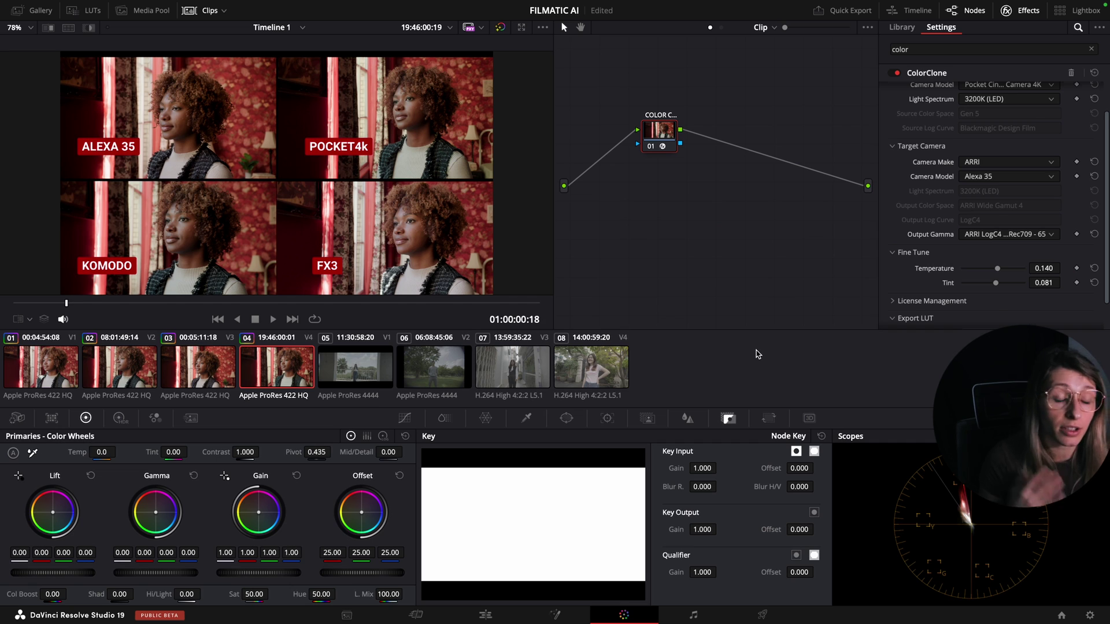
{"action": "left_click", "coordinate": [761, 261]}
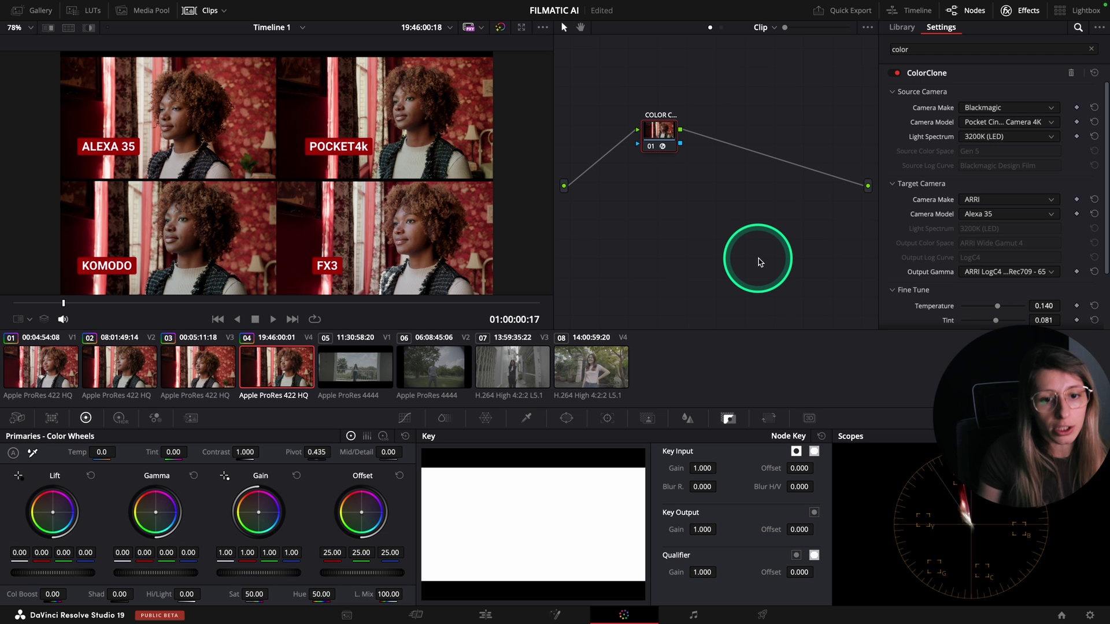
Apply the ColorClone effect to node 01 of clip 05, the ARRI Alexa LF shot
{"action": "left_click", "coordinate": [376, 376]}
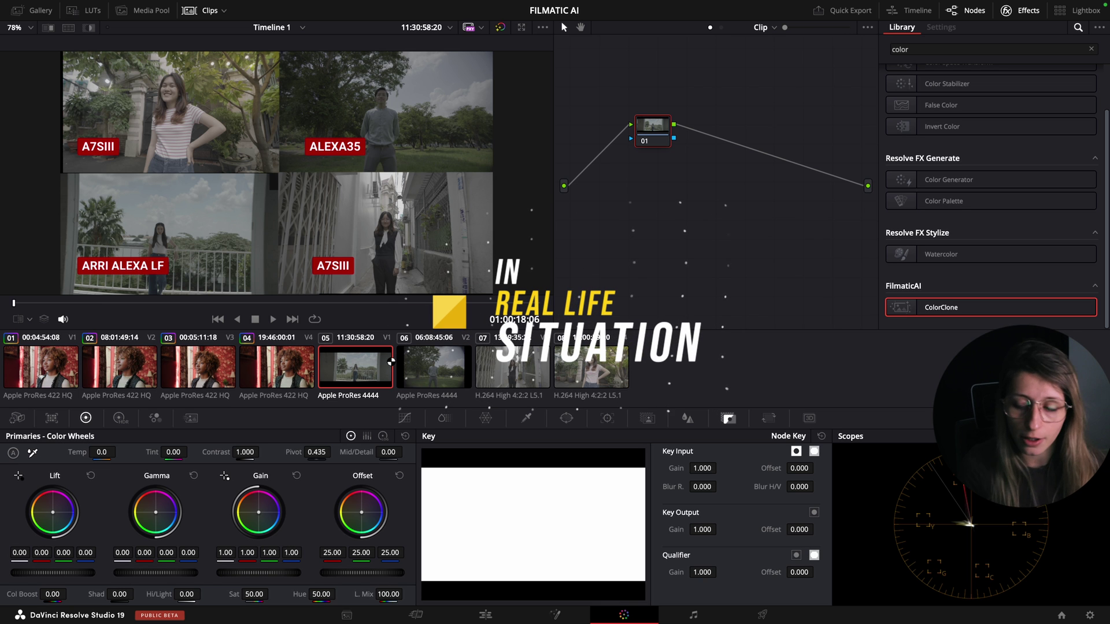
{"action": "left_click_drag", "start_coordinate": [951, 308], "coordinate": [642, 129]}
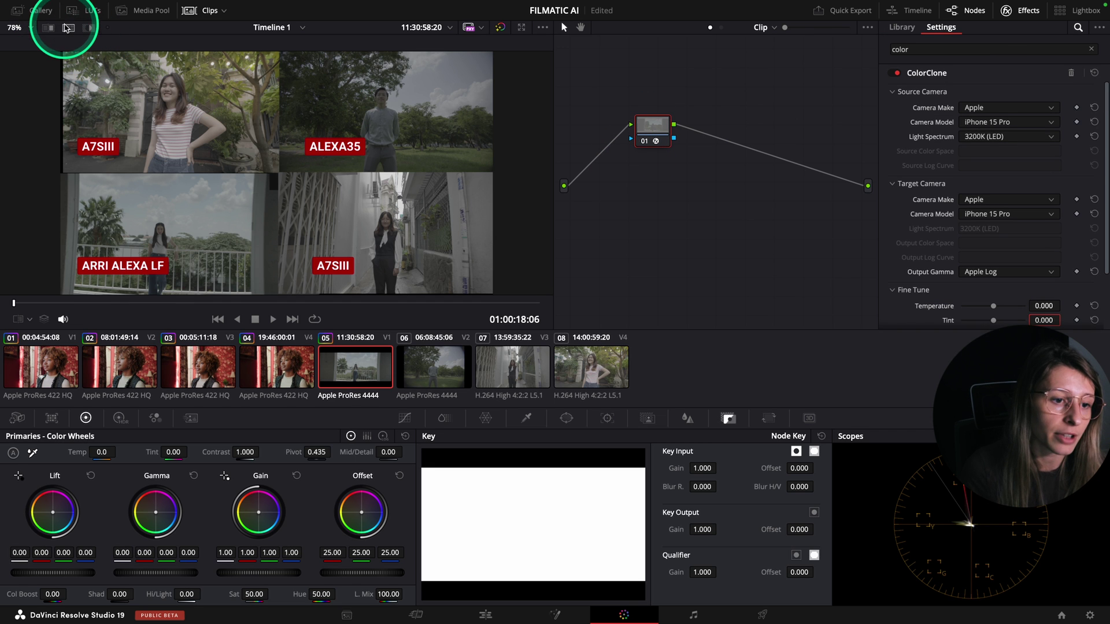
{"action": "left_click", "coordinate": [67, 28]}
{"action": "left_click", "coordinate": [68, 28]}
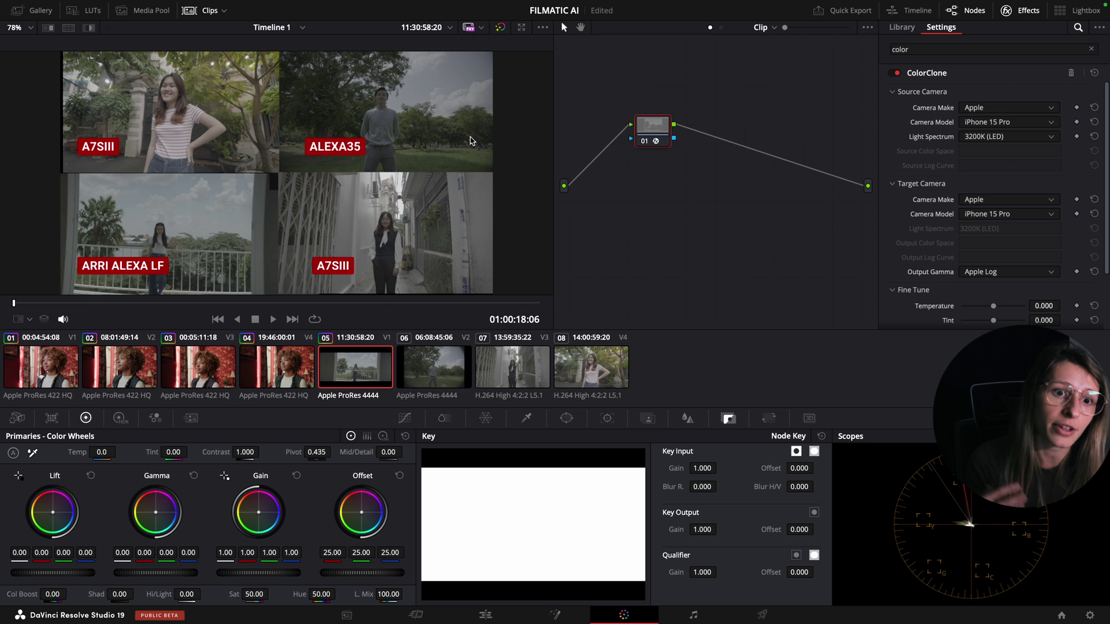
Set clip 05's ColorClone source camera to ARRI Alexa Mini LF with the 5600K light spectrum
{"action": "left_click", "coordinate": [993, 109]}
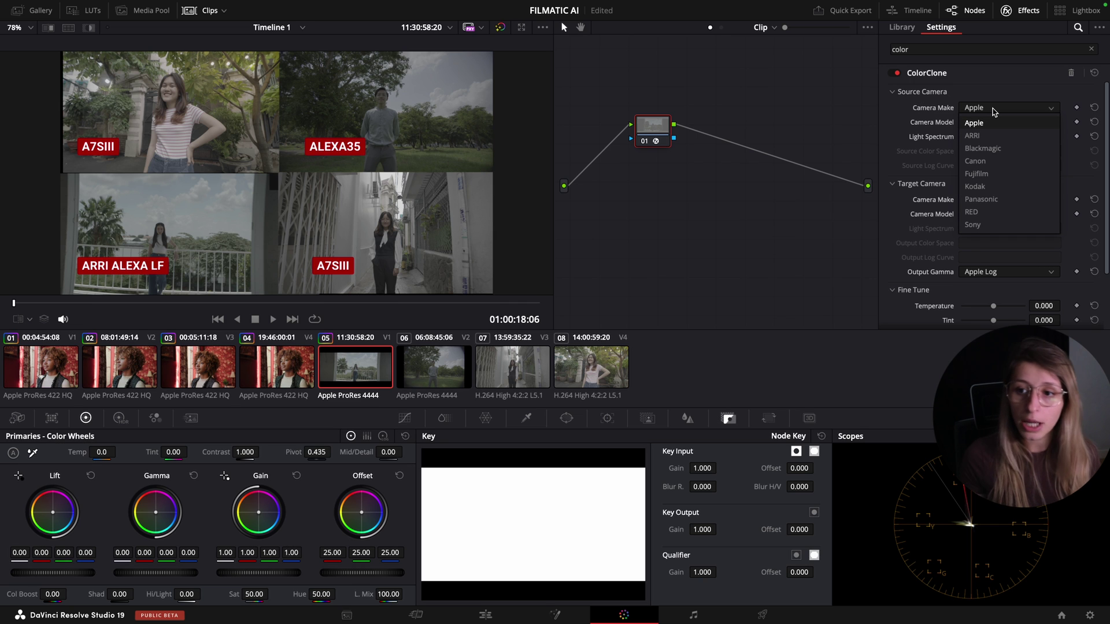
{"action": "left_click", "coordinate": [972, 135]}
{"action": "left_click", "coordinate": [983, 123]}
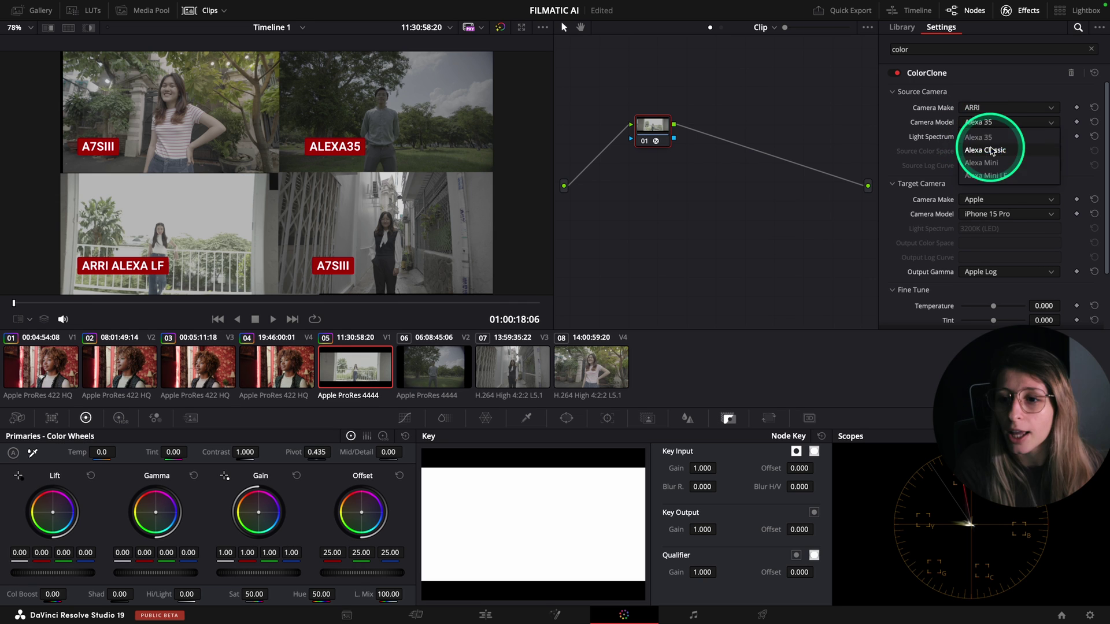
{"action": "left_click", "coordinate": [985, 176]}
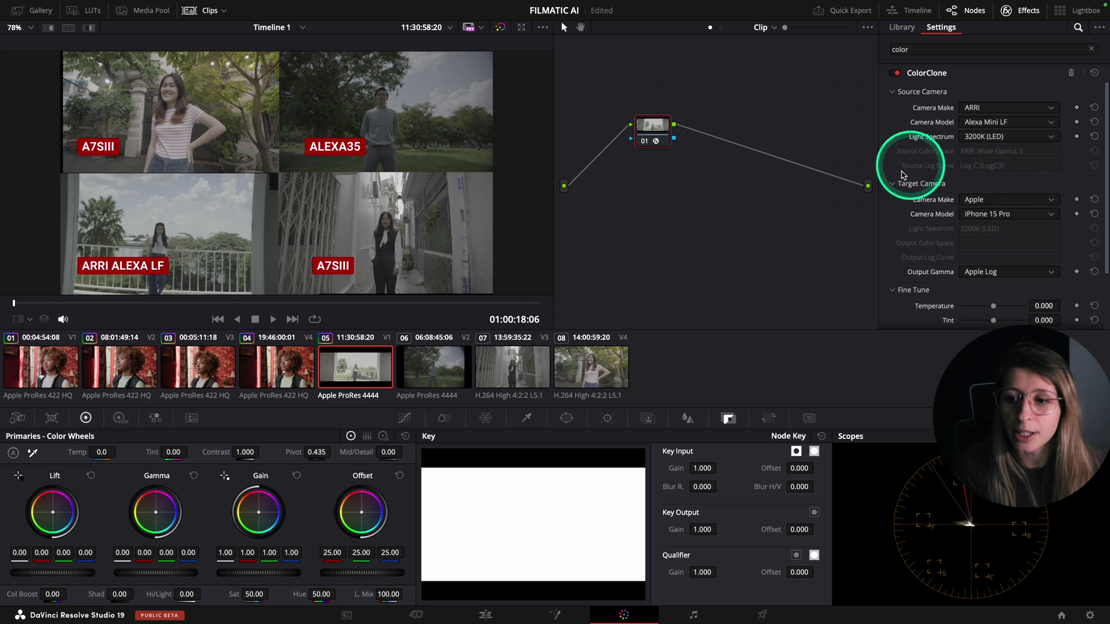
{"action": "left_click", "coordinate": [993, 137]}
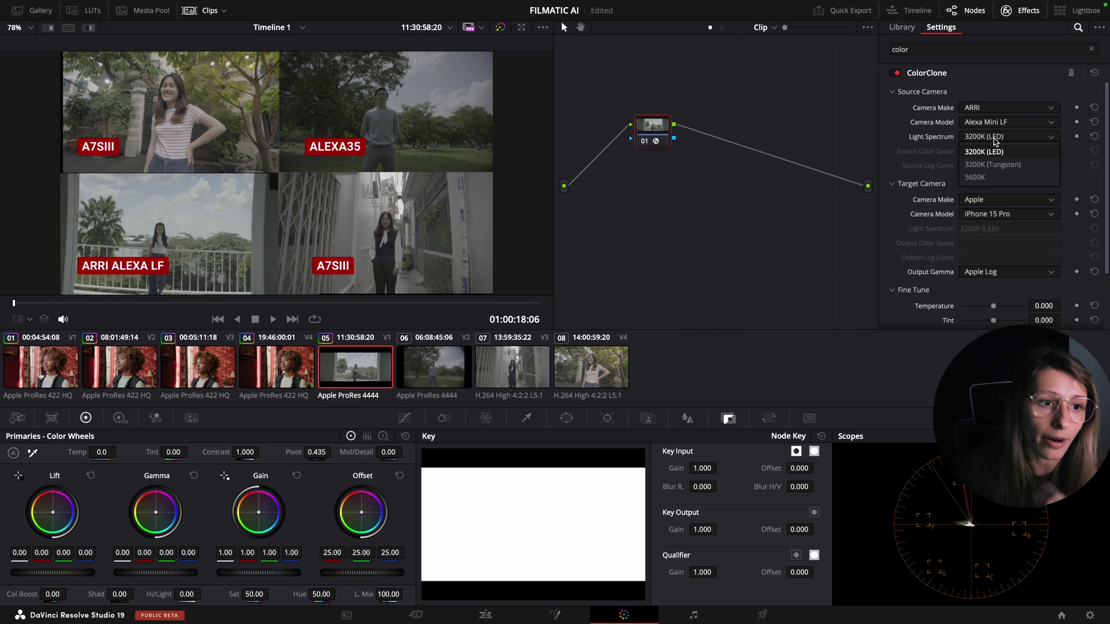
{"action": "left_click", "coordinate": [971, 180]}
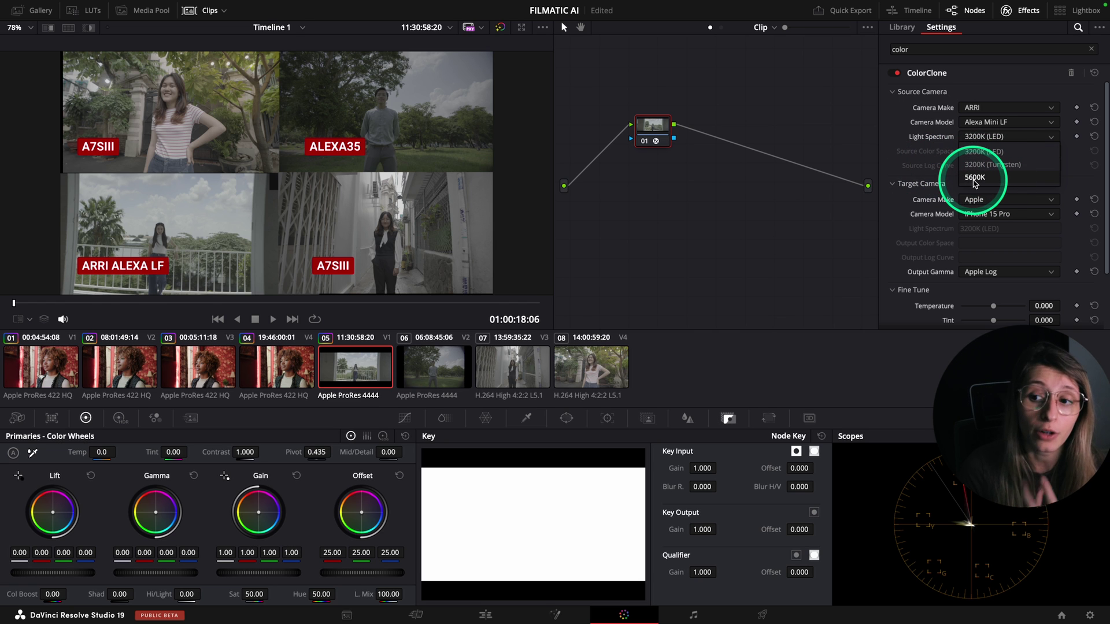
{"action": "left_click", "coordinate": [975, 181]}
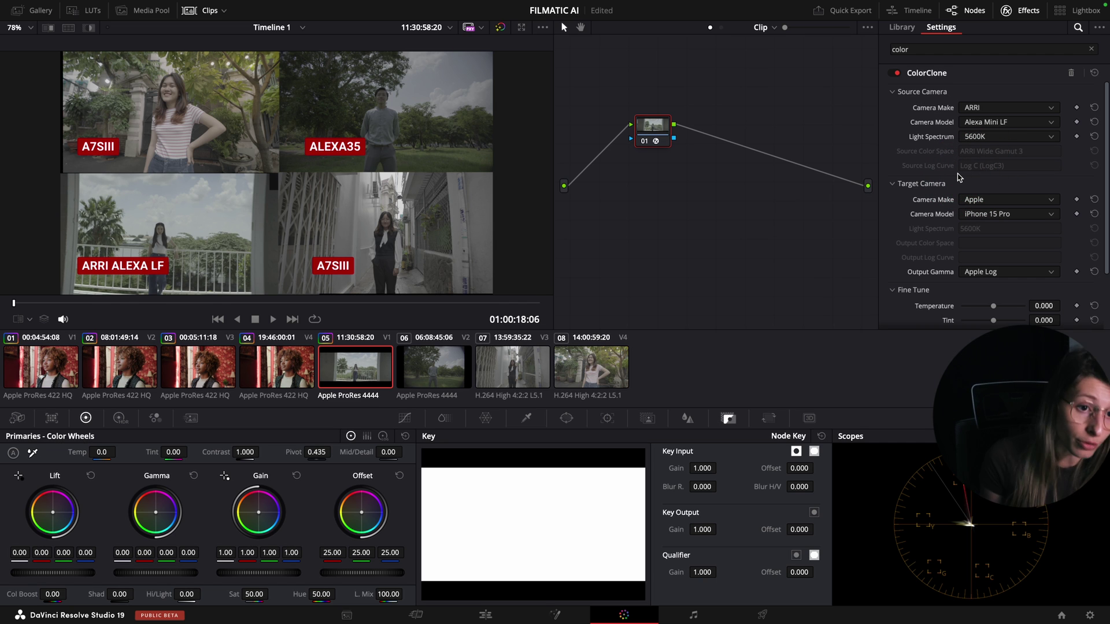
Set clip 05's ColorClone target camera to ARRI Alexa 35 with the ARRI LogC4 to Rec709 - 65 output gamma
{"action": "left_click", "coordinate": [982, 200]}
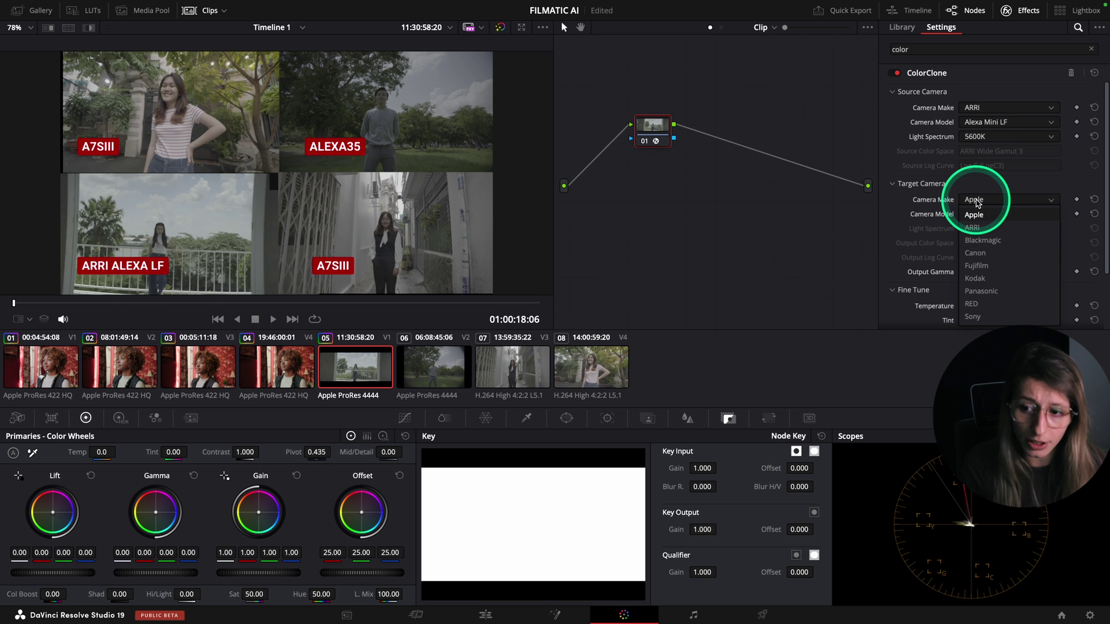
{"action": "left_click", "coordinate": [973, 227]}
{"action": "left_click", "coordinate": [982, 214]}
{"action": "left_click", "coordinate": [984, 220]}
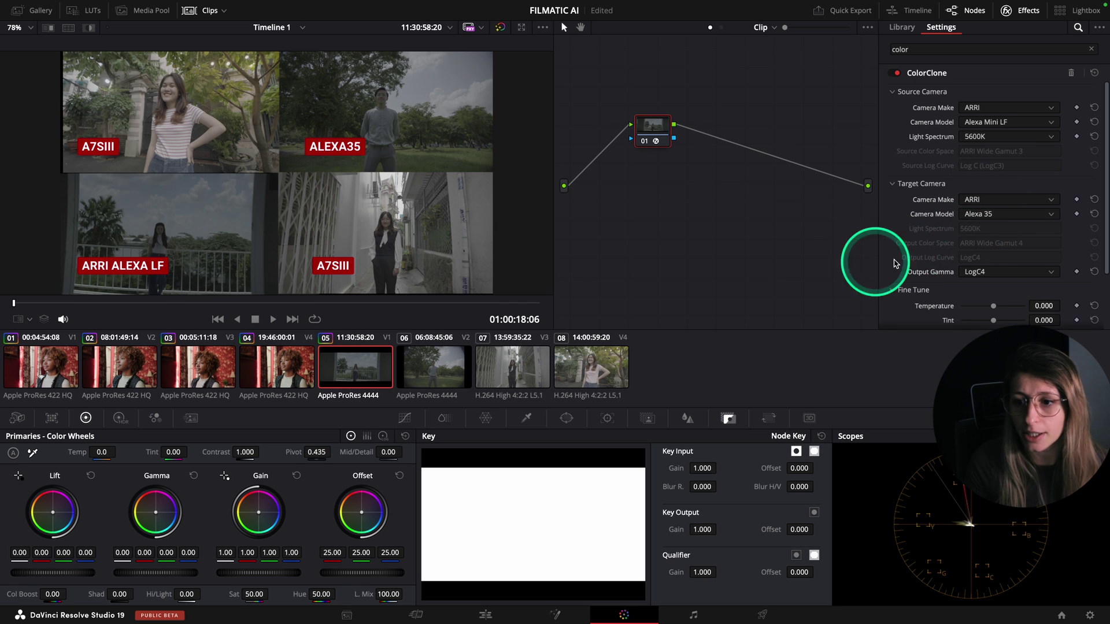
{"action": "left_click", "coordinate": [982, 273]}
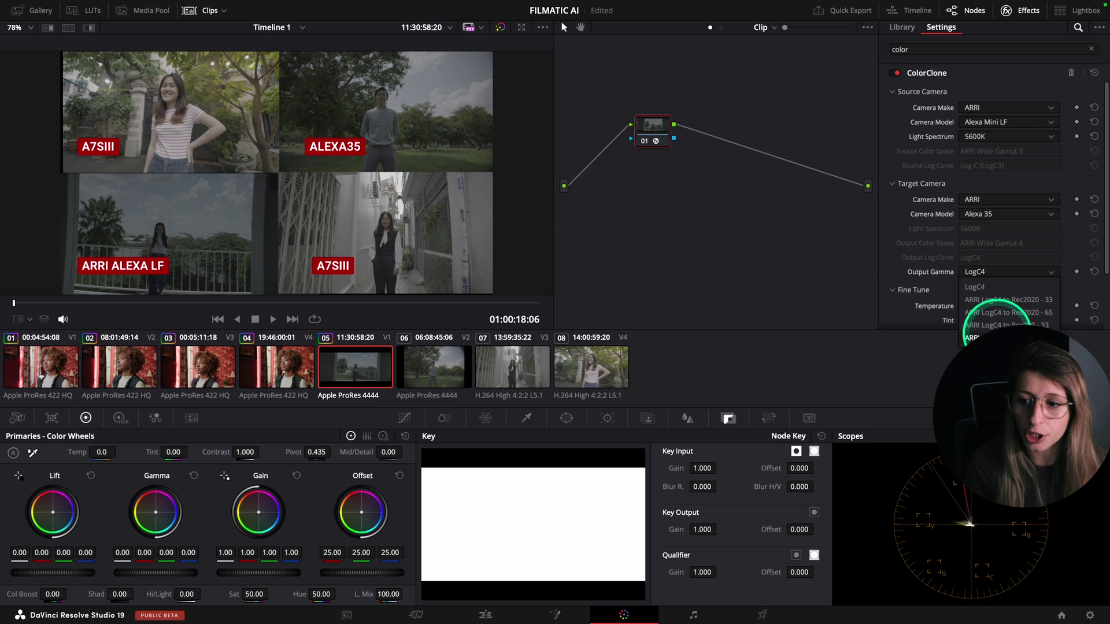
{"action": "left_click", "coordinate": [994, 337]}
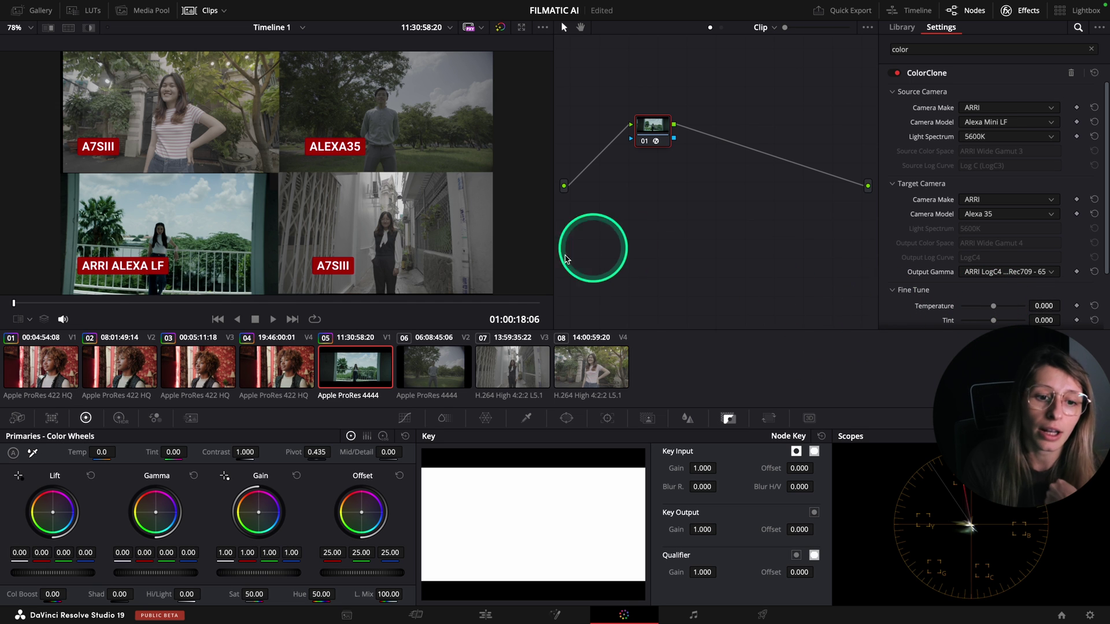
Copy clip 05's ColorClone grade onto clip 06, the Alexa 35 shot
{"action": "left_click", "coordinate": [425, 371]}
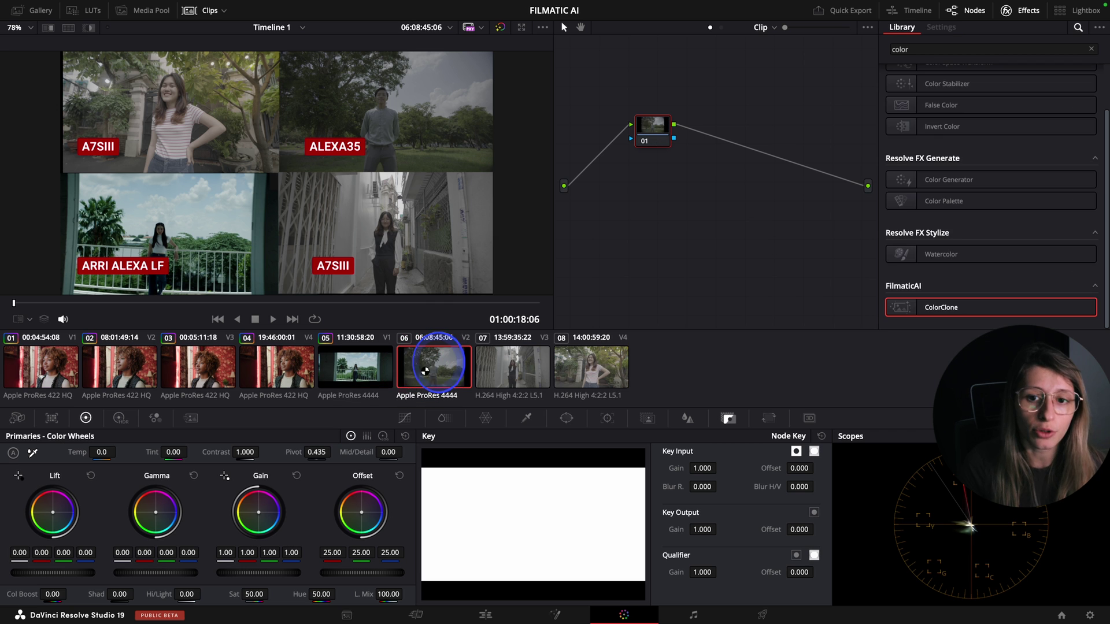
{"action": "middle_click", "coordinate": [355, 366]}
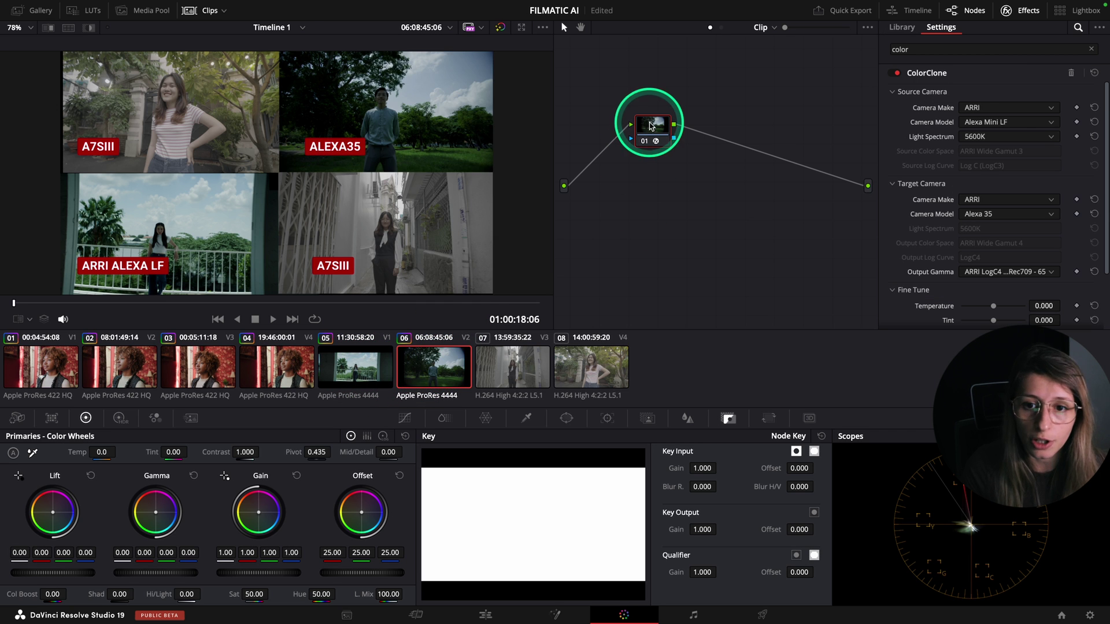
Scrub and play through the four-way split of outdoor shots to compare exposure and colour, with clip 05 selected
{"action": "left_click", "coordinate": [476, 303]}
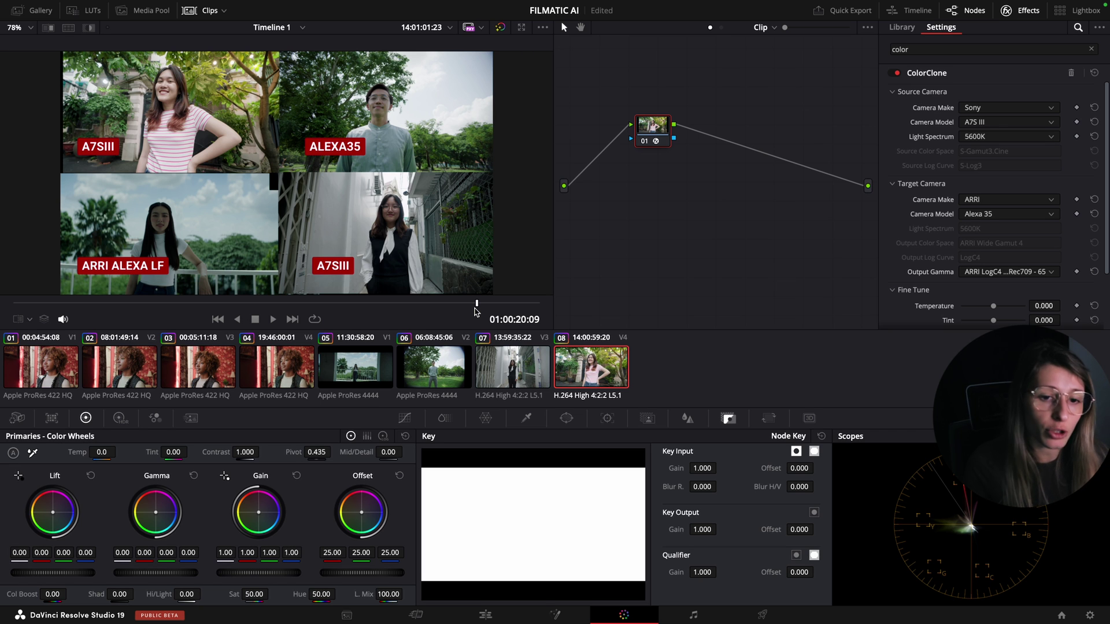
{"action": "left_click", "coordinate": [387, 370]}
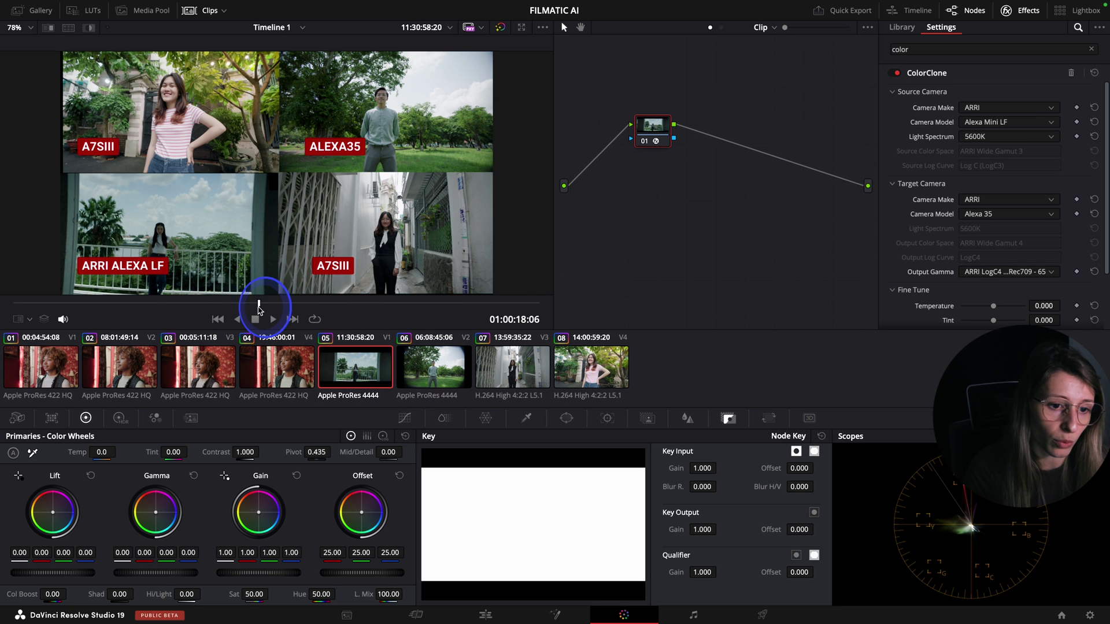
{"action": "left_click", "coordinate": [273, 319]}
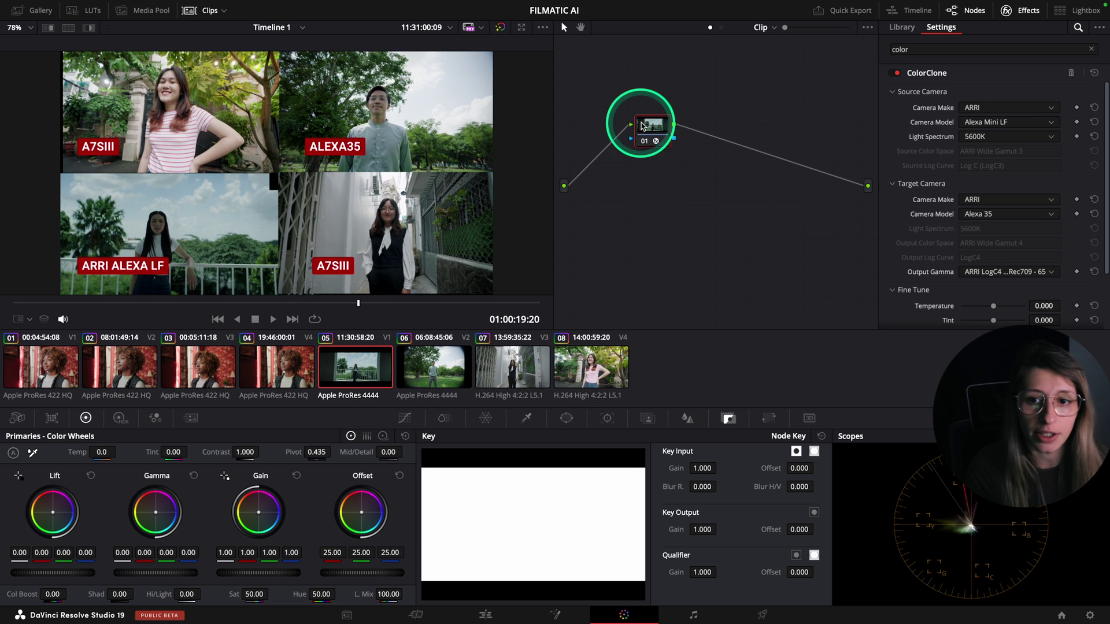
Insert a serial node before the ColorClone node in clip 05's node graph
{"action": "key", "text": "shift+s"}
{"action": "left_click_drag", "start_coordinate": [689, 225], "coordinate": [628, 182]}
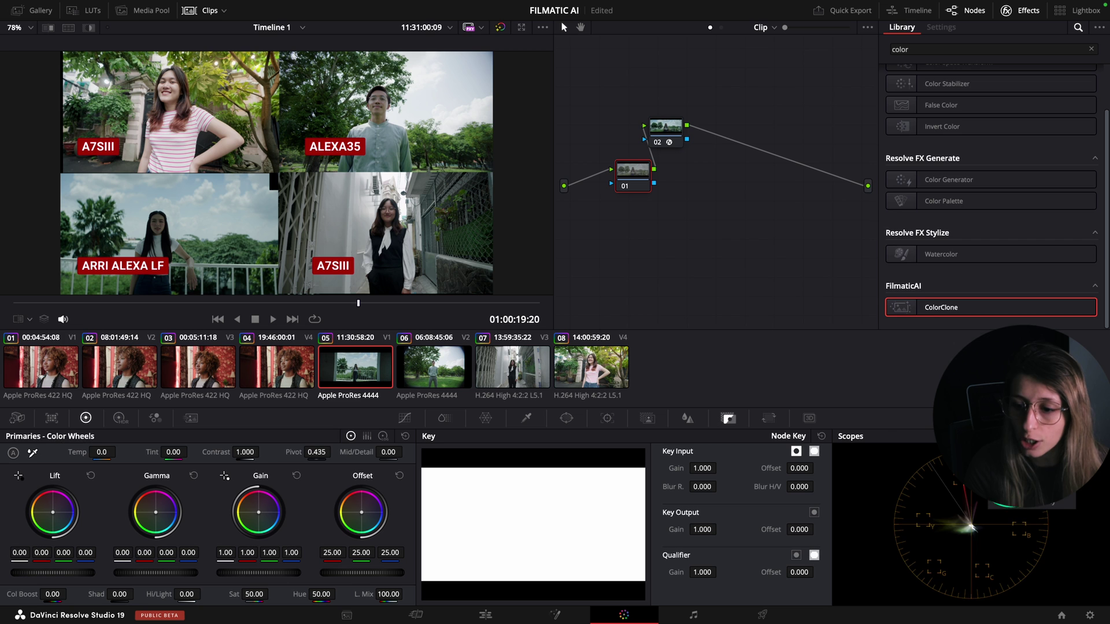
Switch the scopes to Waveform and raise the Gain of clip 05's node 01 to 1.20
{"action": "left_click", "coordinate": [1003, 480]}
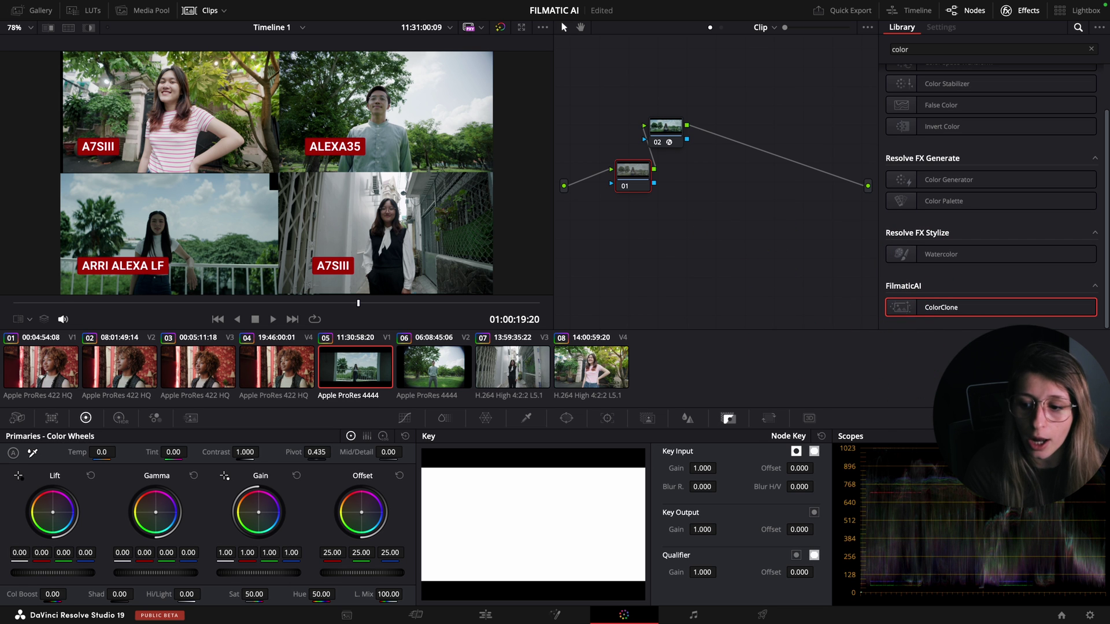
{"action": "left_click", "coordinate": [1058, 436]}
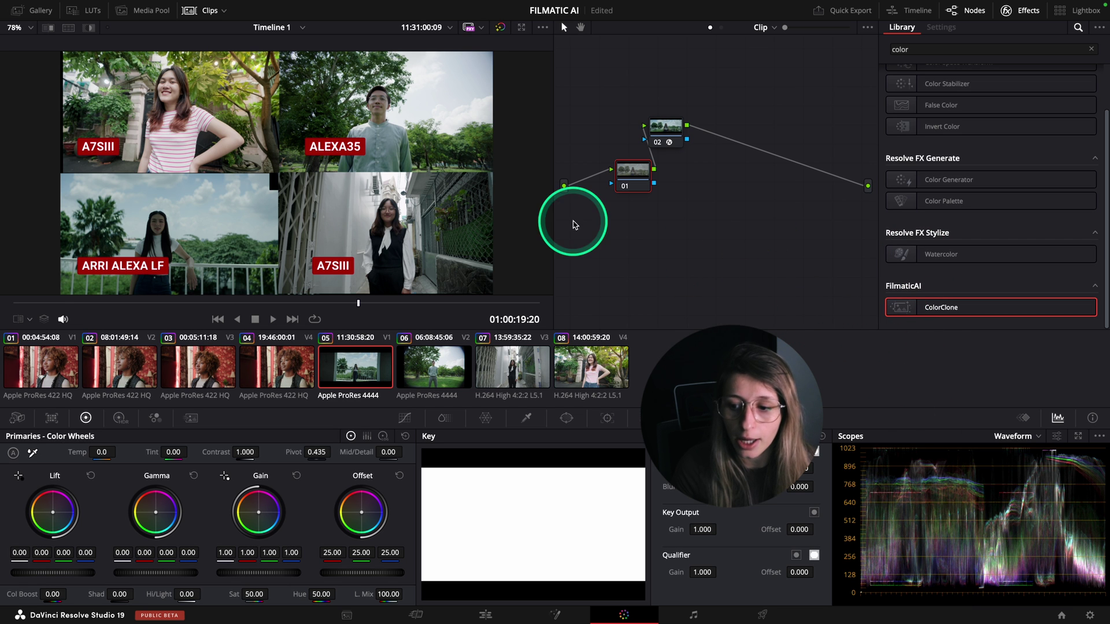
{"action": "left_click_drag", "start_coordinate": [633, 172], "coordinate": [617, 161]}
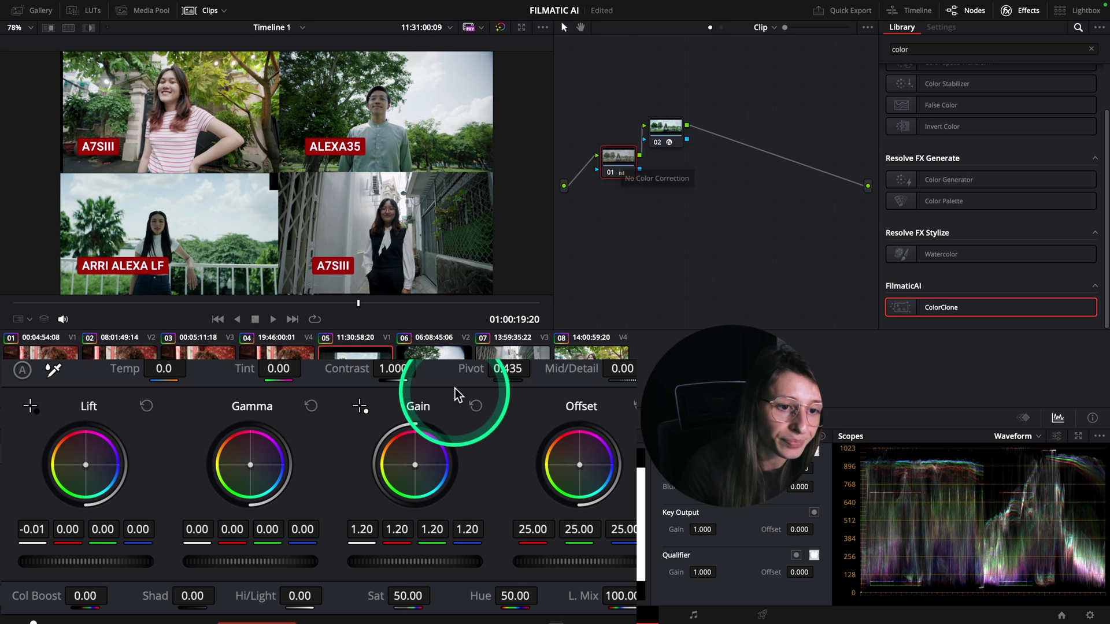
Add a node before ColorClone on clip 08, lower its Gain to 0.88, and scrub through the shots to check exposure
{"action": "left_click", "coordinate": [520, 353]}
{"action": "left_click", "coordinate": [602, 351]}
{"action": "left_click", "coordinate": [652, 133]}
{"action": "key", "text": "alt+s"}
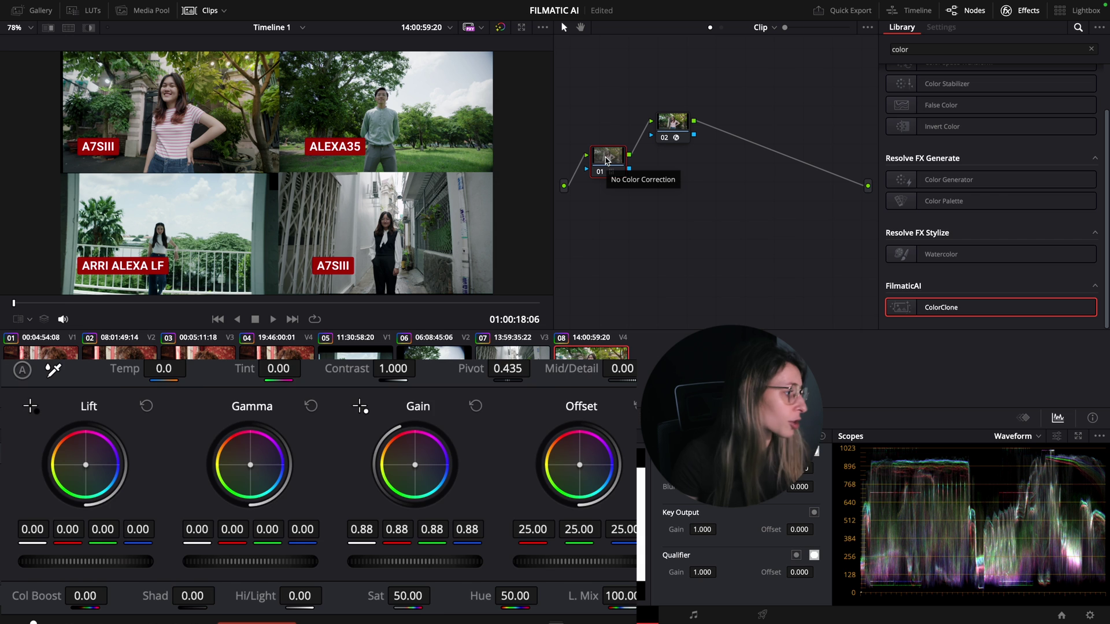
{"action": "left_click_drag", "start_coordinate": [303, 308], "coordinate": [405, 301]}
Fine-tune the Tint of clip 05's ColorClone node to -0.137 while comparing it with the other shots
{"action": "left_click", "coordinate": [349, 370]}
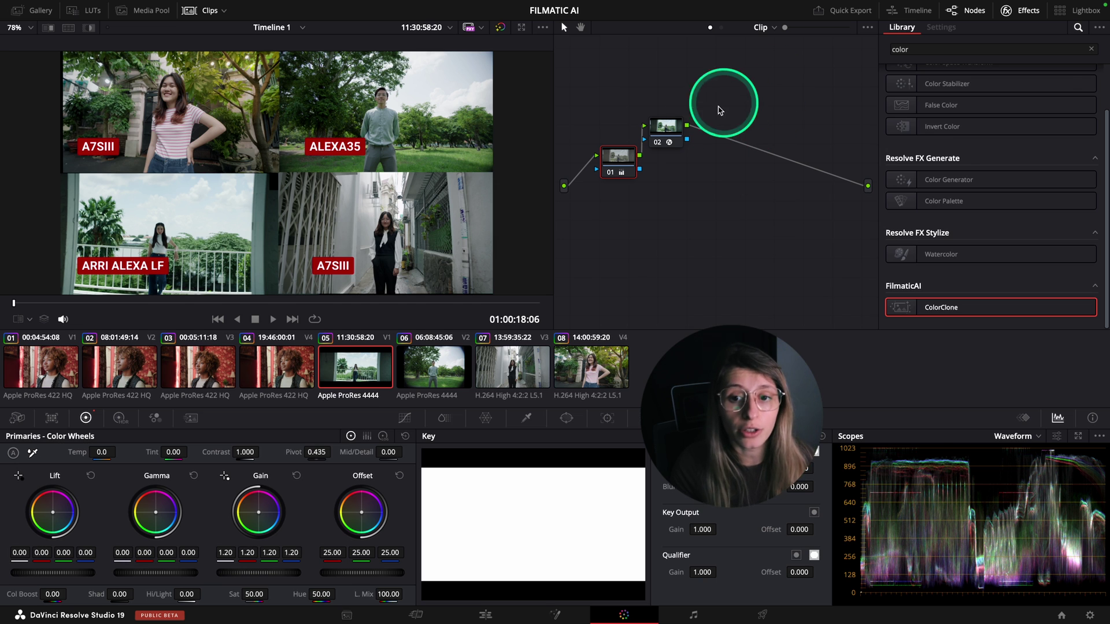
{"action": "left_click", "coordinate": [667, 132]}
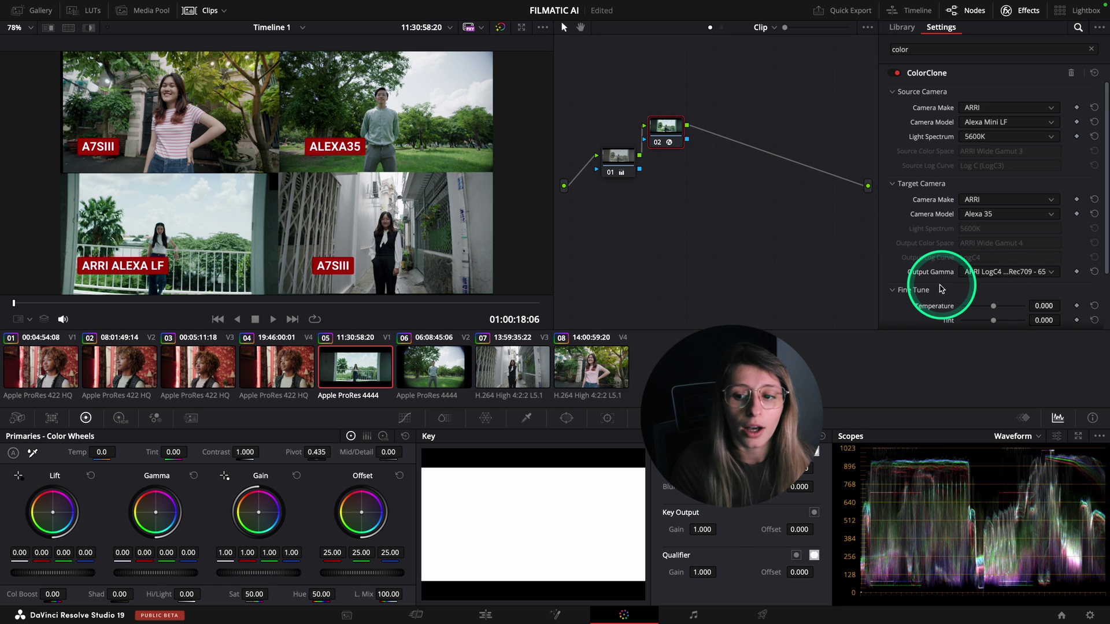
{"action": "scroll", "coordinate": [917, 280], "scroll_direction": "down", "scroll_amount": 2}
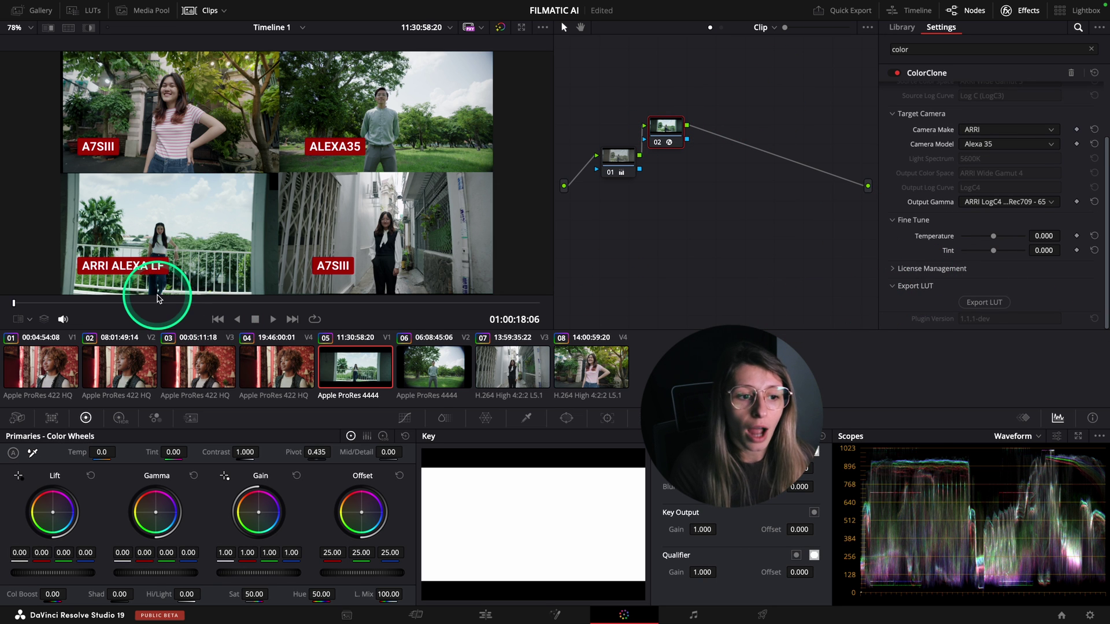
{"action": "left_click", "coordinate": [176, 305]}
{"action": "left_click_drag", "start_coordinate": [176, 304], "coordinate": [513, 315]}
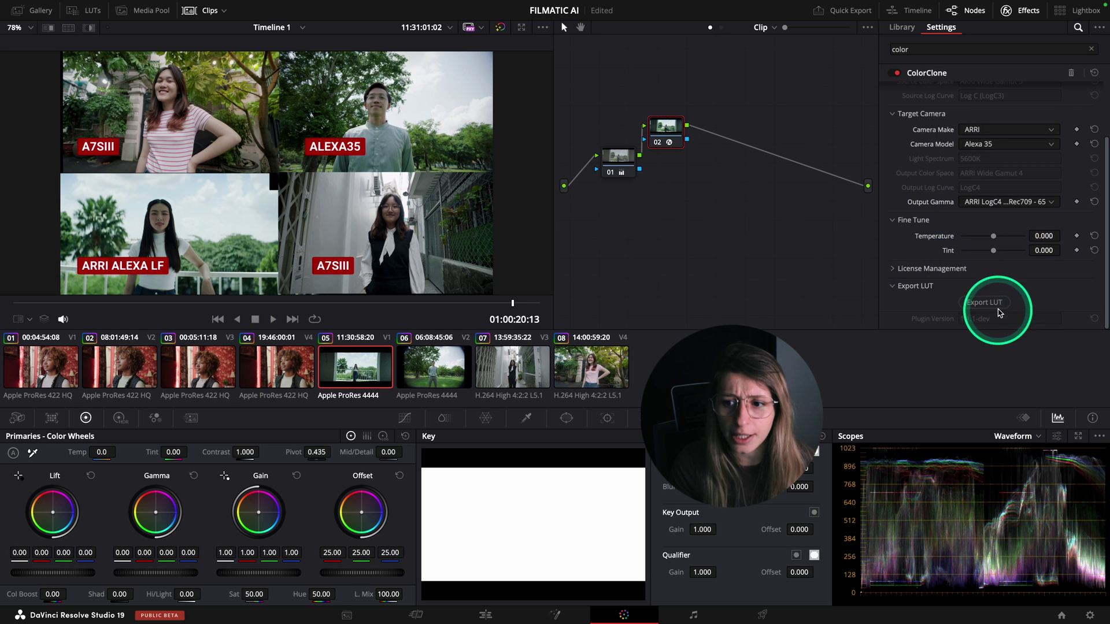
{"action": "left_click", "coordinate": [1048, 252]}
{"action": "mouse_move", "coordinate": [1048, 253]}
{"action": "left_mouse_down"}
{"action": "mouse_move", "coordinate": [983, 250]}
{"action": "mouse_move", "coordinate": [1067, 253]}
{"action": "left_mouse_up"}
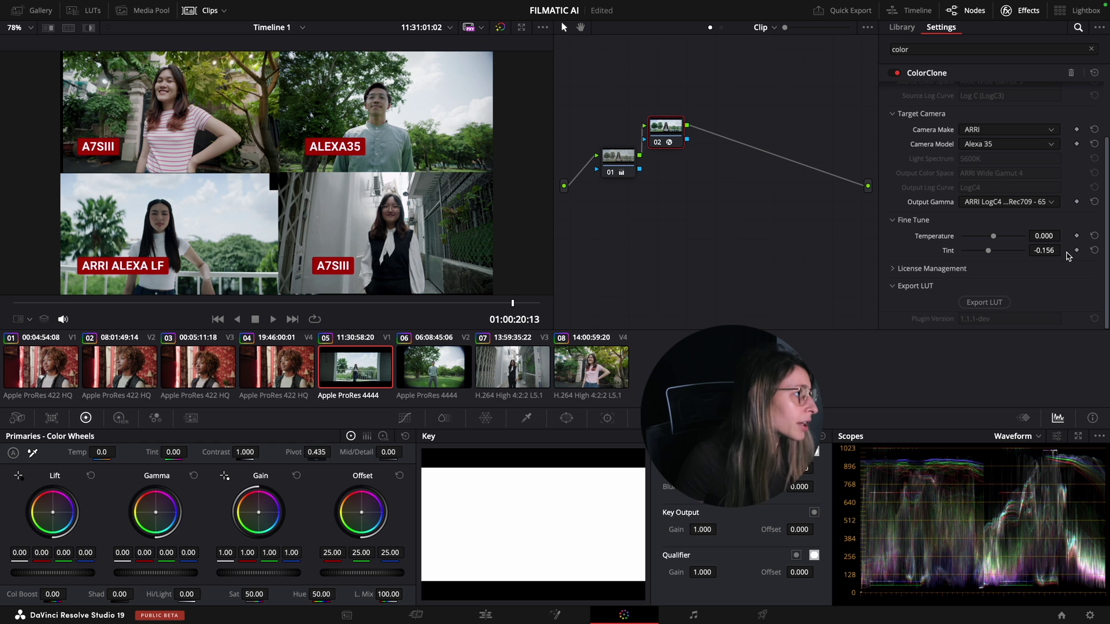
{"action": "left_click_drag", "start_coordinate": [1069, 256], "coordinate": [1046, 250]}
{"action": "left_click", "coordinate": [1064, 250]}
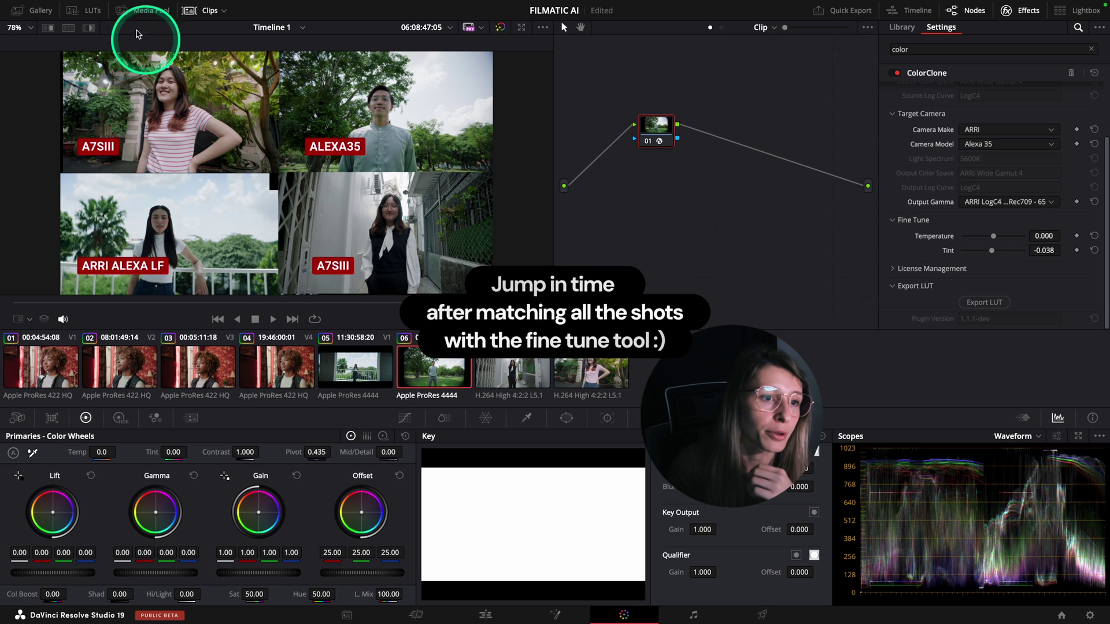
Grab a still of the matched split-screen frame into the Stills 4 album, and close the gallery
{"action": "left_click", "coordinate": [34, 10]}
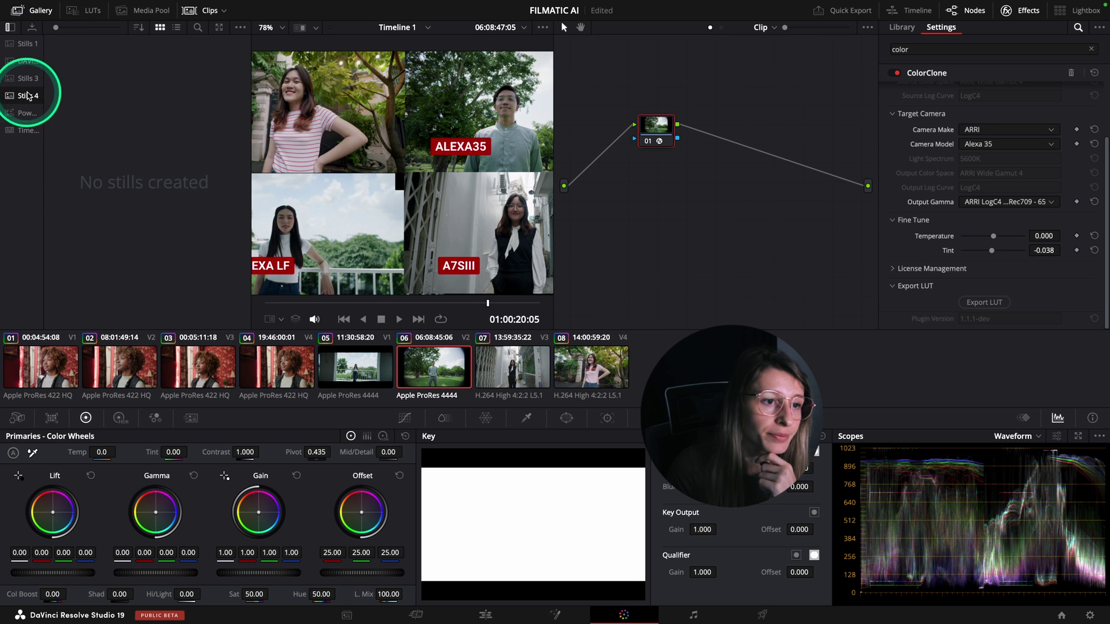
{"action": "right_click", "coordinate": [345, 164]}
{"action": "left_click", "coordinate": [382, 168]}
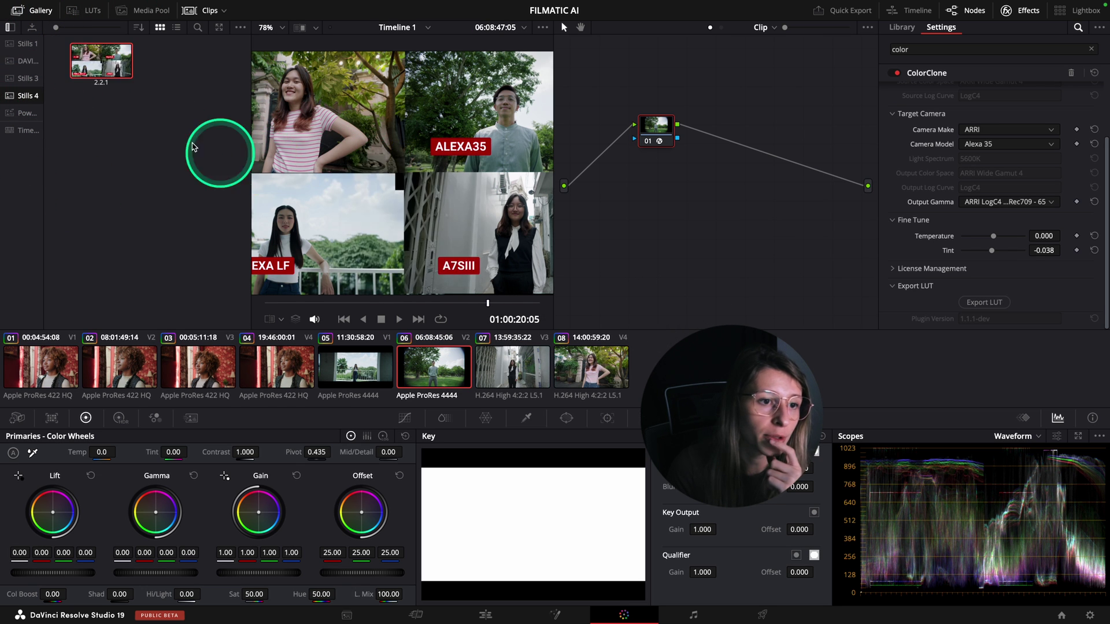
{"action": "left_click", "coordinate": [43, 10]}
Label clip 06's ColorClone node COLOR CLONE
{"action": "right_click", "coordinate": [669, 142]}
{"action": "left_click", "coordinate": [700, 148]}
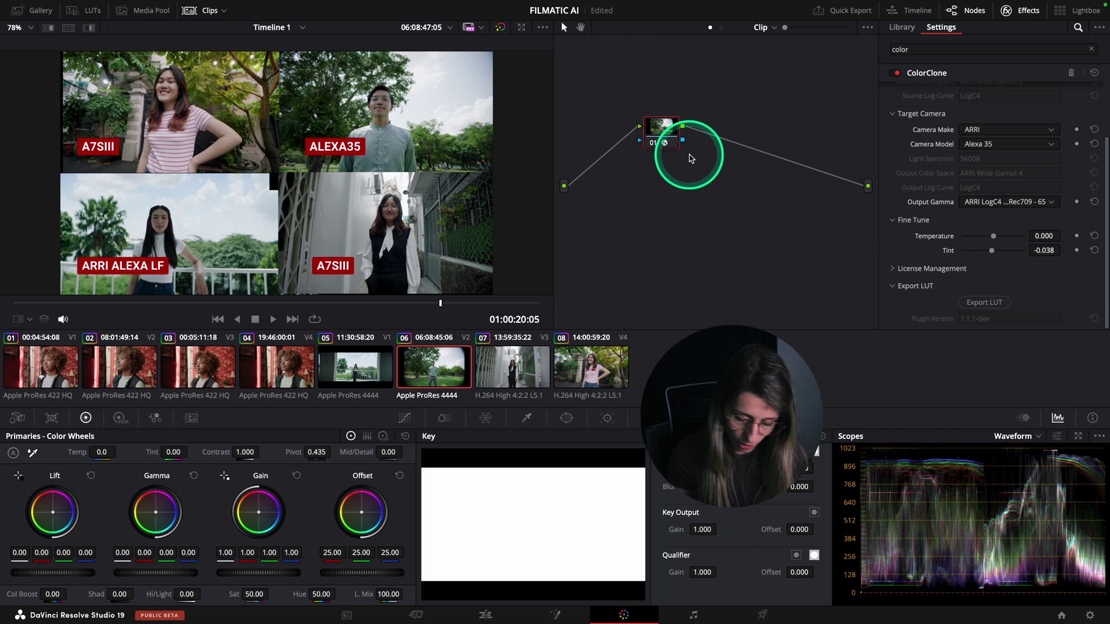
{"action": "type", "text": "COLOR CLONE"}
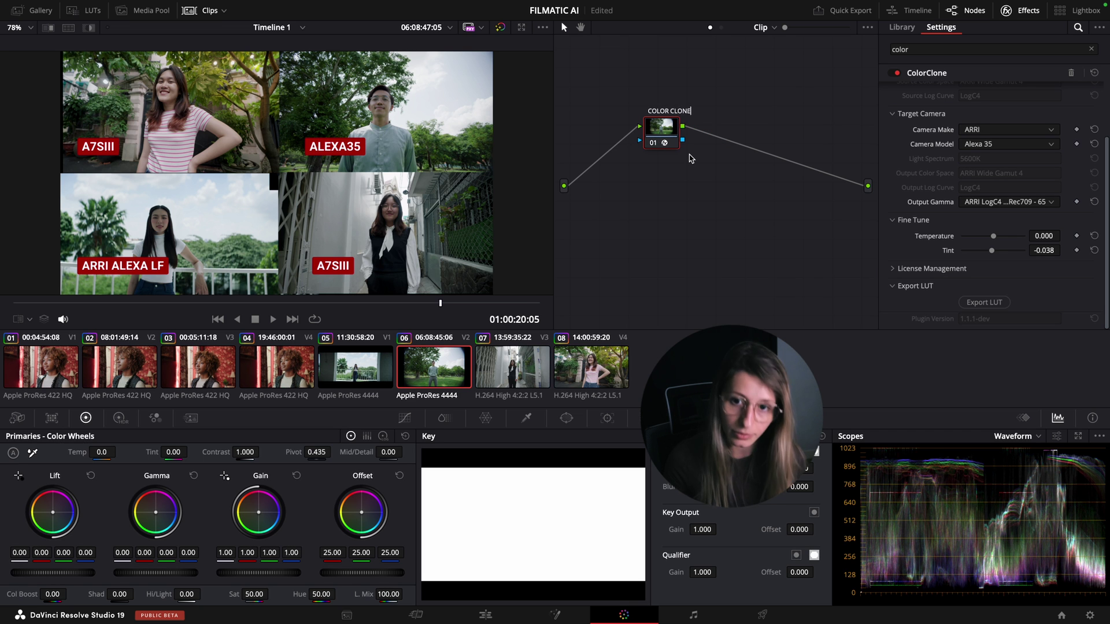
{"action": "left_click", "coordinate": [787, 223]}
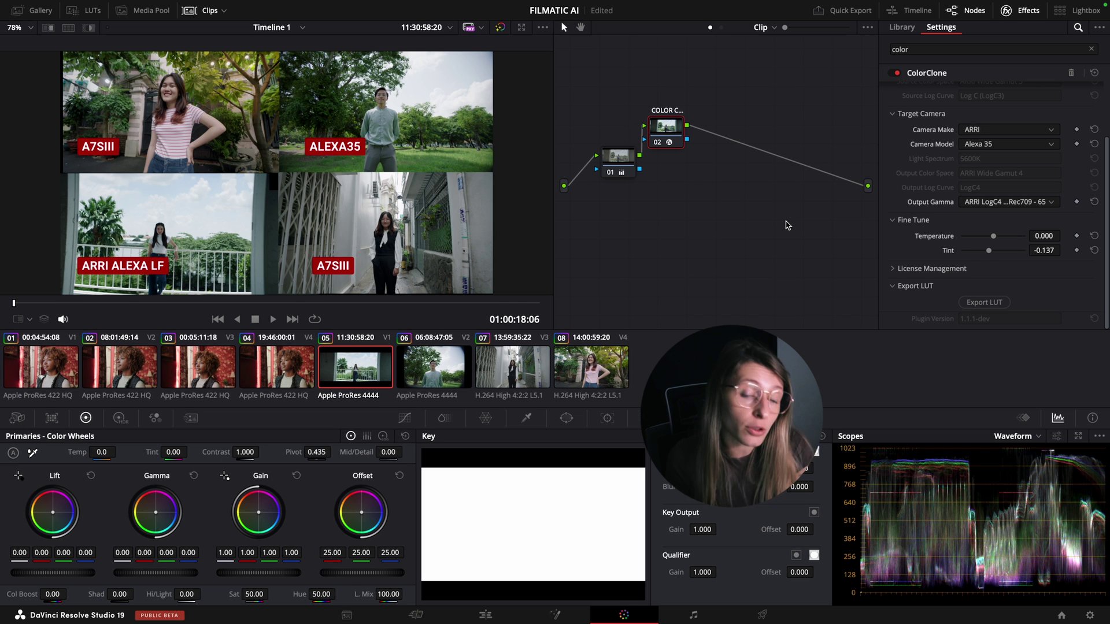
Replace clip 05's COLOR CLONE node with an empty serial node after node 01
{"action": "left_click_drag", "start_coordinate": [666, 130], "coordinate": [698, 155]}
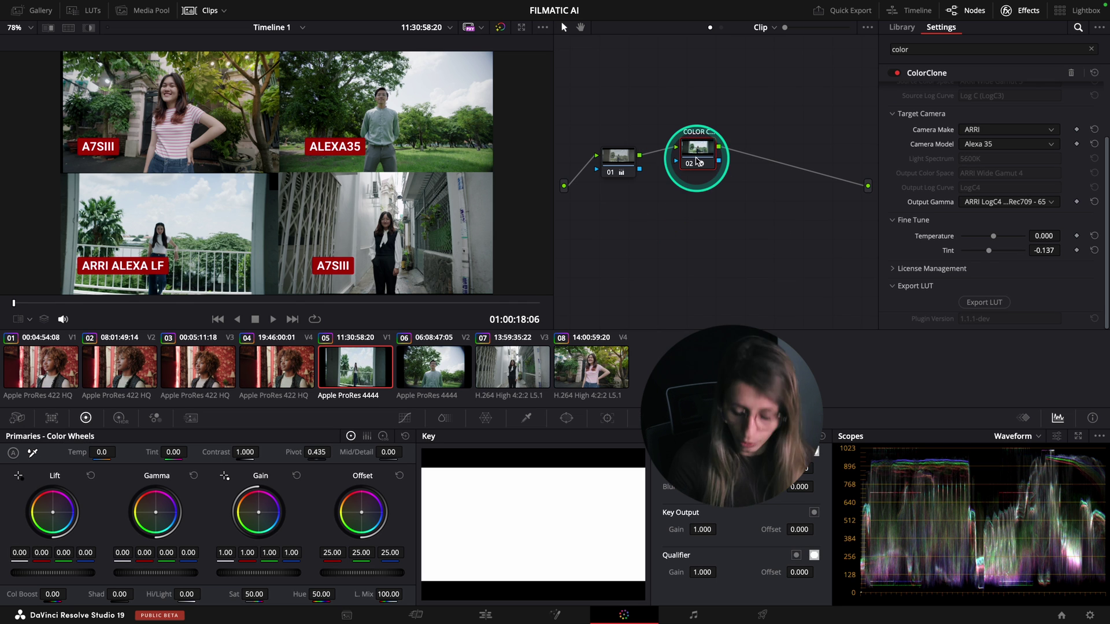
{"action": "key", "text": "Delete"}
{"action": "left_click", "coordinate": [645, 161]}
{"action": "key", "text": "alt+s"}
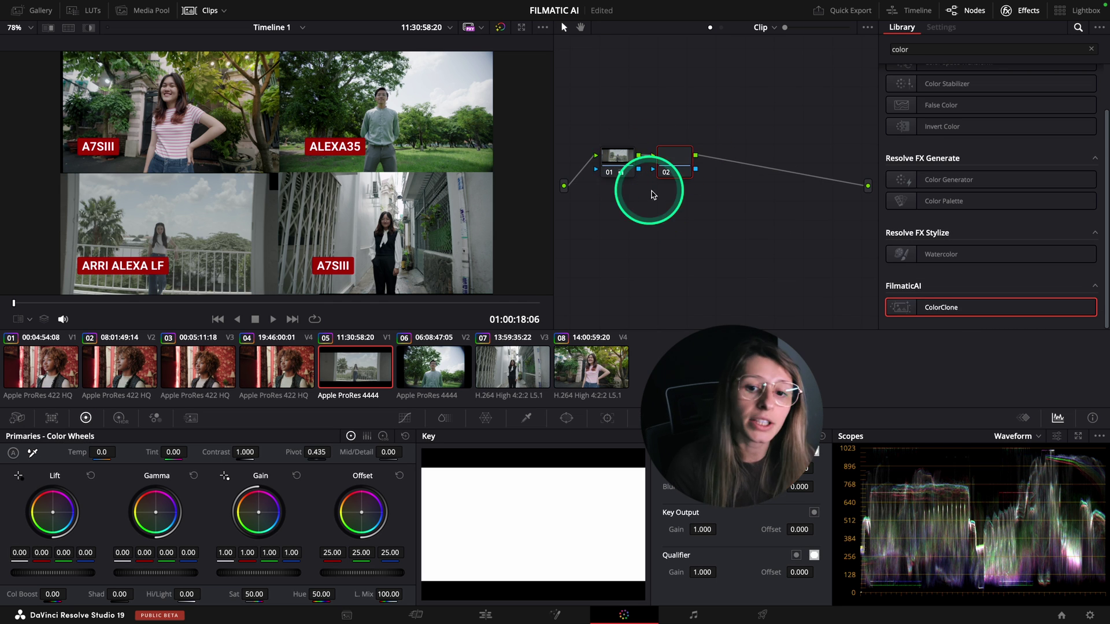
Apply the Color Space Transform effect to clip 05's node 02 and label the node CST
{"action": "left_click", "coordinate": [996, 282]}
{"action": "scroll", "coordinate": [919, 107], "scroll_direction": "up", "scroll_amount": 2}
{"action": "left_click_drag", "start_coordinate": [983, 116], "coordinate": [686, 167]}
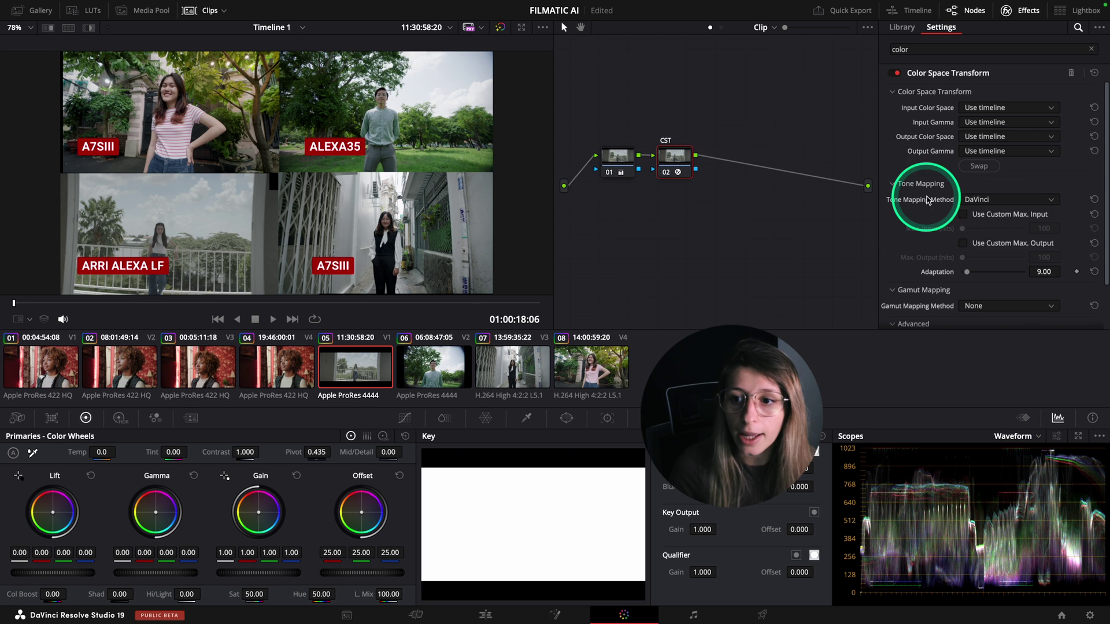
Set the CST node to convert from ARRI Wide Gamut 3 / ARRI LogC3 to ARRI Wide Gamut 4 / ARRI LogC4
{"action": "left_click", "coordinate": [1002, 108]}
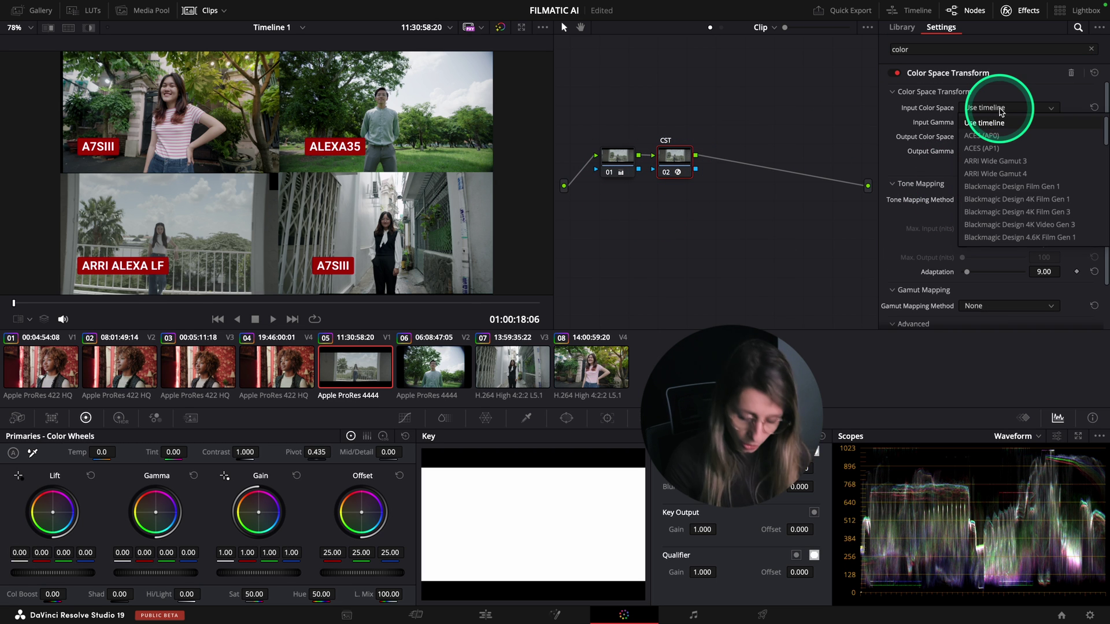
{"action": "left_click", "coordinate": [996, 161]}
{"action": "left_click", "coordinate": [987, 123]}
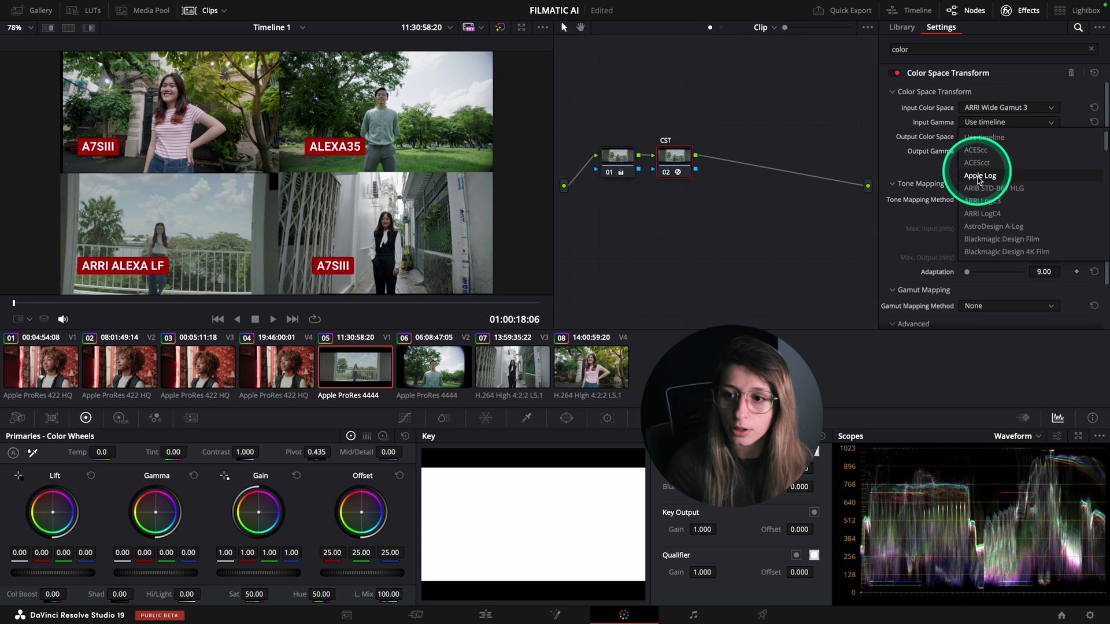
{"action": "left_click", "coordinate": [986, 201]}
{"action": "left_click", "coordinate": [999, 137]}
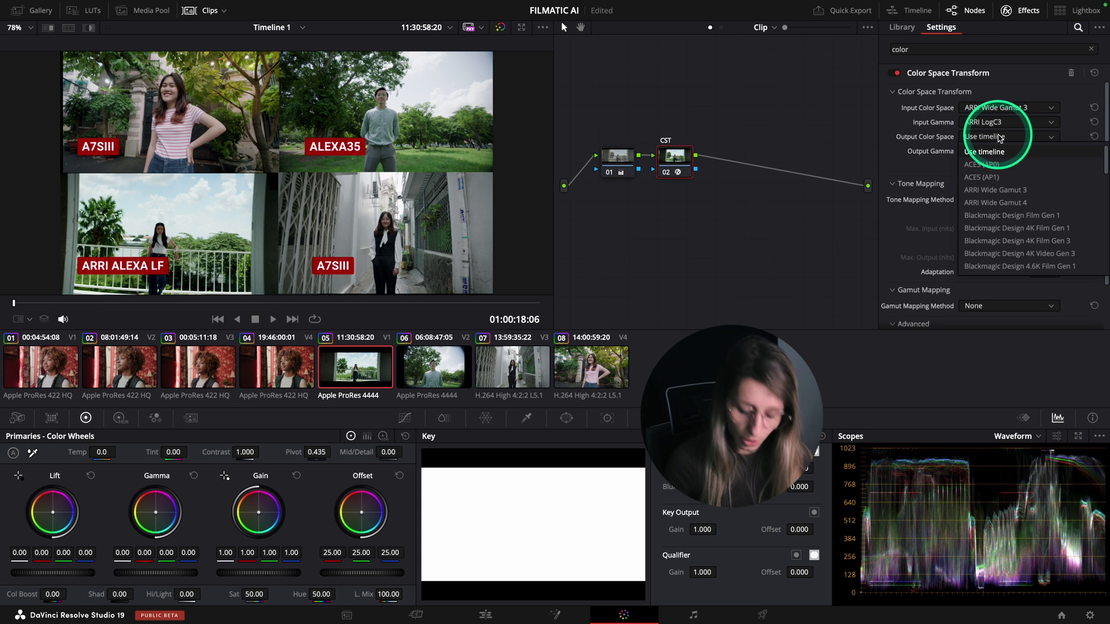
{"action": "left_click", "coordinate": [995, 202]}
{"action": "left_click", "coordinate": [995, 152]}
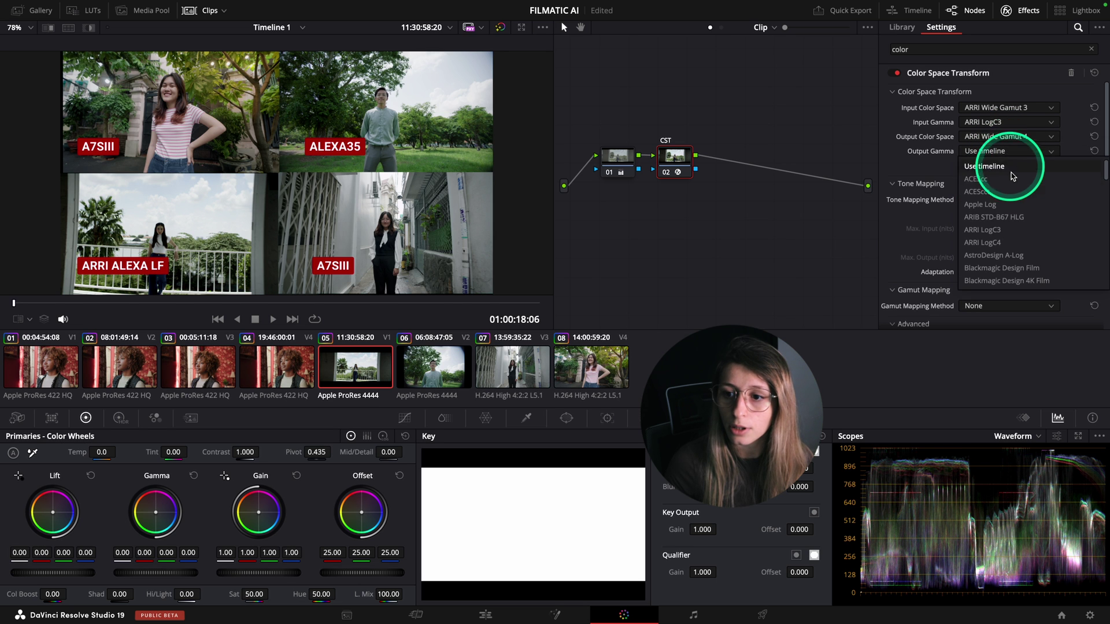
{"action": "left_click", "coordinate": [983, 243]}
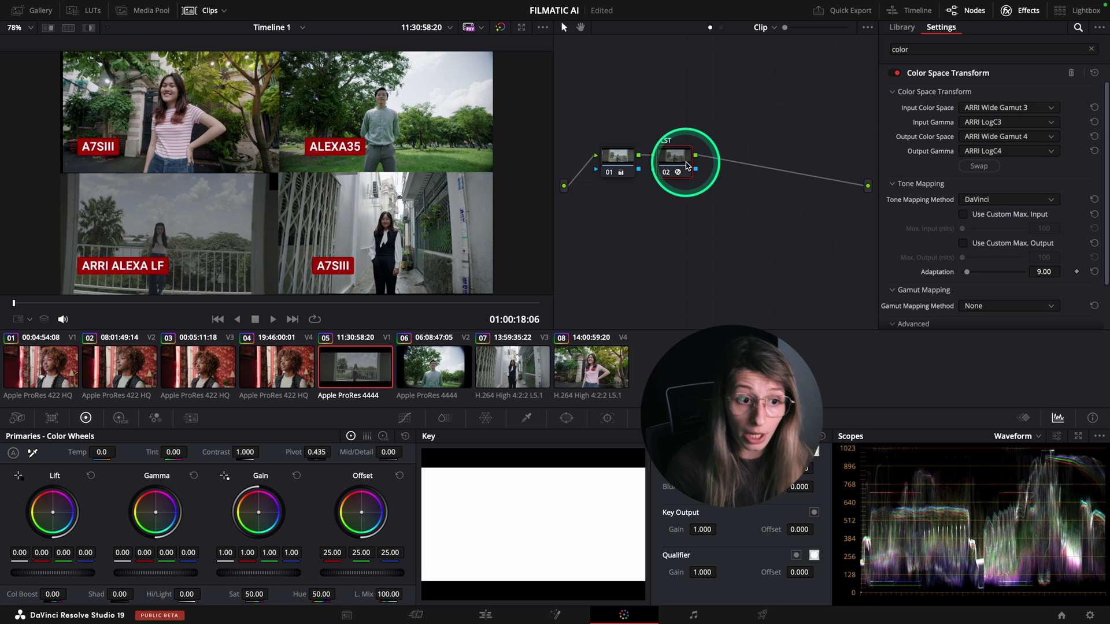
Add a CST OUT node after CST with a Color Space Transform taking ARRI Wide Gamut 4 and ARRI LogC4 as input
{"action": "key", "text": "alt+s"}
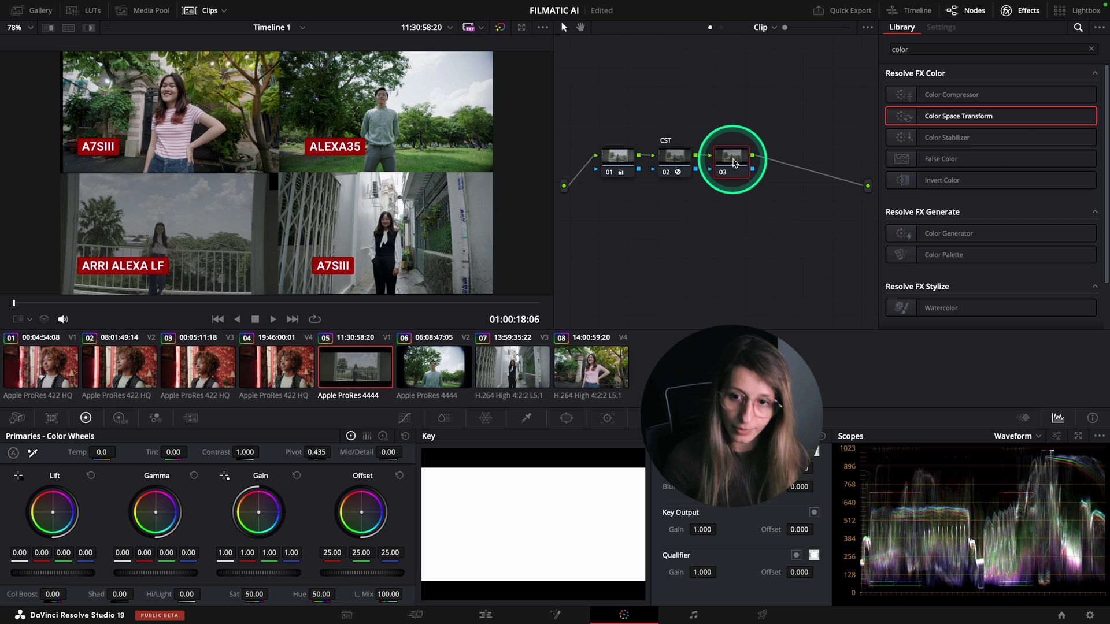
{"action": "left_click_drag", "start_coordinate": [733, 163], "coordinate": [735, 162]}
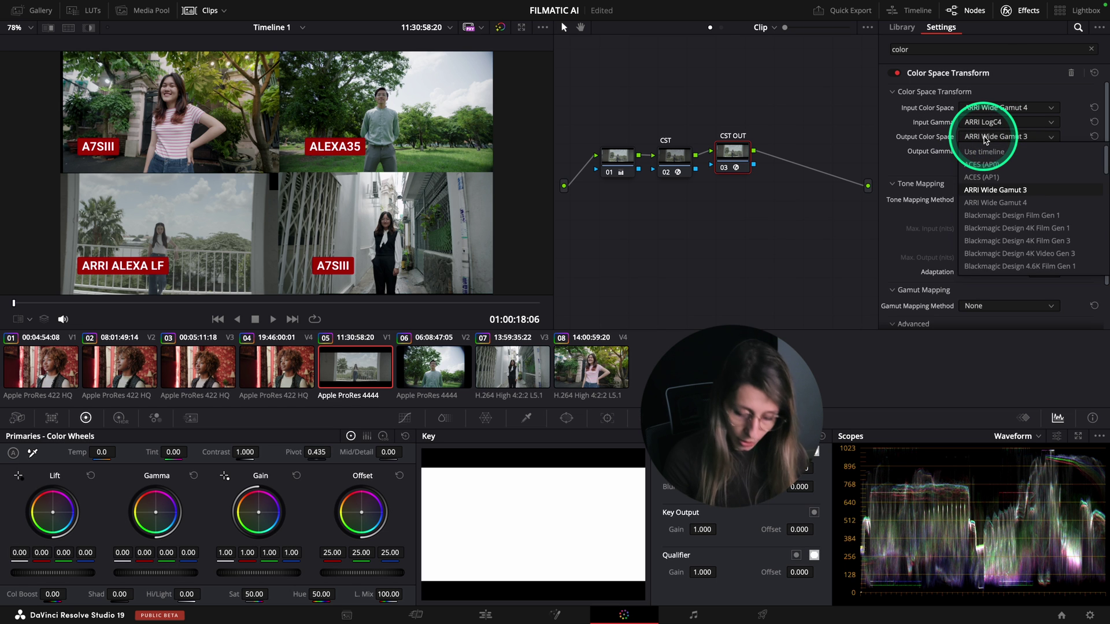
Set the CST OUT node's output color space to Rec.709 and its output gamma to Gamma 2.4, and scrub through the result
{"action": "scroll", "coordinate": [985, 202], "scroll_direction": "down", "scroll_amount": 10}
{"action": "left_click", "coordinate": [974, 258]}
{"action": "left_click", "coordinate": [1000, 151]}
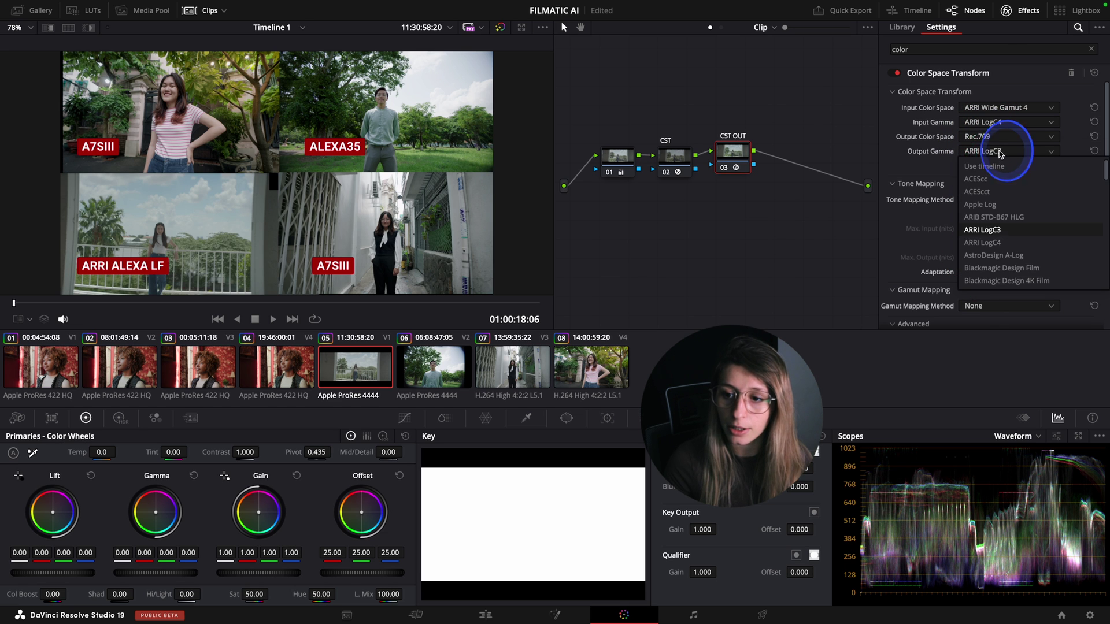
{"action": "left_click", "coordinate": [1001, 181]}
{"action": "scroll", "coordinate": [1000, 223], "scroll_direction": "down", "scroll_amount": 3}
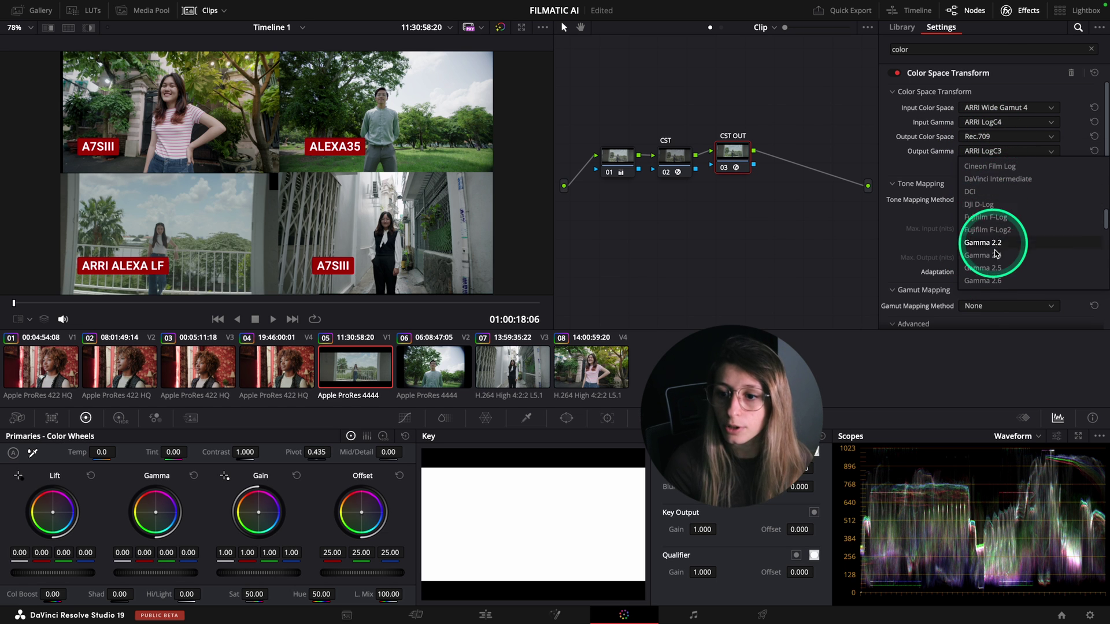
{"action": "left_click", "coordinate": [996, 255]}
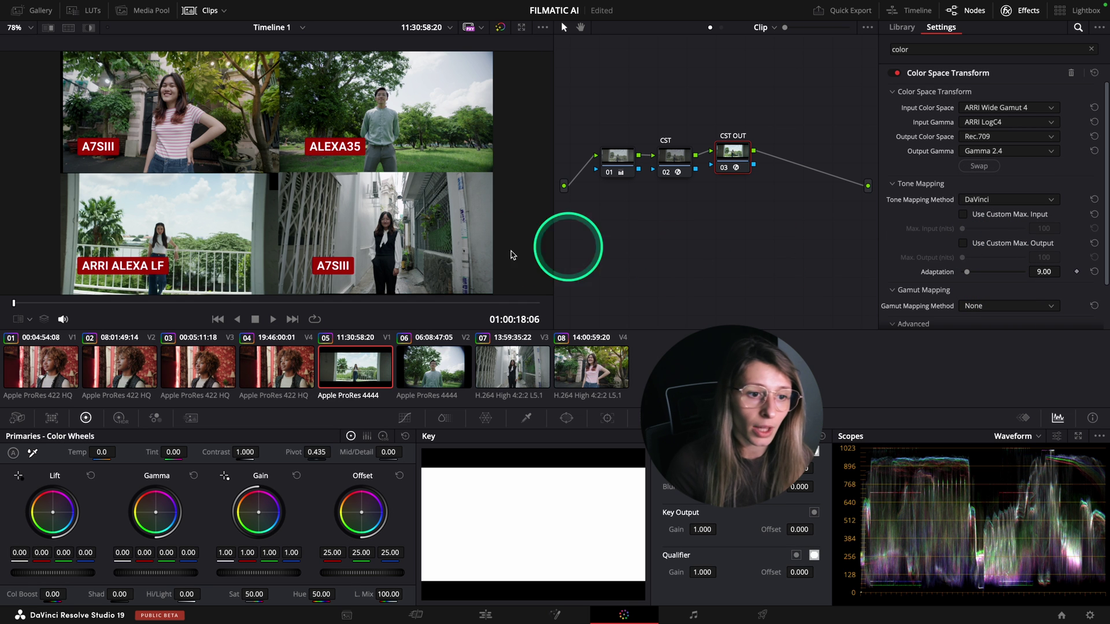
{"action": "left_click_drag", "start_coordinate": [135, 305], "coordinate": [0, 312]}
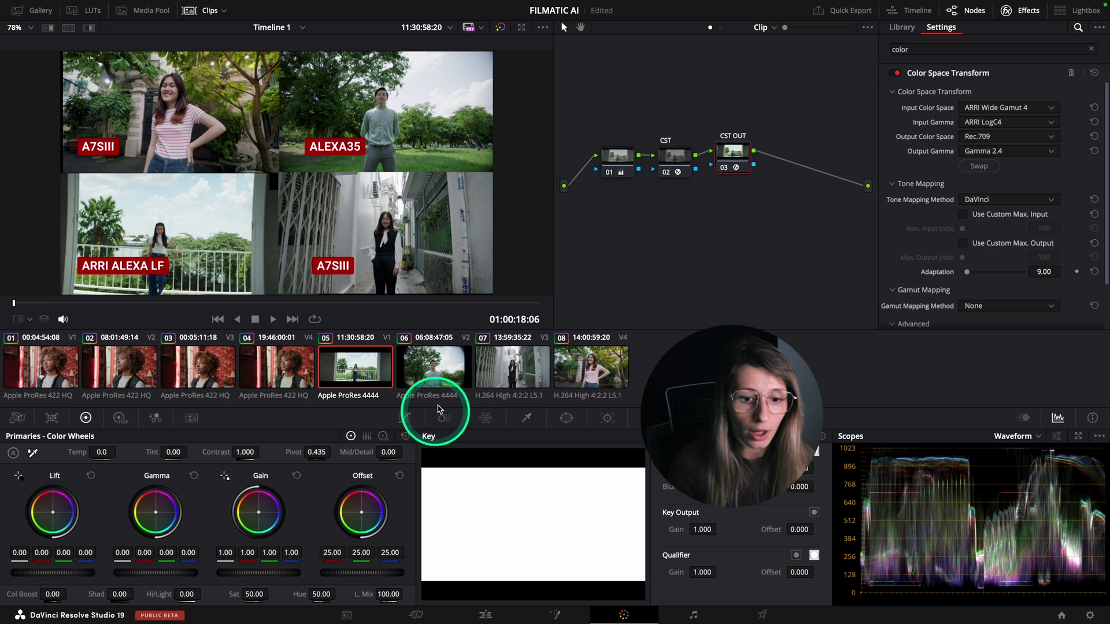
Compare the grades on clips 05, 06 and 08, scrubbing through the four-camera view
{"action": "left_click", "coordinate": [406, 386]}
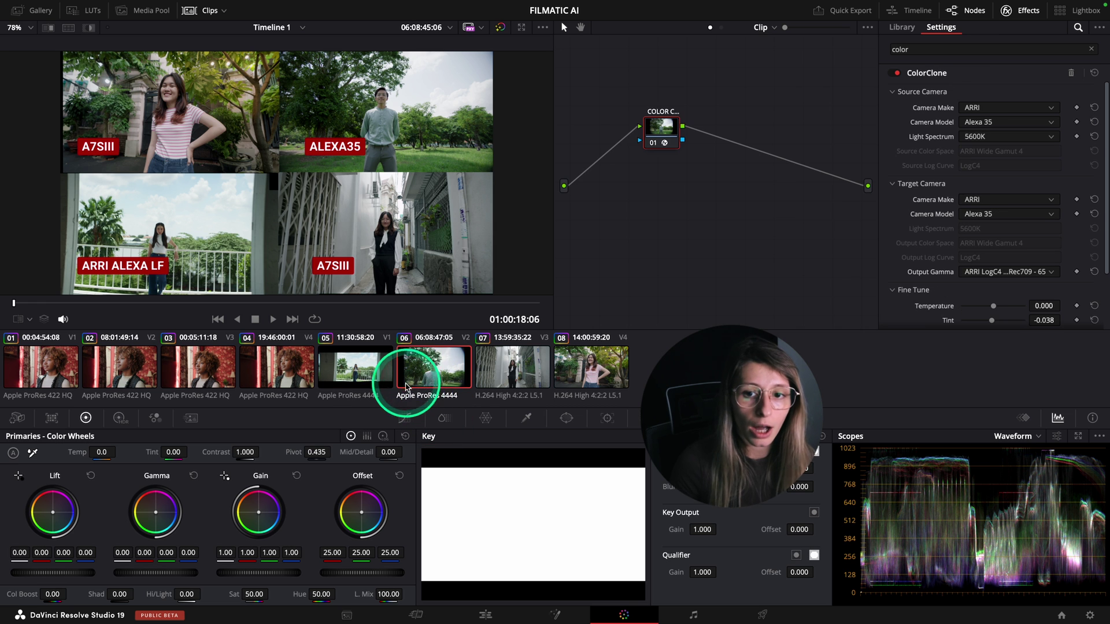
{"action": "left_click", "coordinate": [377, 377]}
{"action": "left_click", "coordinate": [694, 161]}
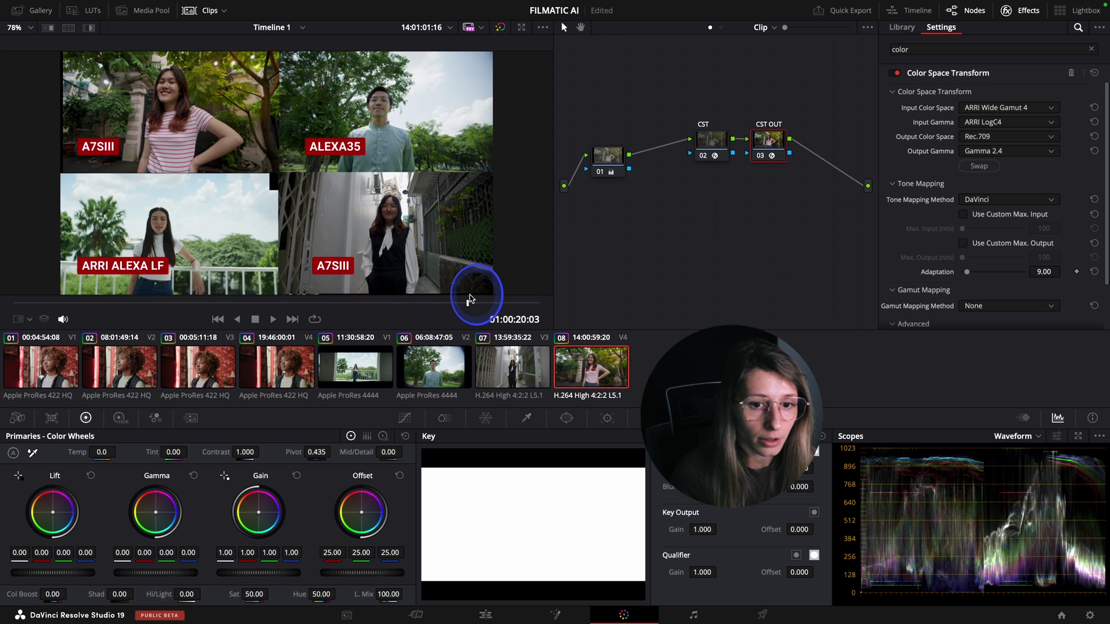
{"action": "left_click", "coordinate": [103, 302]}
{"action": "left_click", "coordinate": [126, 115]}
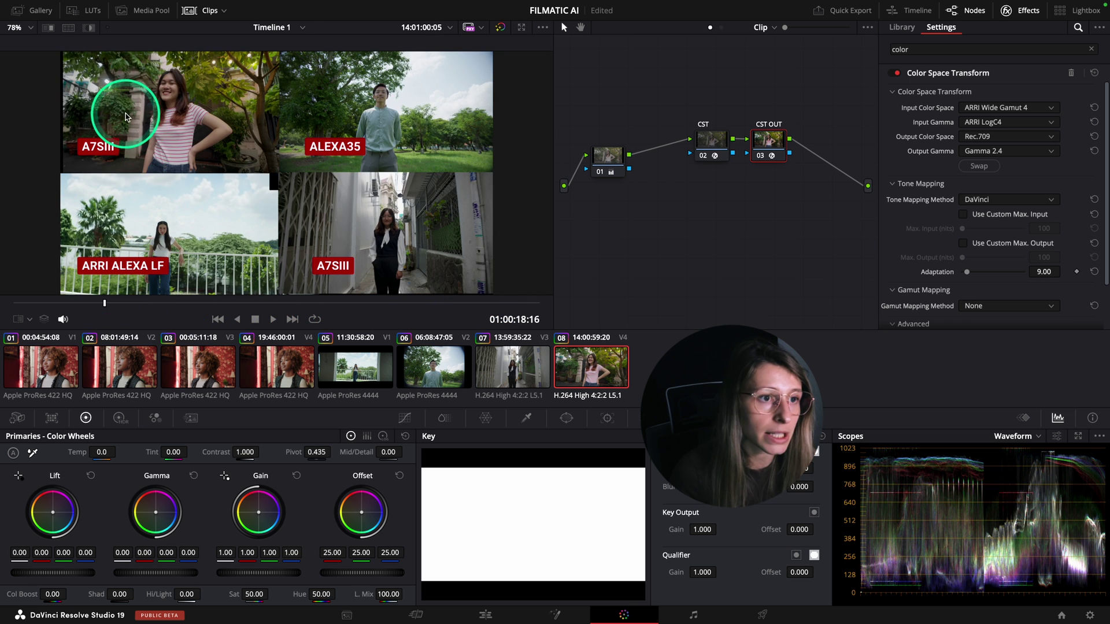
Open the still saved in the Stills 4 gallery and compare the four-camera view full screen
{"action": "left_click", "coordinate": [47, 13]}
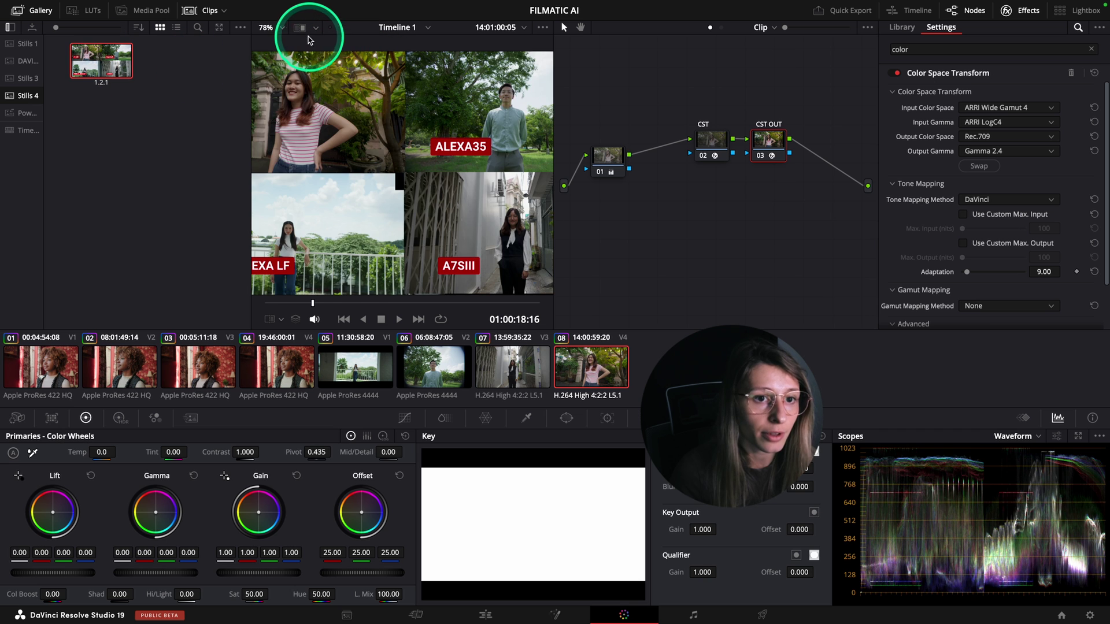
{"action": "left_click", "coordinate": [154, 77]}
{"action": "key", "text": "ctrl+f"}
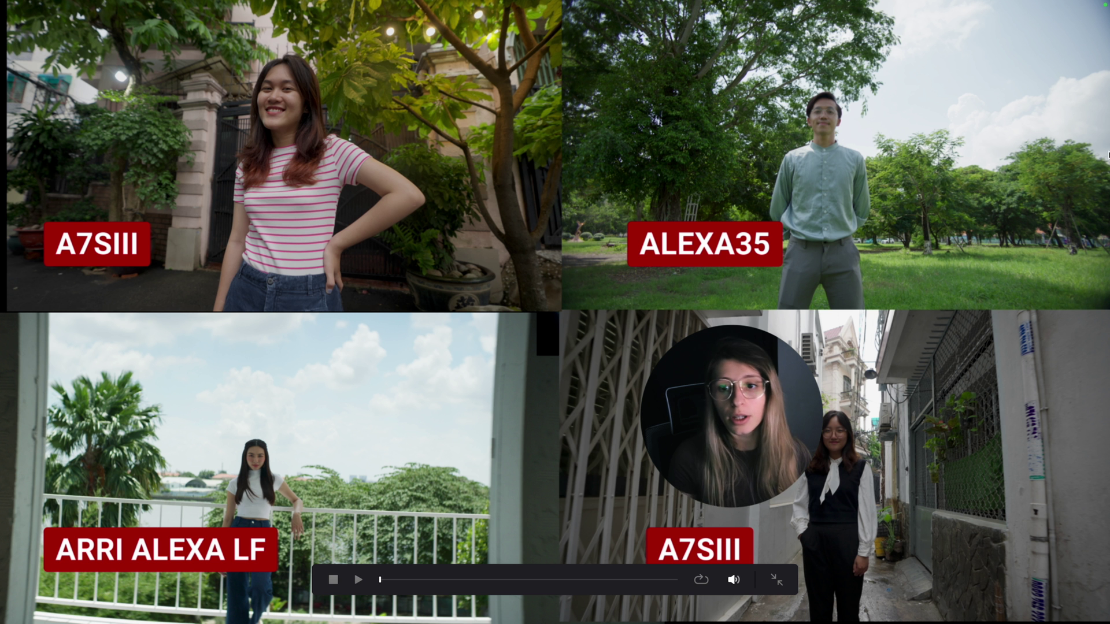
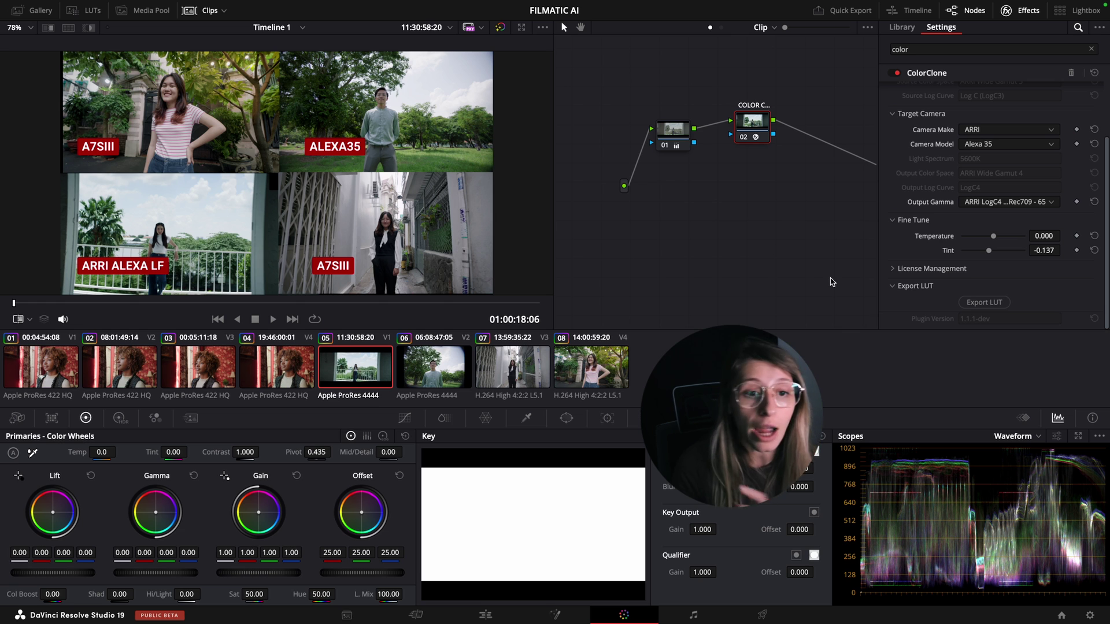
Set the output gamma of clip 05's ColorClone node to LogC4
{"action": "scroll", "coordinate": [983, 220], "scroll_direction": "up", "scroll_amount": 1}
{"action": "left_click", "coordinate": [1026, 237]}
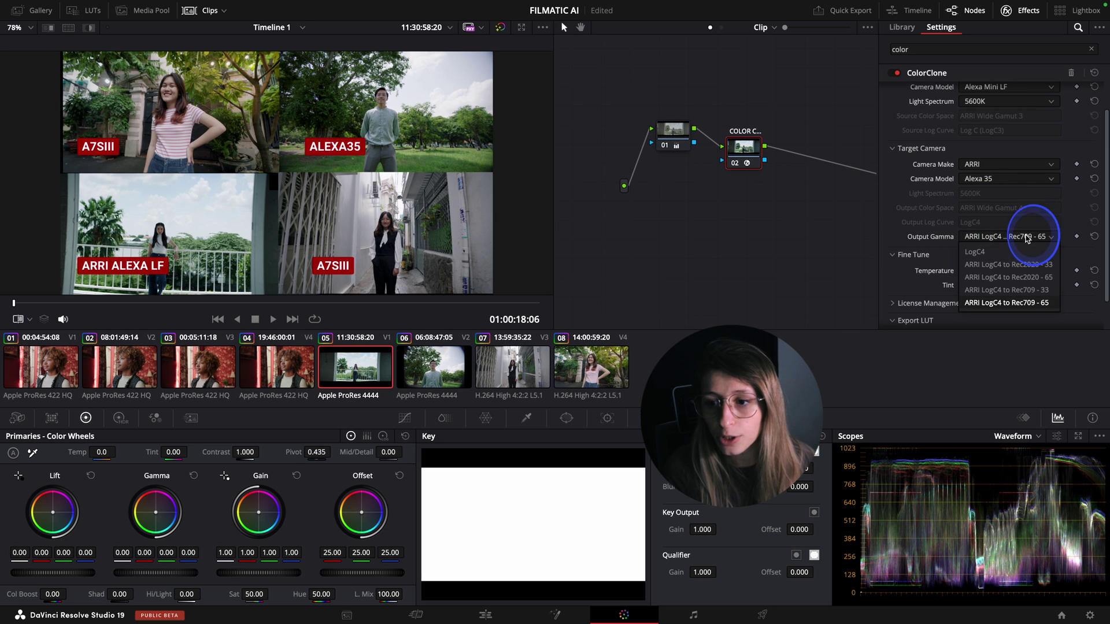
{"action": "left_click", "coordinate": [976, 253]}
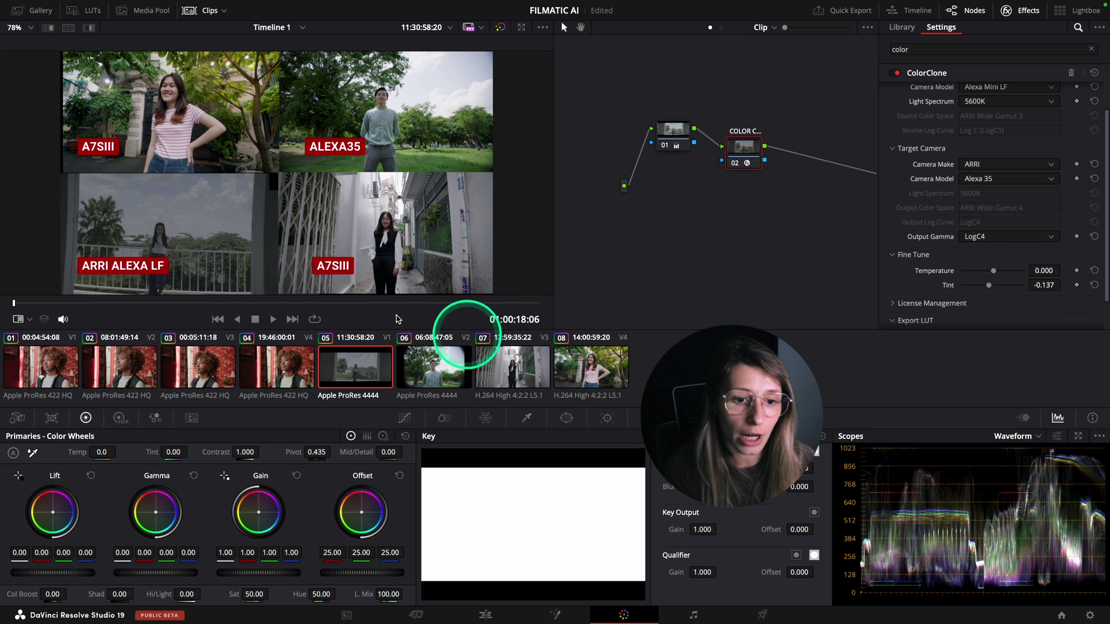
Add a node after ColorClone with a Color Space Transform taking ARRI Wide Gamut 4 and ARRI LogC4 as input
{"action": "key", "text": "alt+s"}
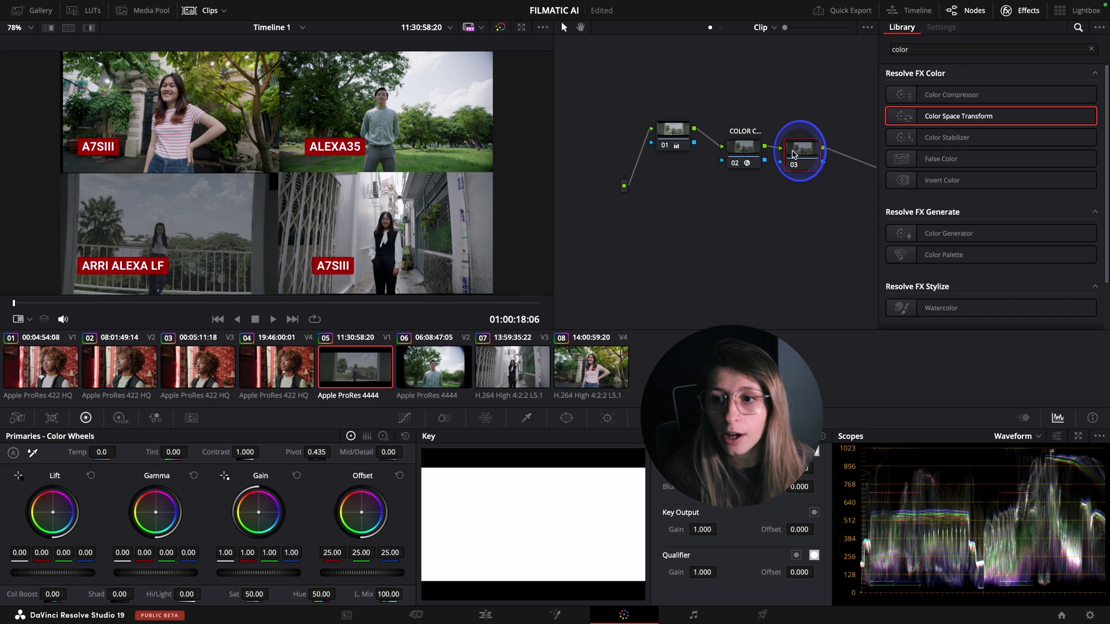
{"action": "left_click_drag", "start_coordinate": [940, 117], "coordinate": [805, 162]}
{"action": "left_click", "coordinate": [988, 107]}
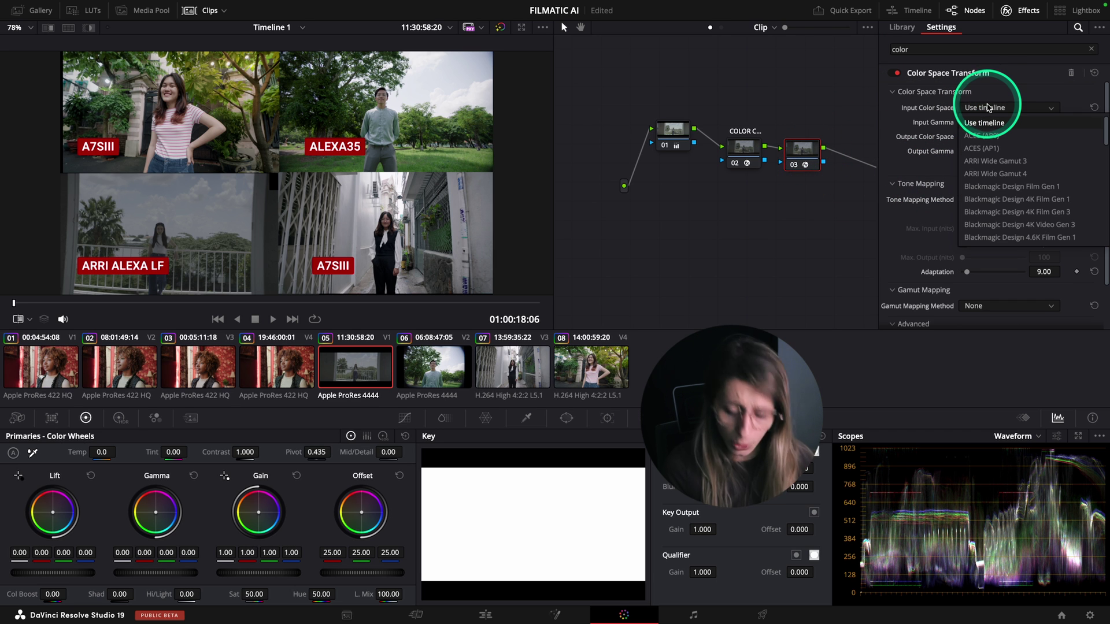
{"action": "left_click", "coordinate": [988, 173]}
{"action": "left_click", "coordinate": [987, 122]}
{"action": "left_click", "coordinate": [989, 213]}
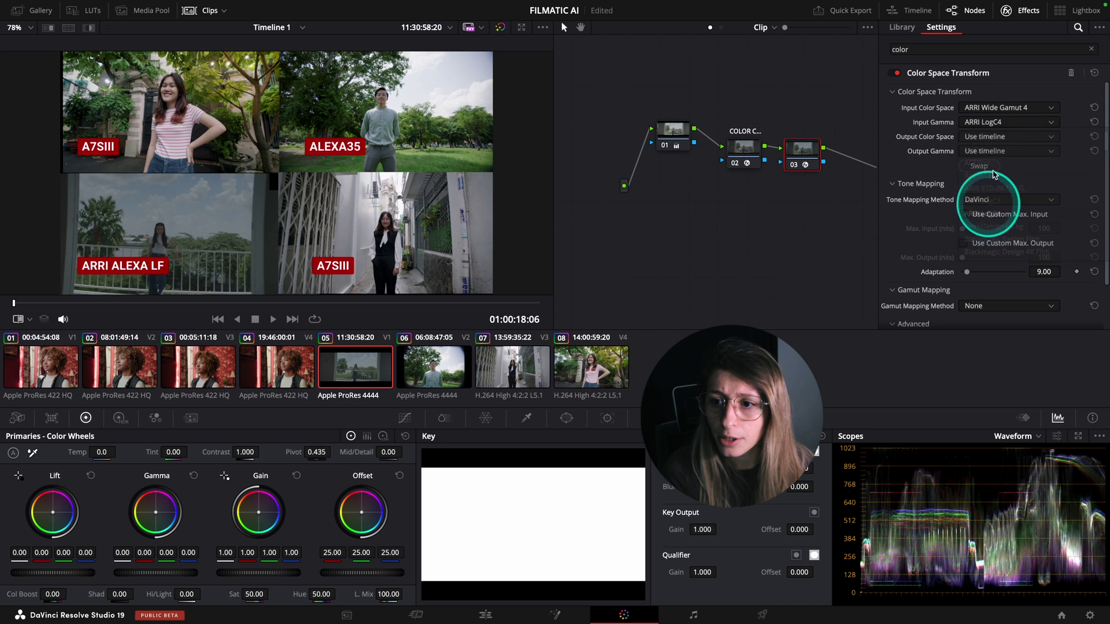
Set the transform's output to Rec.709 color space with Cineon Film Log gamma and its tone mapping method to None
{"action": "left_click", "coordinate": [996, 137]}
{"action": "scroll", "coordinate": [997, 173], "scroll_direction": "down", "scroll_amount": 10}
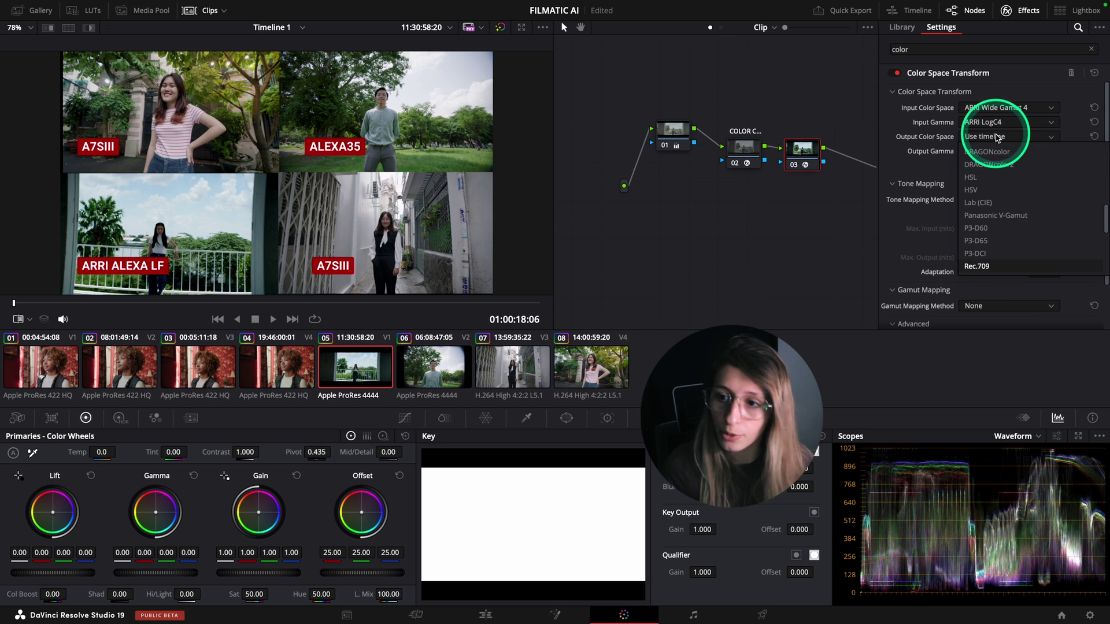
{"action": "left_click", "coordinate": [990, 265]}
{"action": "left_click", "coordinate": [1003, 151]}
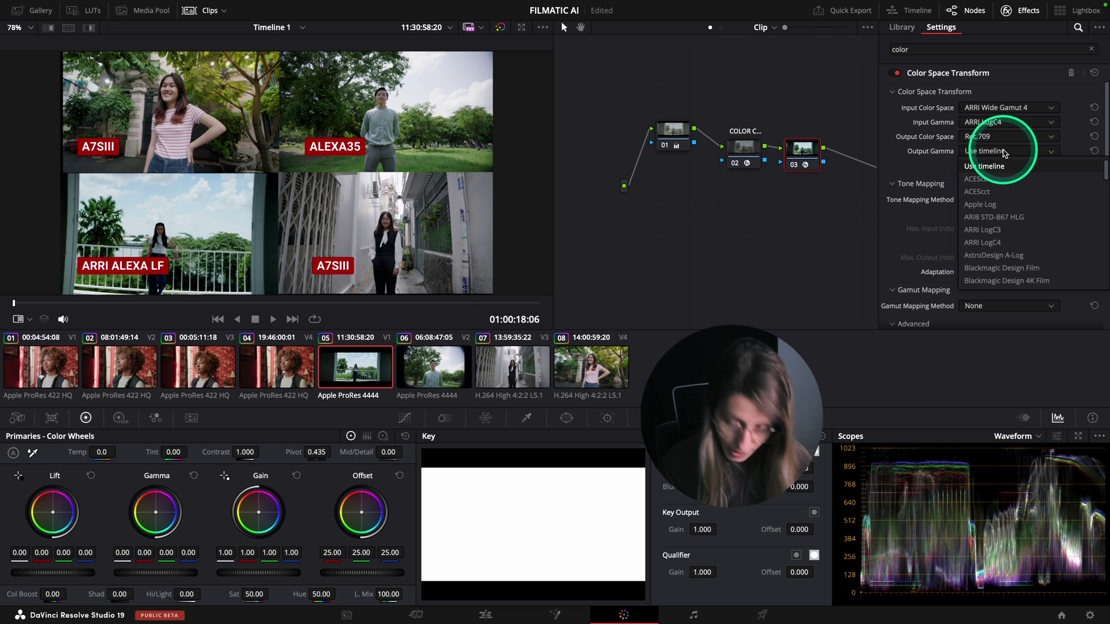
{"action": "scroll", "coordinate": [991, 232], "scroll_direction": "down", "scroll_amount": 5}
{"action": "left_click", "coordinate": [978, 280]}
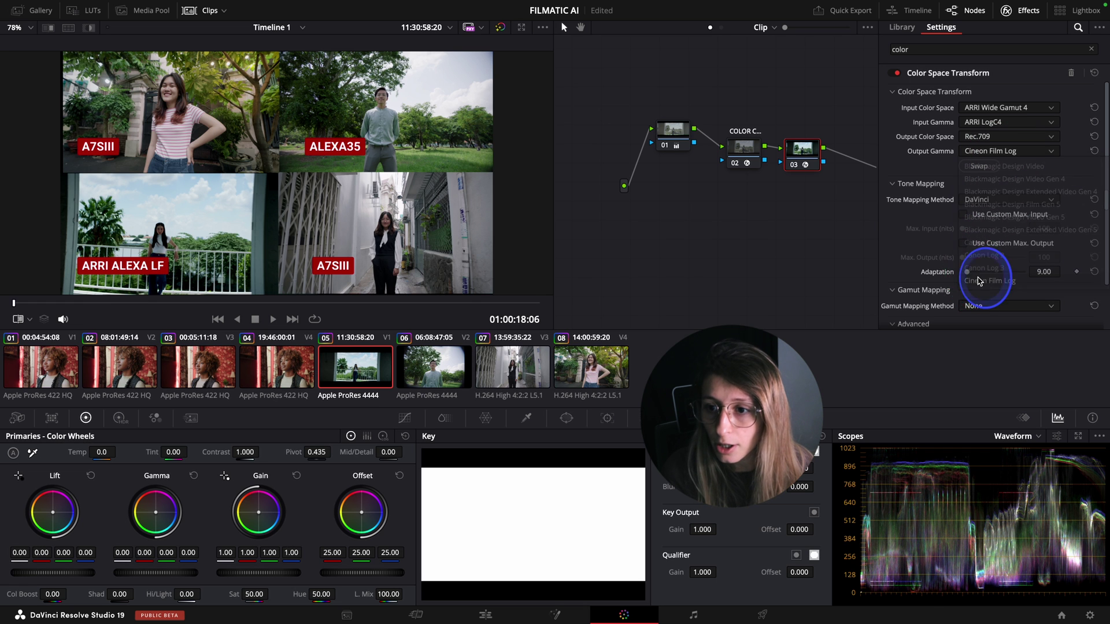
{"action": "left_click", "coordinate": [983, 200]}
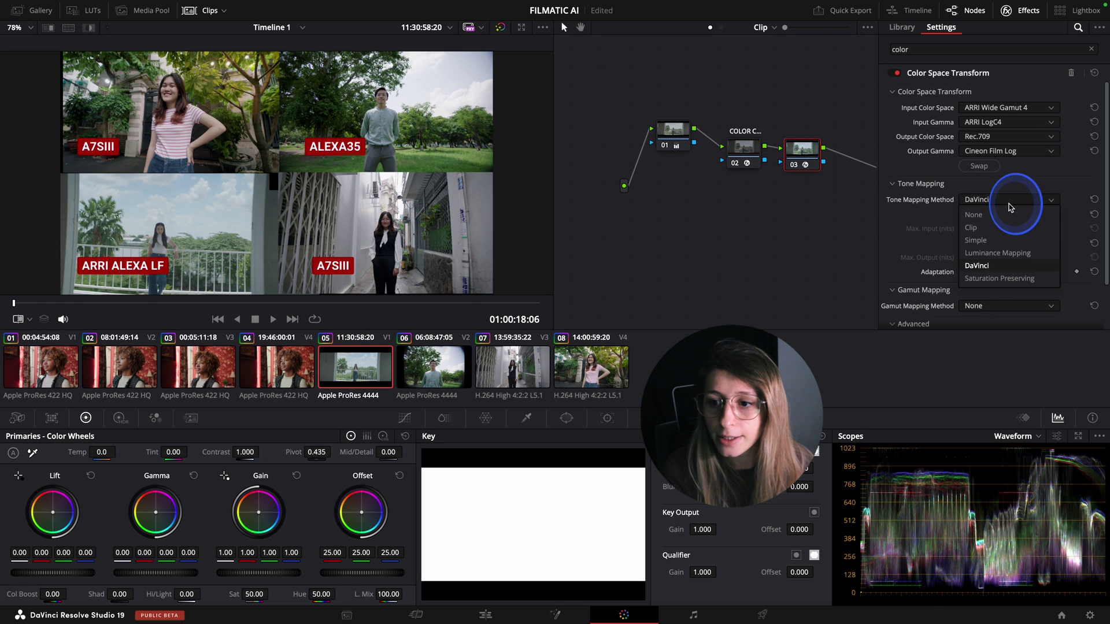
{"action": "left_click", "coordinate": [977, 215]}
Label the transform node CINEON and add a node after it with the Rec709 Fujifilm 3513DI D65 film look LUT
{"action": "key", "text": "alt+s"}
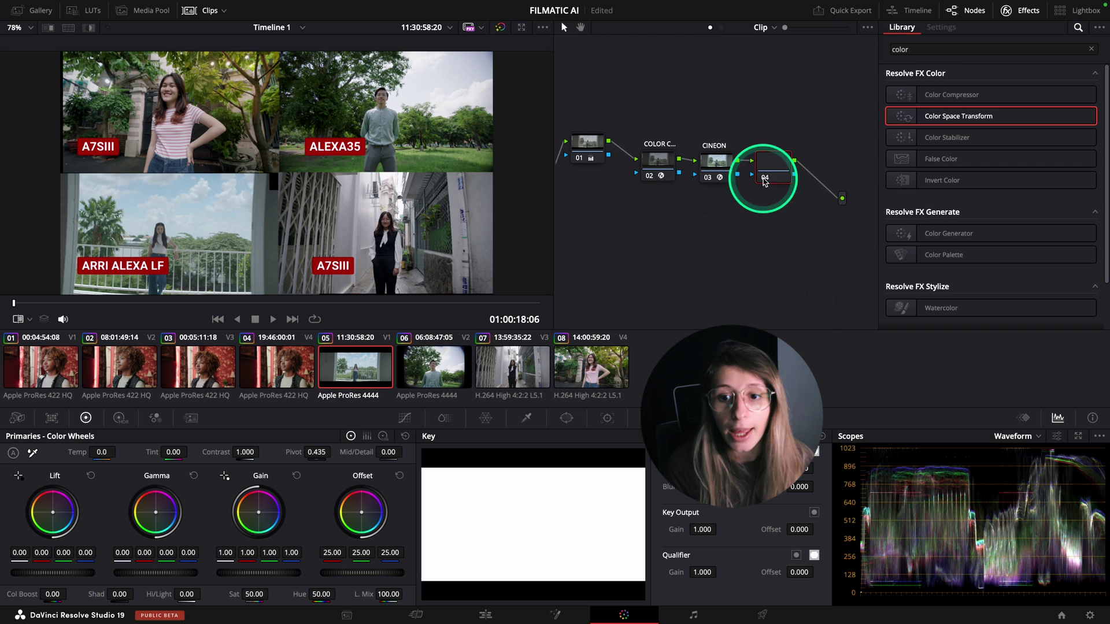
{"action": "left_click", "coordinate": [95, 9]}
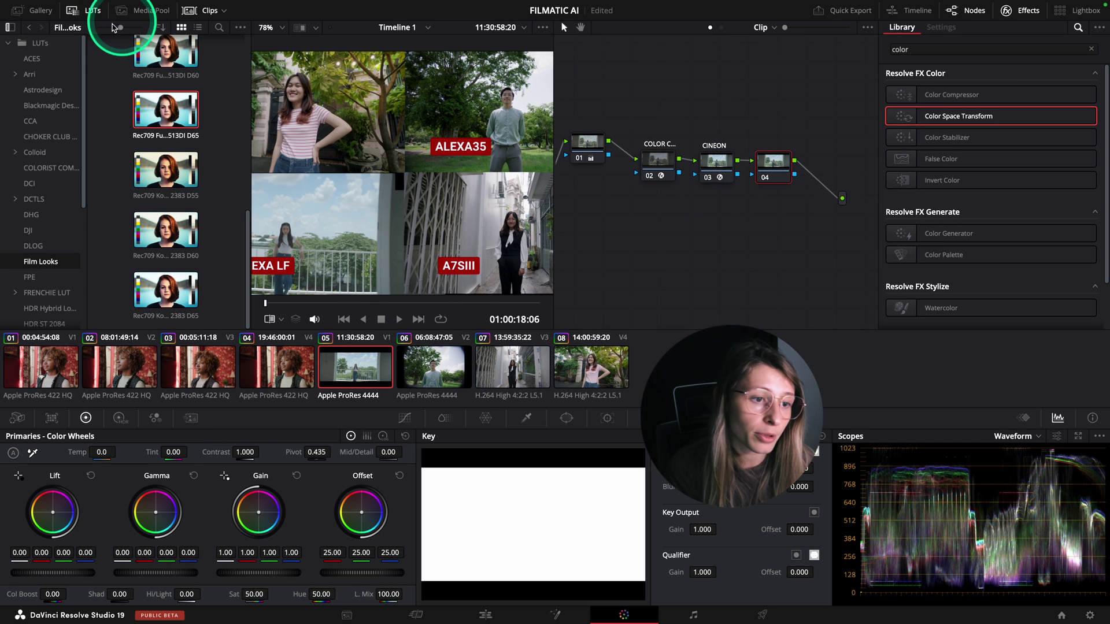
{"action": "scroll", "coordinate": [122, 255], "scroll_direction": "down", "scroll_amount": 1}
{"action": "scroll", "coordinate": [119, 249], "scroll_direction": "up", "scroll_amount": 8}
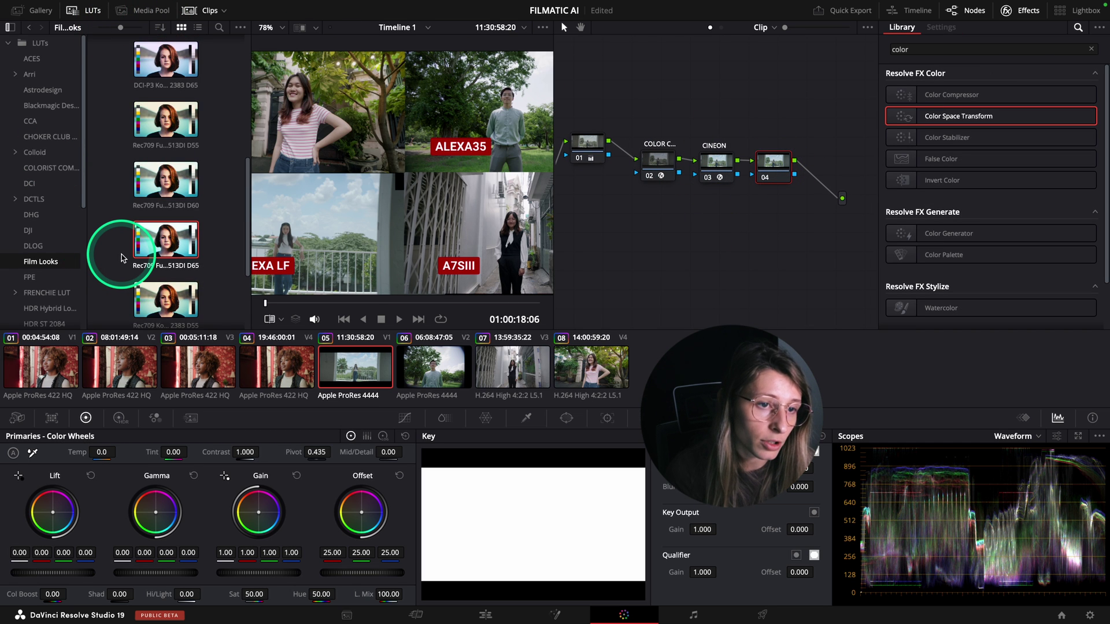
{"action": "scroll", "coordinate": [127, 258], "scroll_direction": "down", "scroll_amount": 6}
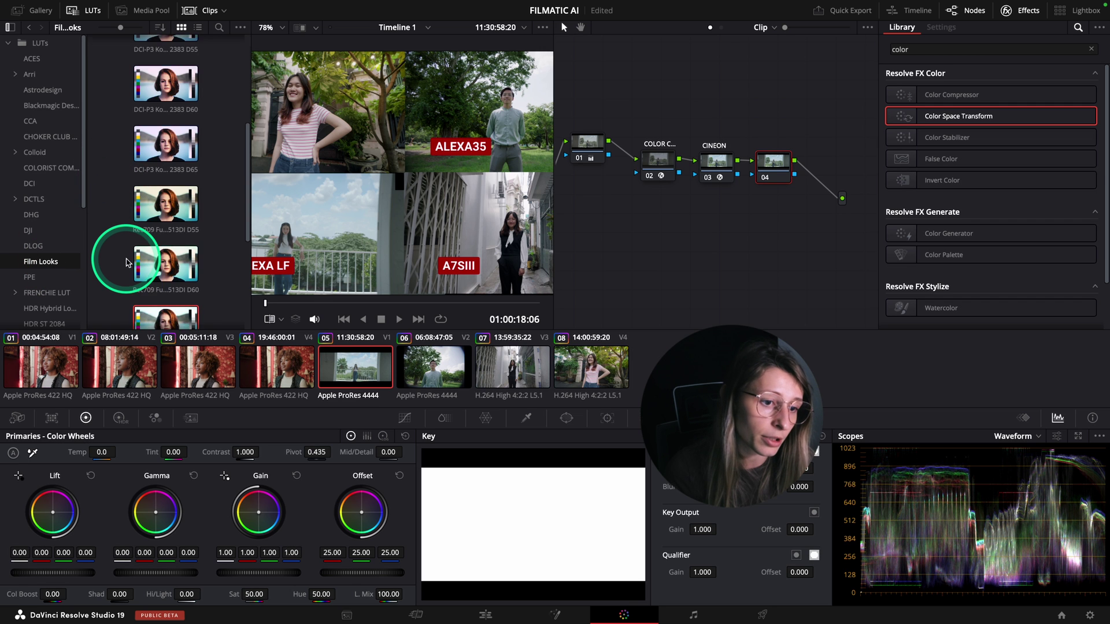
{"action": "scroll", "coordinate": [126, 261], "scroll_direction": "down", "scroll_amount": 1}
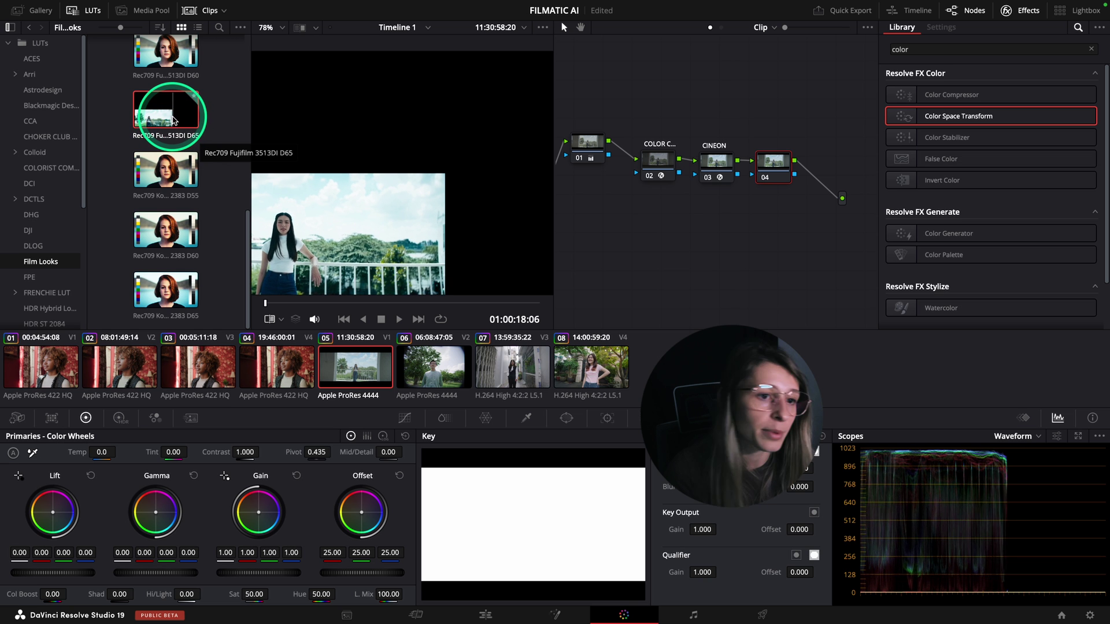
{"action": "double_click", "coordinate": [173, 119]}
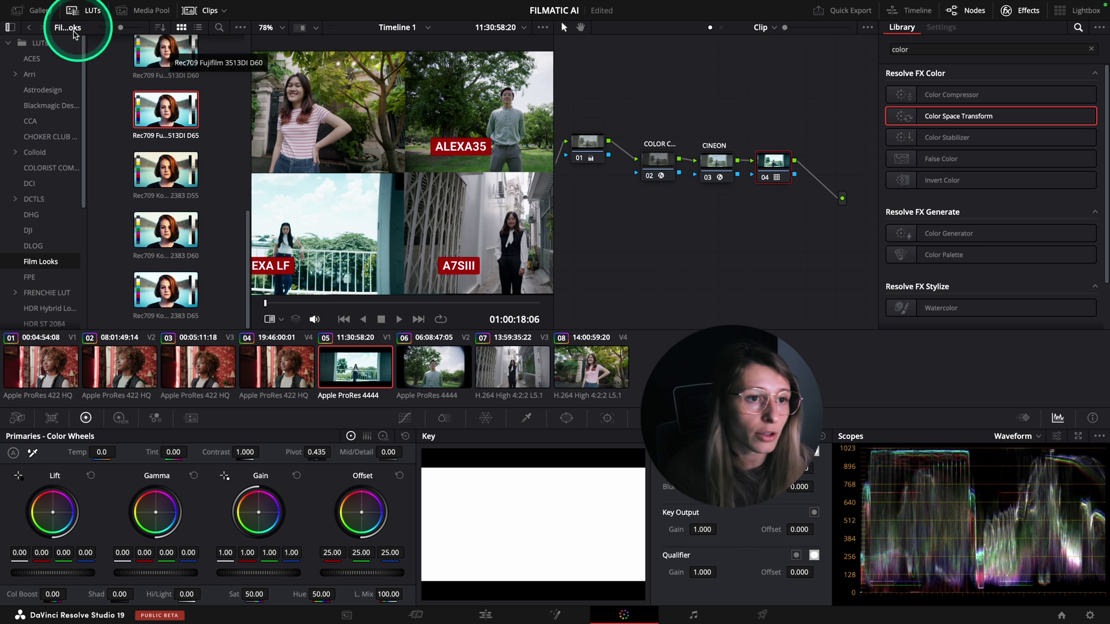
Close the LUT browser and compare clip 05's film look with clip 06 while scrubbing through the shot
{"action": "left_click", "coordinate": [88, 14]}
{"action": "left_click_drag", "start_coordinate": [196, 307], "coordinate": [430, 320]}
{"action": "left_click", "coordinate": [413, 347]}
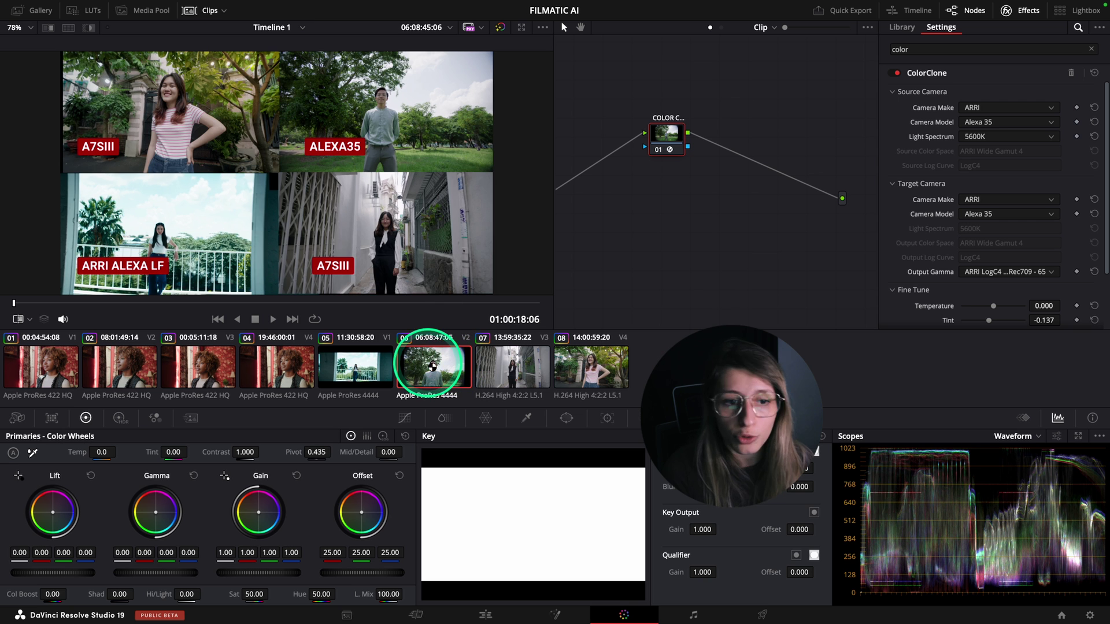
{"action": "left_click", "coordinate": [363, 366]}
{"action": "left_click_drag", "start_coordinate": [58, 303], "coordinate": [815, 322]}
Replace clip 05's CINEON and LUT nodes with a new node after ColorClone carrying a Color Space Transform
{"action": "left_click_drag", "start_coordinate": [684, 179], "coordinate": [687, 166]}
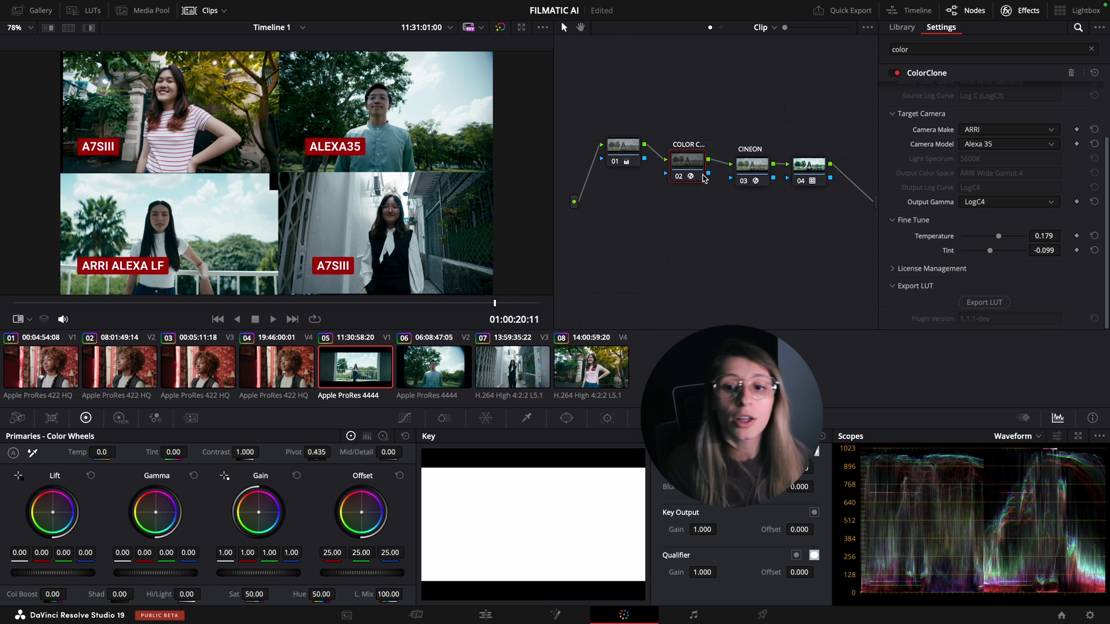
{"action": "left_click", "coordinate": [631, 152]}
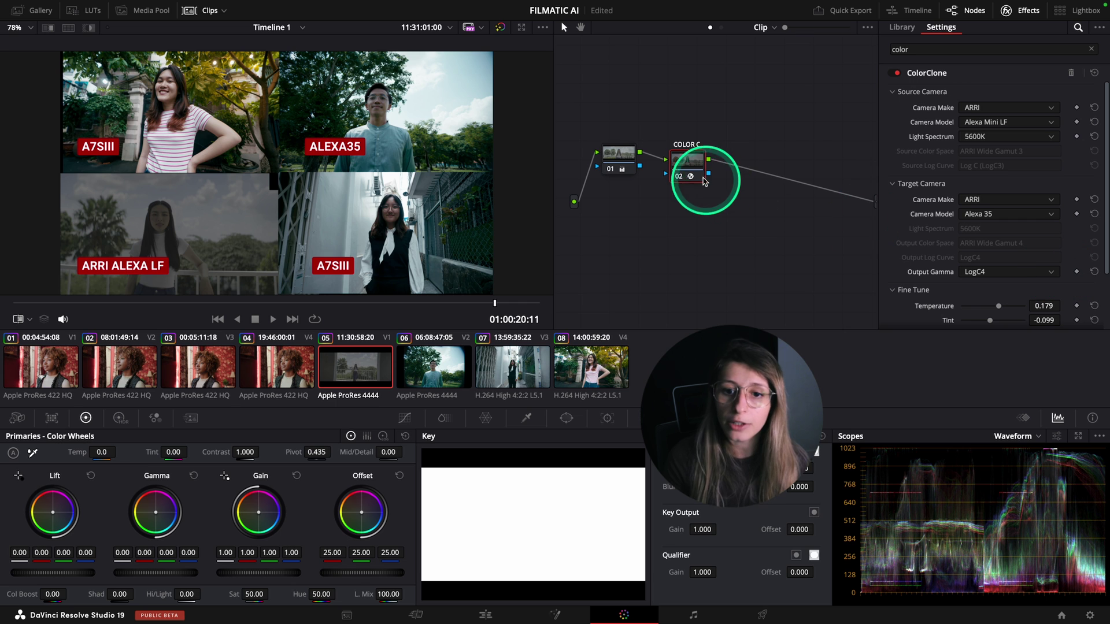
{"action": "left_click", "coordinate": [751, 179]}
{"action": "left_click_drag", "start_coordinate": [754, 181], "coordinate": [715, 169]}
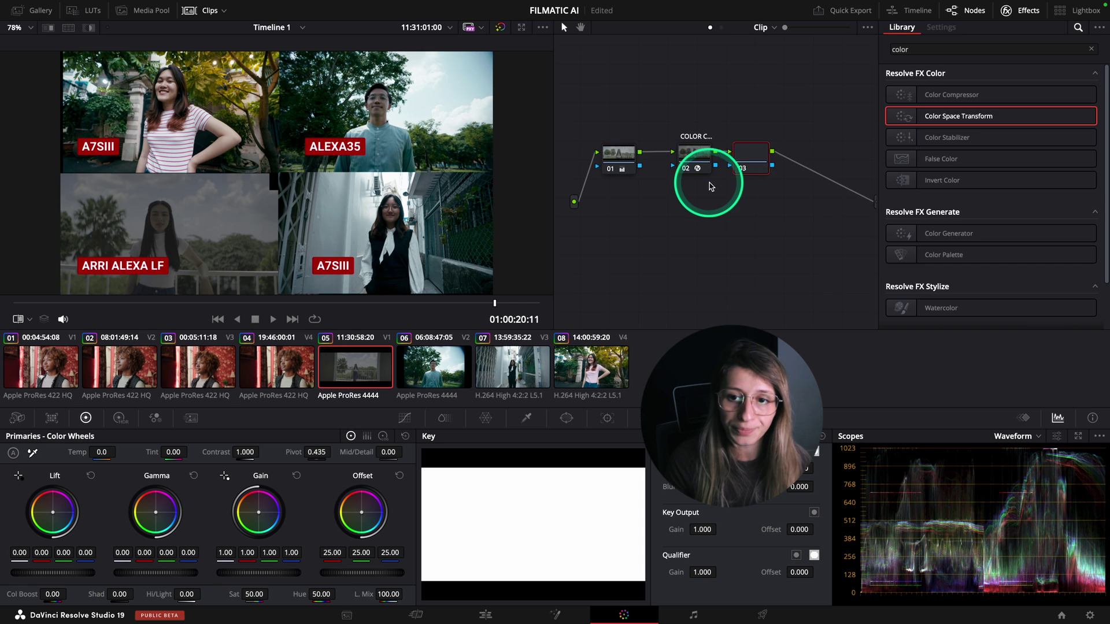
{"action": "left_click_drag", "start_coordinate": [709, 179], "coordinate": [768, 156]}
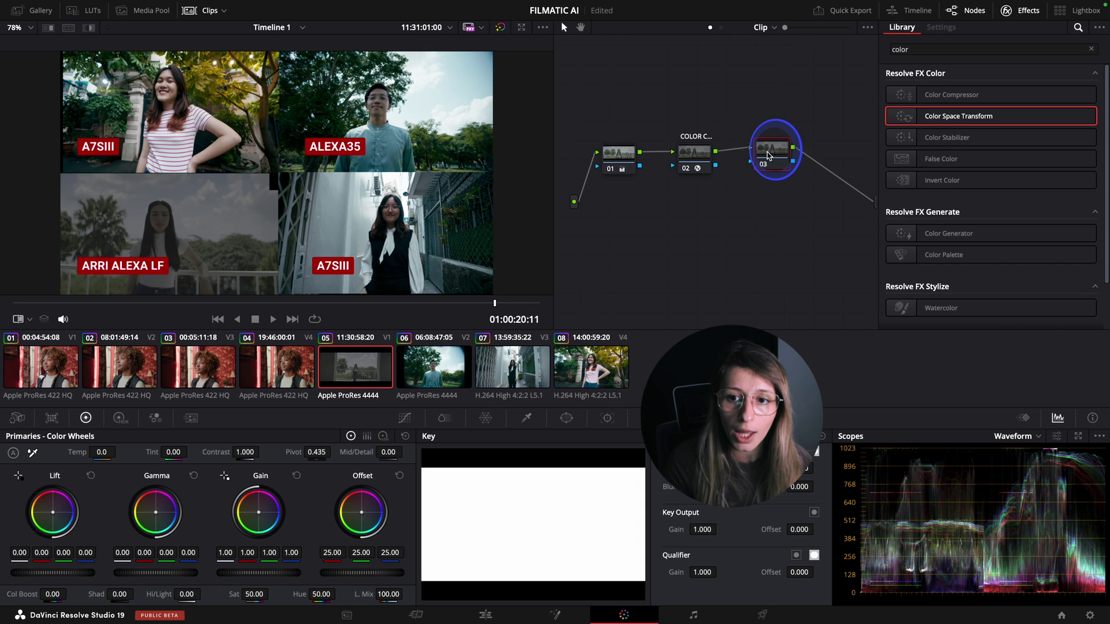
{"action": "left_click_drag", "start_coordinate": [963, 116], "coordinate": [716, 168]}
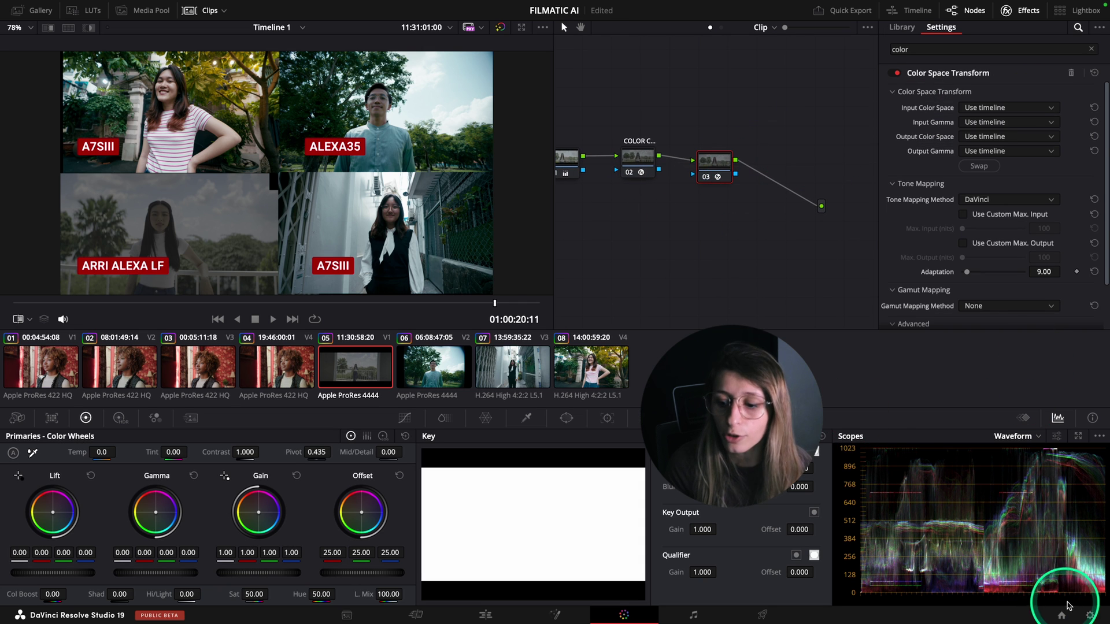
Change the timeline color space in the project's Color Management settings
{"action": "left_click", "coordinate": [1089, 615]}
{"action": "left_click", "coordinate": [537, 166]}
{"action": "scroll", "coordinate": [537, 169], "scroll_direction": "up", "scroll_amount": 3}
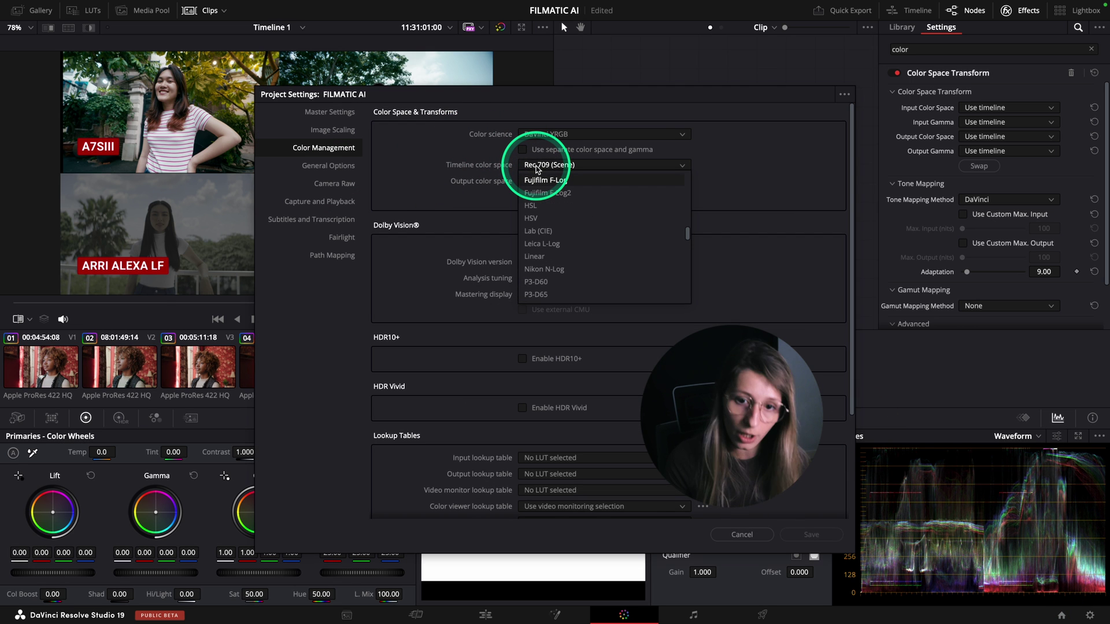
{"action": "scroll", "coordinate": [538, 191], "scroll_direction": "up", "scroll_amount": 10}
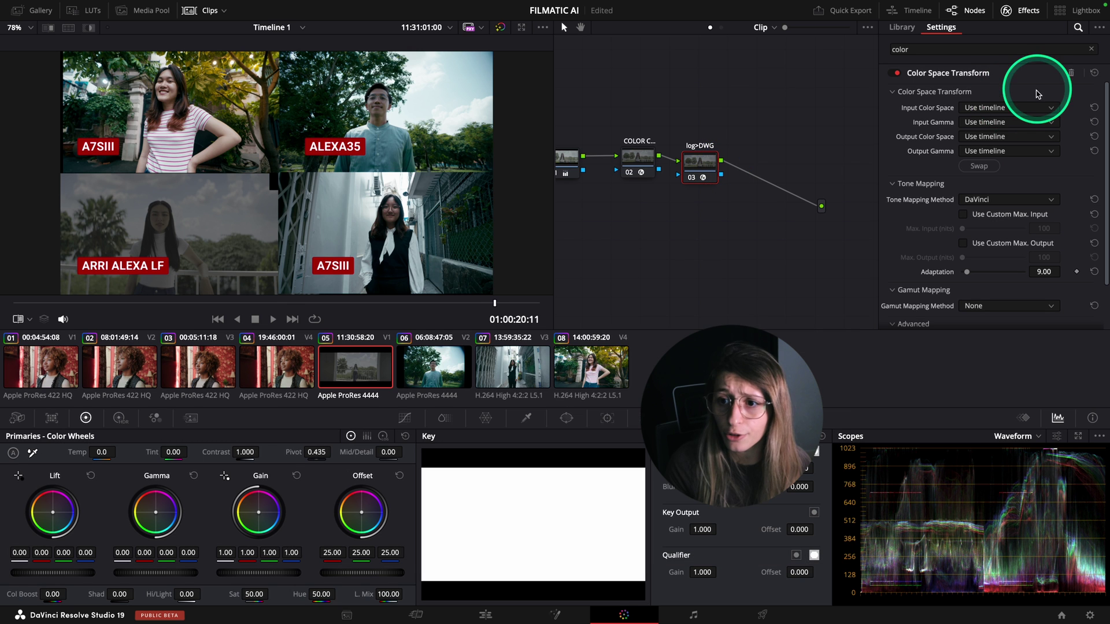
Set the log>DWG node to convert from ARRI Wide Gamut 4 / ARRI LogC4 to DaVinci Wide Gamut / DaVinci Intermediate
{"action": "left_click", "coordinate": [1017, 107]}
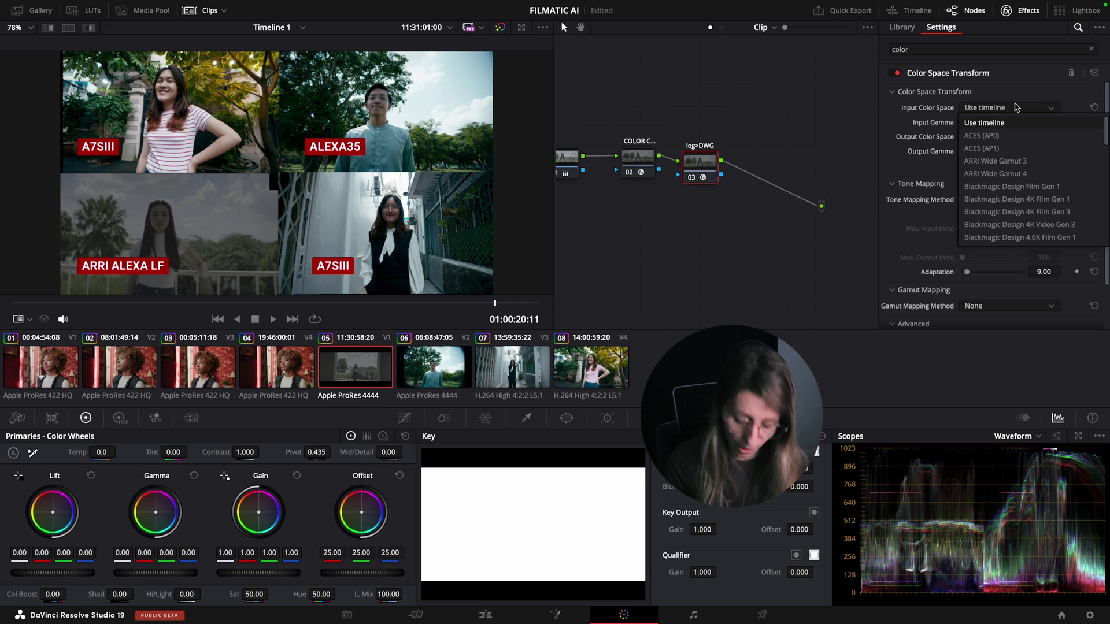
{"action": "left_click", "coordinate": [1011, 174]}
{"action": "left_click", "coordinate": [996, 122]}
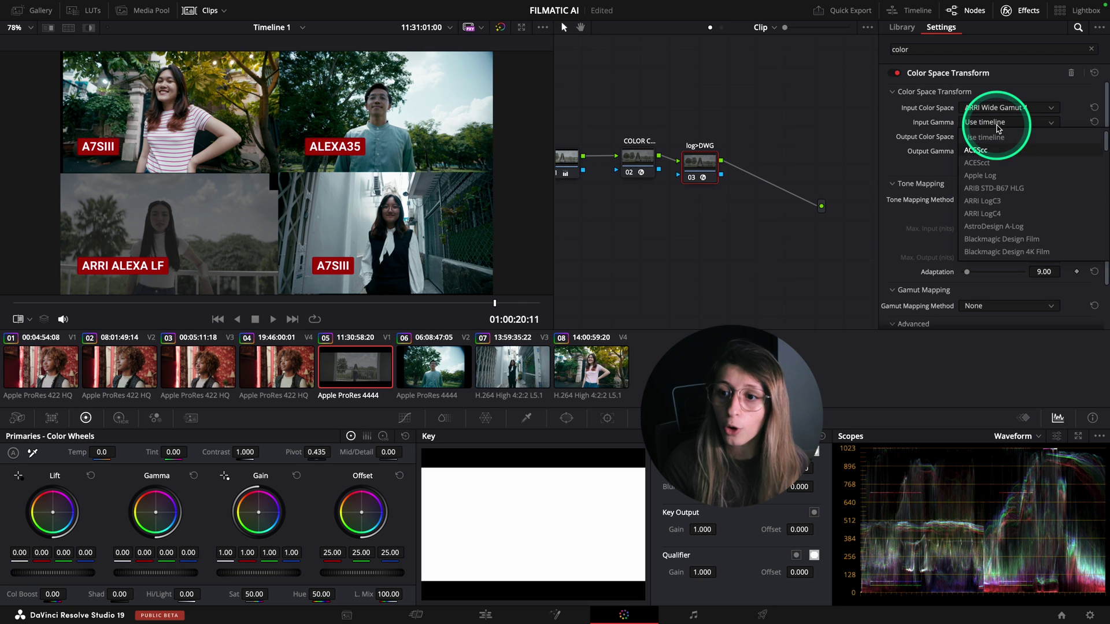
{"action": "left_click", "coordinate": [989, 214]}
{"action": "left_click", "coordinate": [1002, 139]}
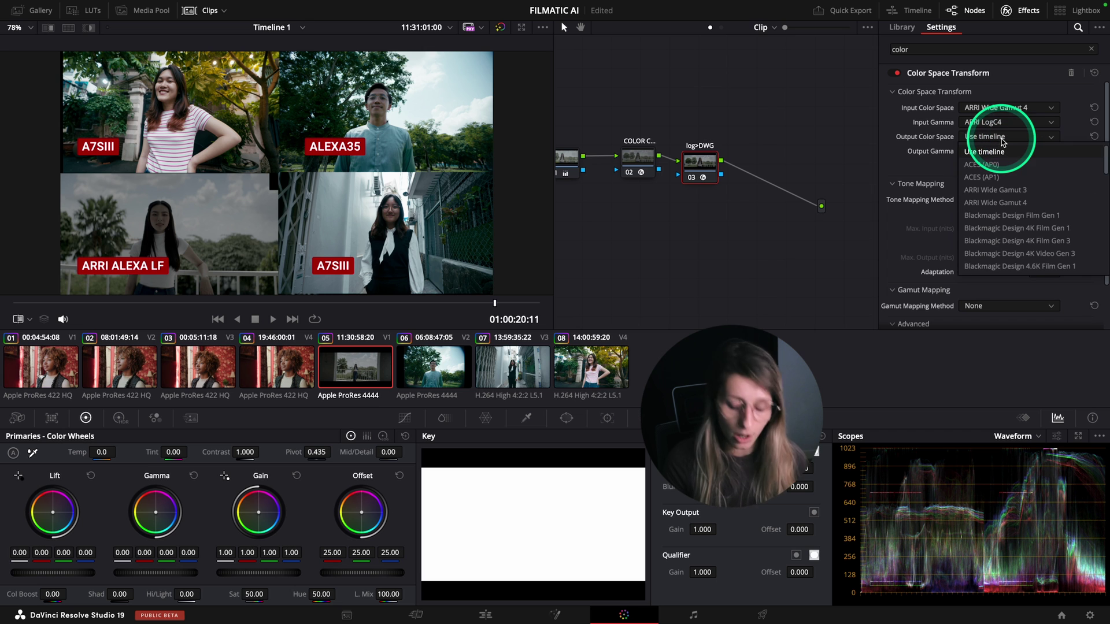
{"action": "left_click_drag", "start_coordinate": [1002, 141], "coordinate": [996, 256]}
{"action": "left_click", "coordinate": [994, 266]}
{"action": "left_click", "coordinate": [1006, 151]}
{"action": "left_click", "coordinate": [990, 280]}
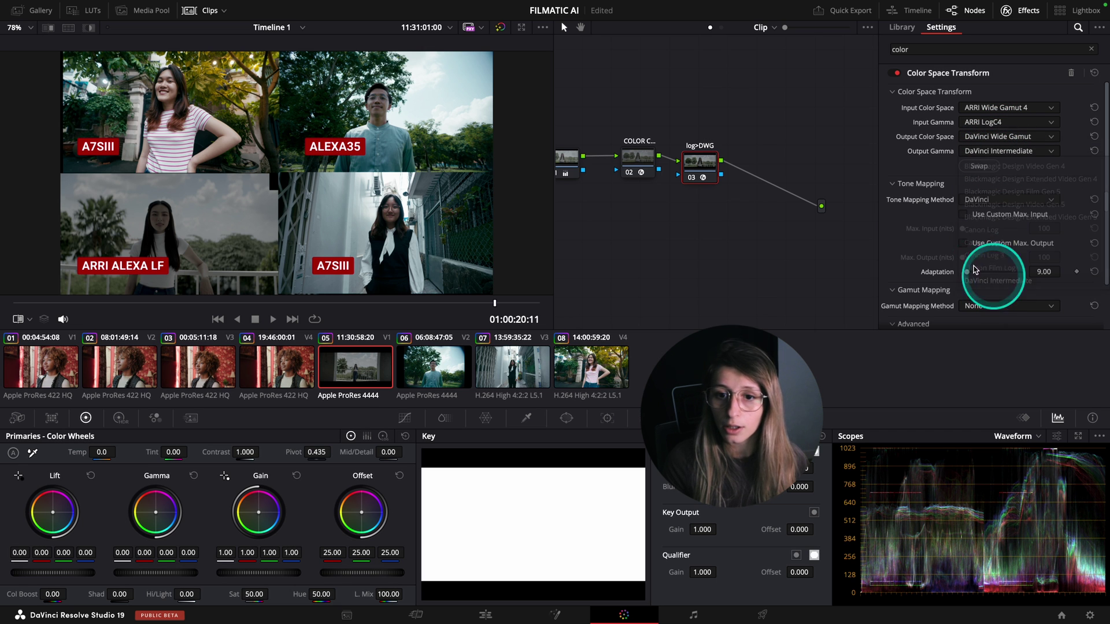
Add a node after log>DWG, copy its Color Space Transform onto it, and swap the copy's input and output settings
{"action": "left_click", "coordinate": [731, 173]}
{"action": "key", "text": "alt+s"}
{"action": "left_click", "coordinate": [710, 169]}
{"action": "left_click", "coordinate": [759, 163]}
{"action": "left_click", "coordinate": [702, 164]}
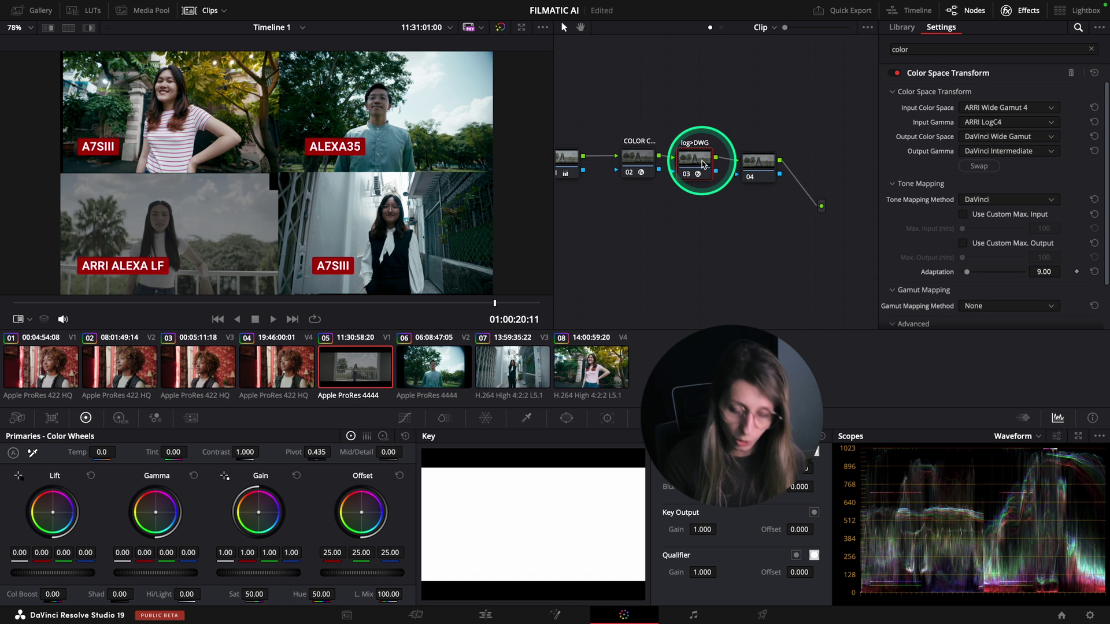
{"action": "left_click", "coordinate": [756, 166]}
{"action": "left_click", "coordinate": [979, 167]}
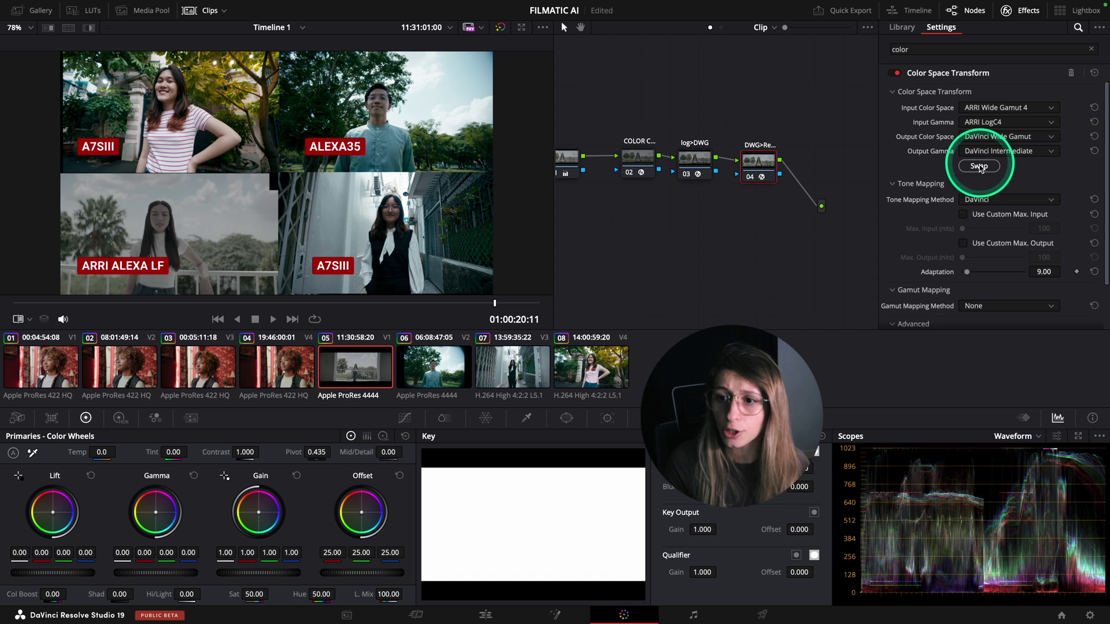
Set the DWG>Rec node's Color Space Transform output to Rec.709 color space with Gamma 2.4
{"action": "left_click", "coordinate": [972, 138]}
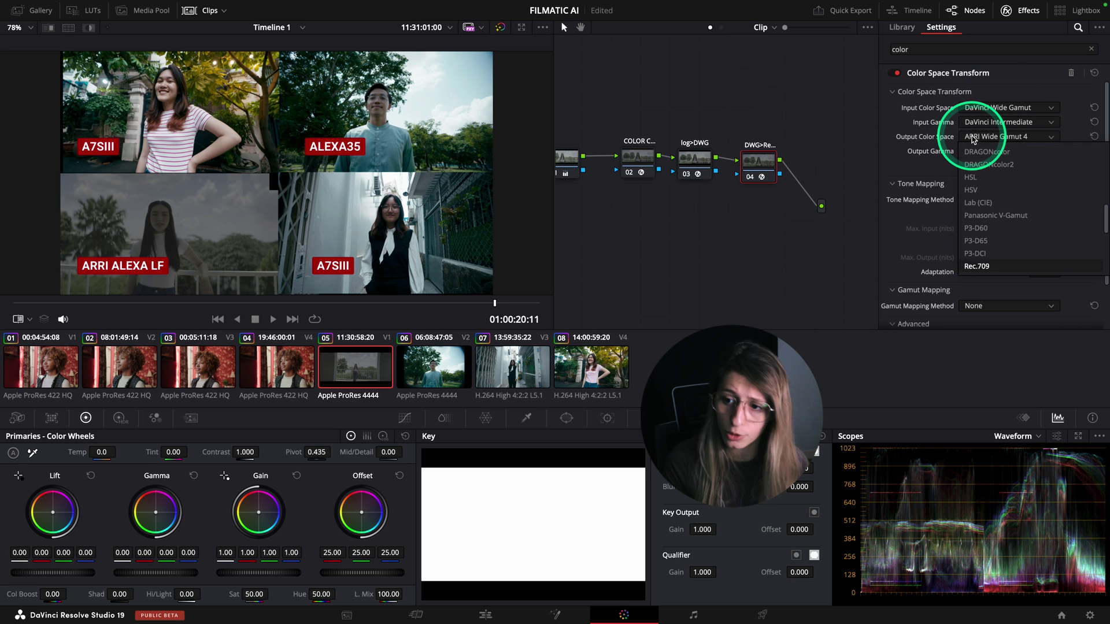
{"action": "left_click", "coordinate": [989, 265]}
{"action": "left_click", "coordinate": [998, 150]}
{"action": "scroll", "coordinate": [992, 191], "scroll_direction": "down", "scroll_amount": 3}
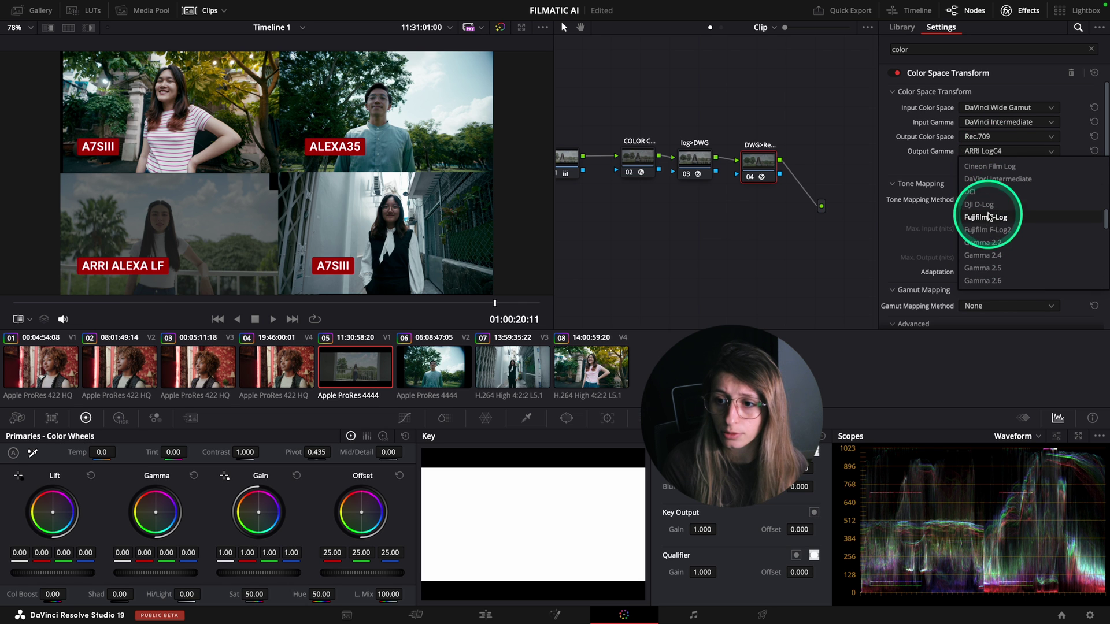
{"action": "left_click", "coordinate": [986, 259]}
{"action": "left_click", "coordinate": [645, 232]}
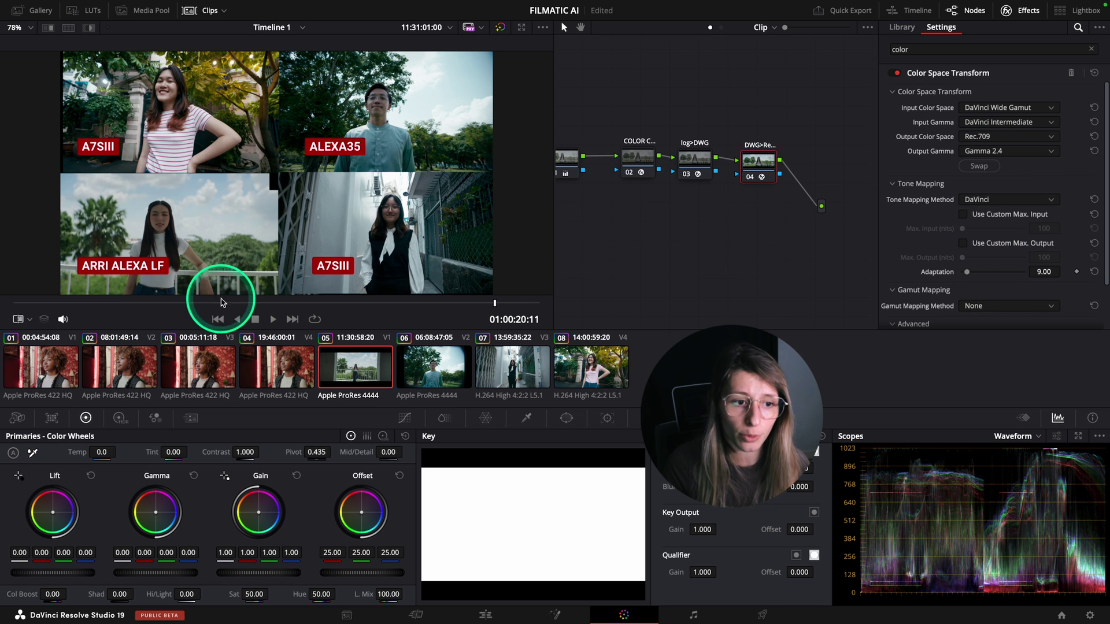
Review clip 05's ColorClone source, target and fine-tune settings, and the log>DWG node's input and output color spaces
{"action": "left_click_drag", "start_coordinate": [699, 210], "coordinate": [842, 206]}
{"action": "left_click", "coordinate": [724, 170]}
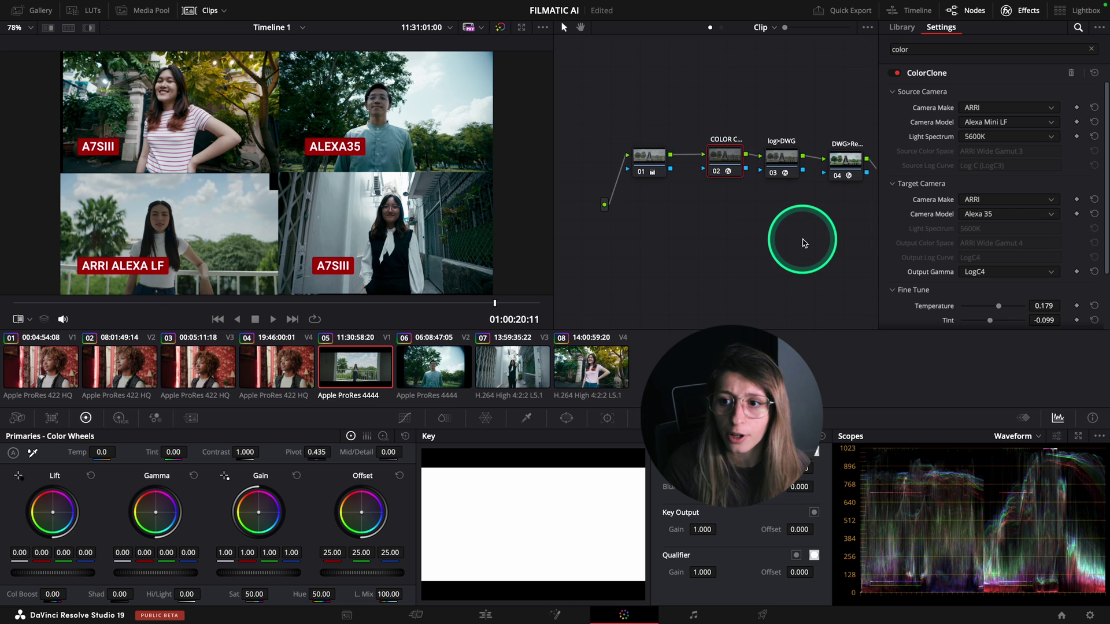
{"action": "left_click_drag", "start_coordinate": [800, 240], "coordinate": [734, 260]}
{"action": "scroll", "coordinate": [941, 131], "scroll_direction": "down", "scroll_amount": 3}
{"action": "scroll", "coordinate": [948, 128], "scroll_direction": "up", "scroll_amount": 3}
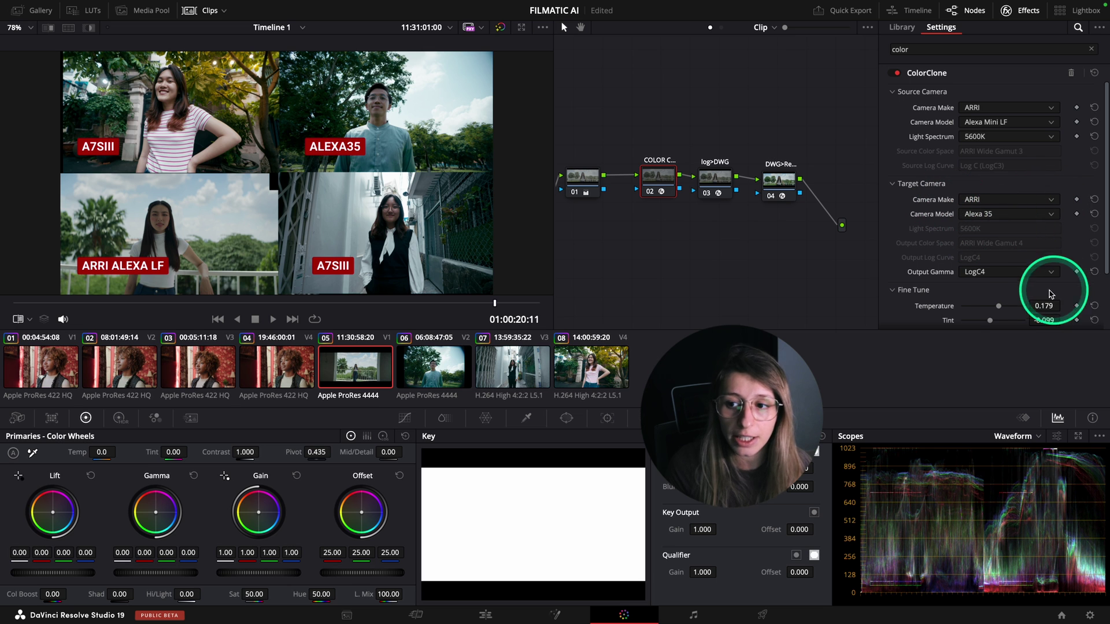
{"action": "left_click", "coordinate": [723, 184]}
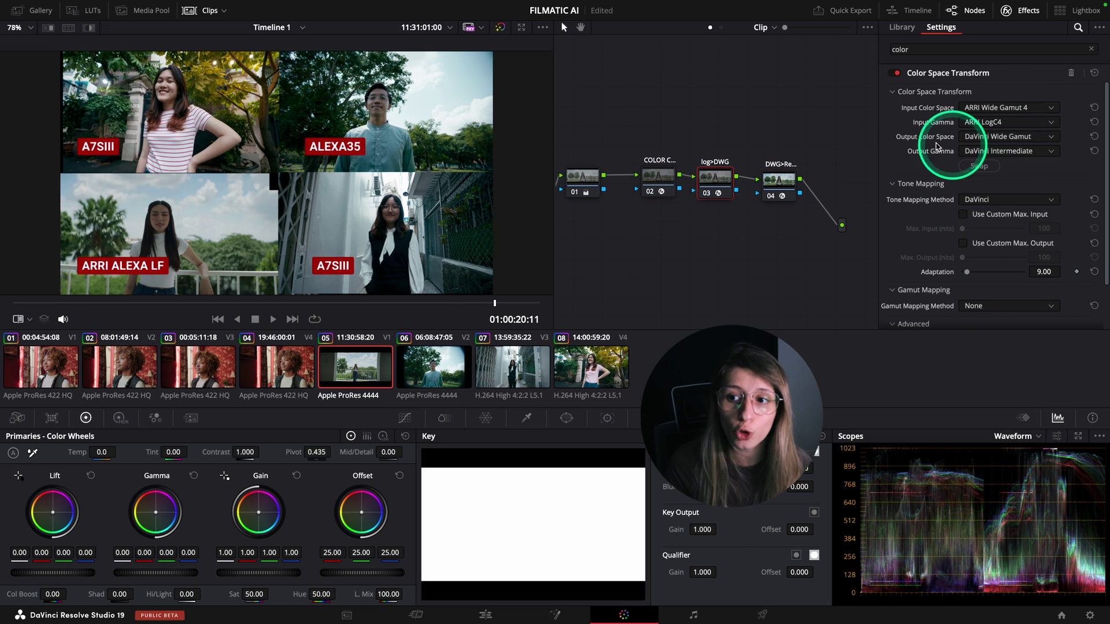
Move the DWG>Rec node farther from log>DWG to leave space between them, and disable node 01
{"action": "left_click_drag", "start_coordinate": [779, 181], "coordinate": [853, 171]}
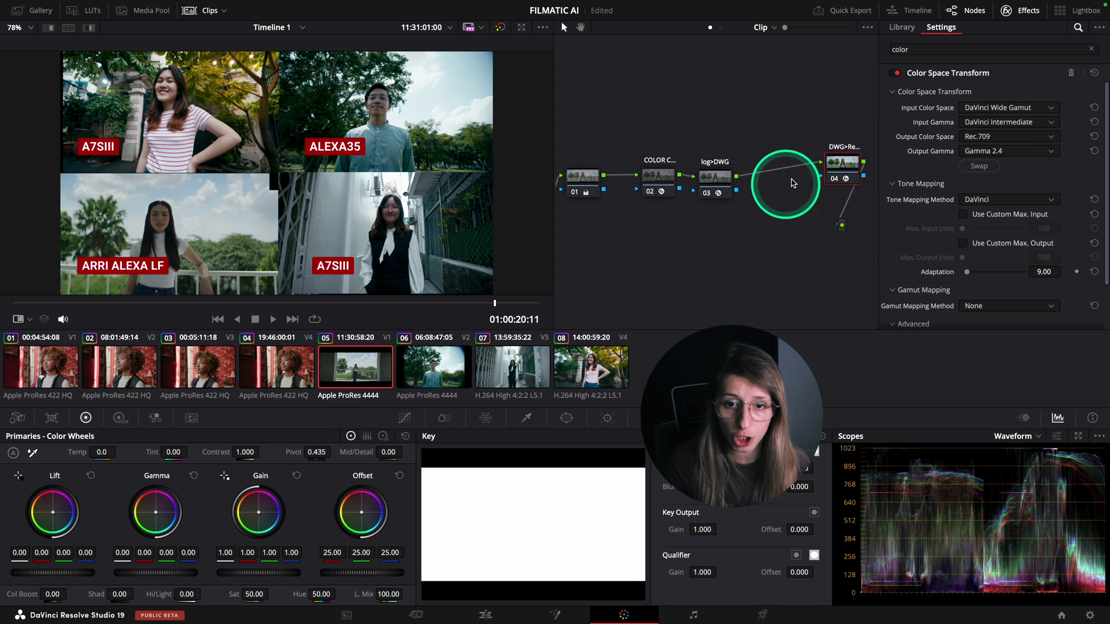
{"action": "left_click", "coordinate": [576, 186]}
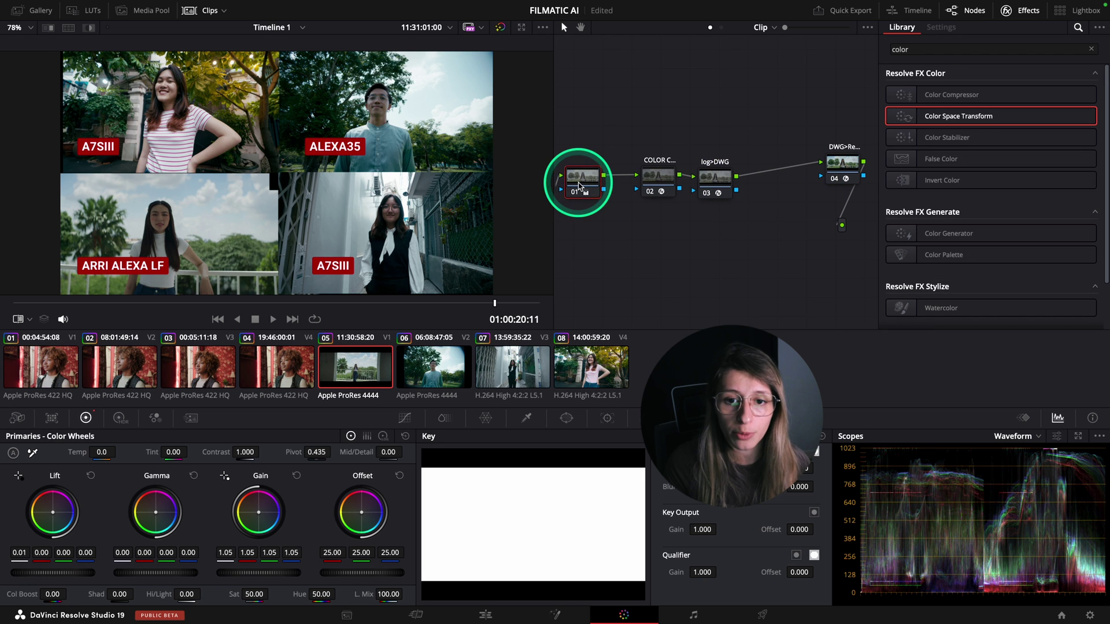
{"action": "left_click", "coordinate": [712, 180]}
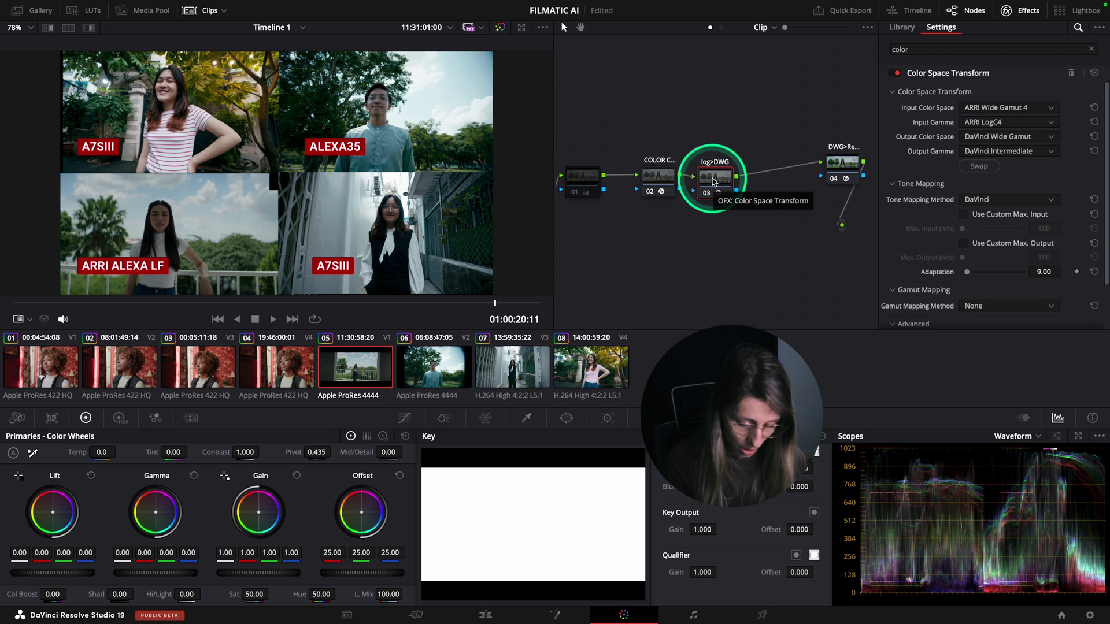
{"action": "left_click", "coordinate": [583, 178]}
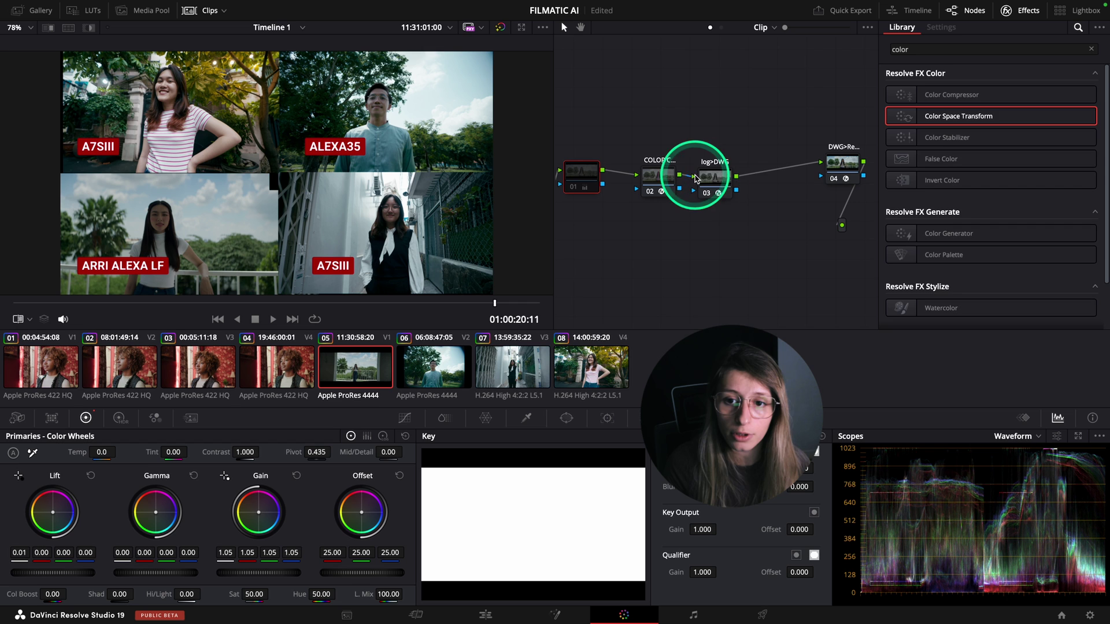
Add a corrector node between log>DWG and DWG>Rec with Lift 0.01 and Gain 1.18, place it below them, and save the project
{"action": "left_click", "coordinate": [717, 177]}
{"action": "key", "text": "alt+s"}
{"action": "left_click_drag", "start_coordinate": [773, 202], "coordinate": [768, 217]}
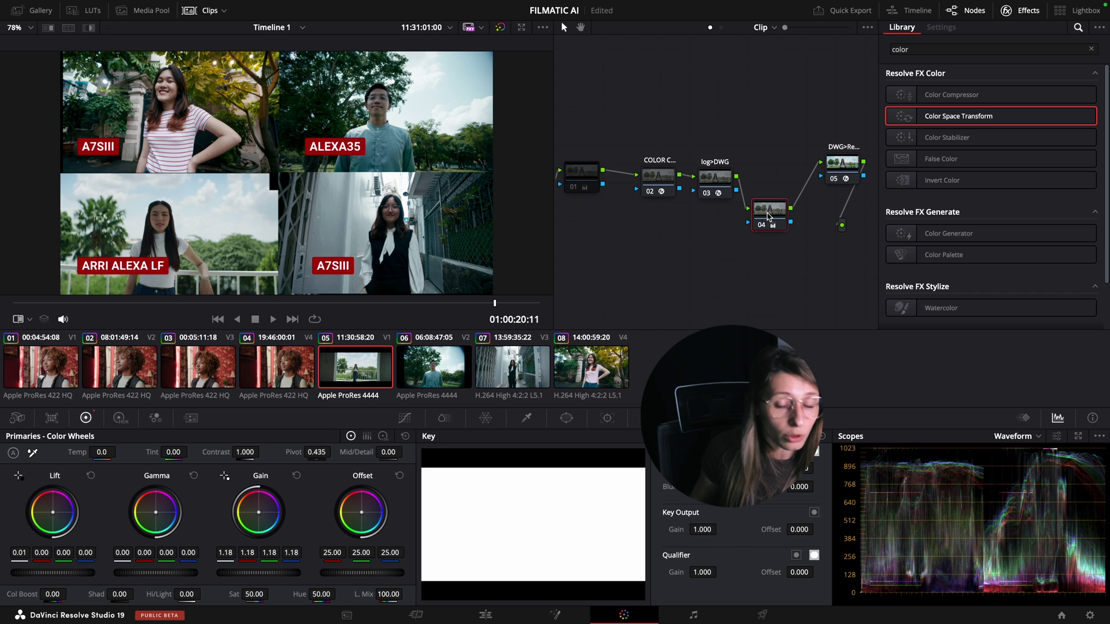
{"action": "key", "text": "ctrl+s"}
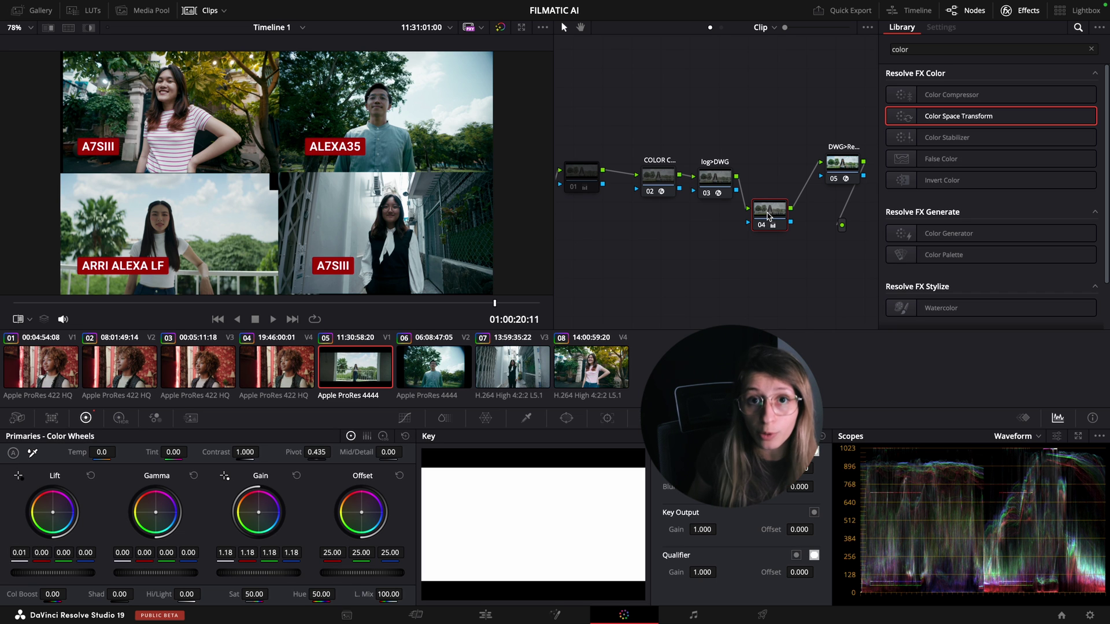